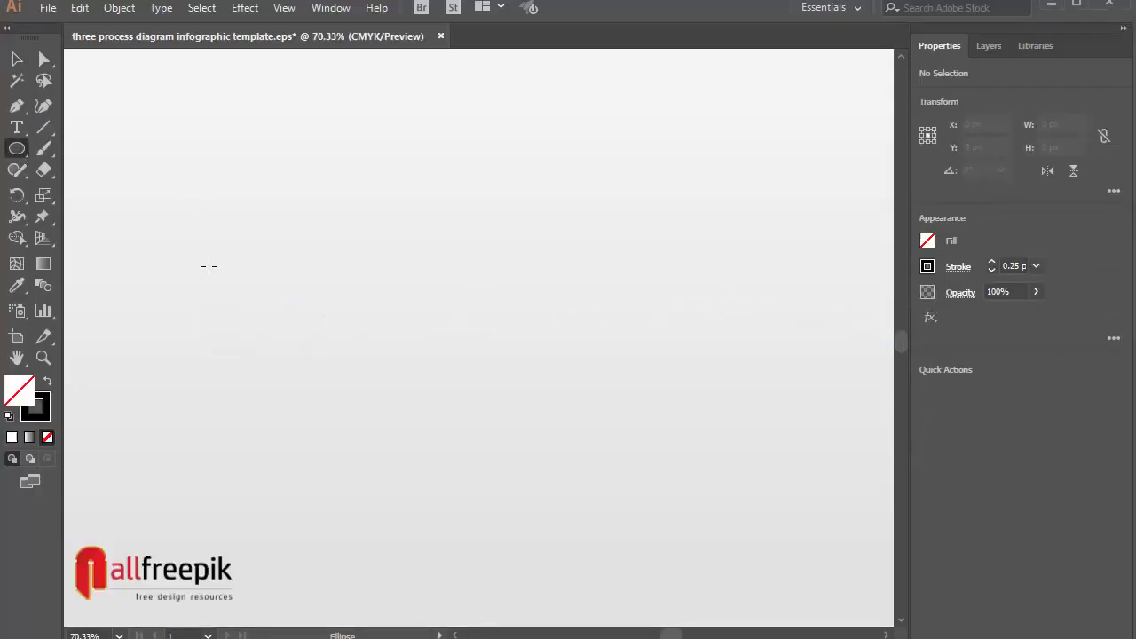
Draw two unfilled circles side by side, about 158 px wide and about 216 px wide.
drag(209, 266, 310, 365)
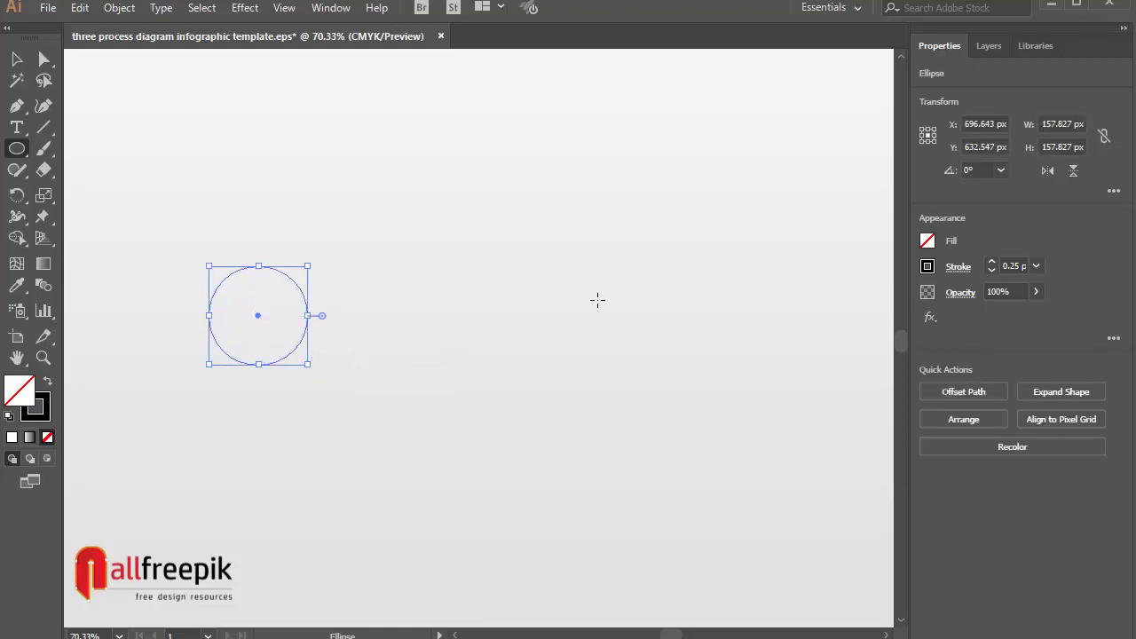
drag(470, 245, 606, 375)
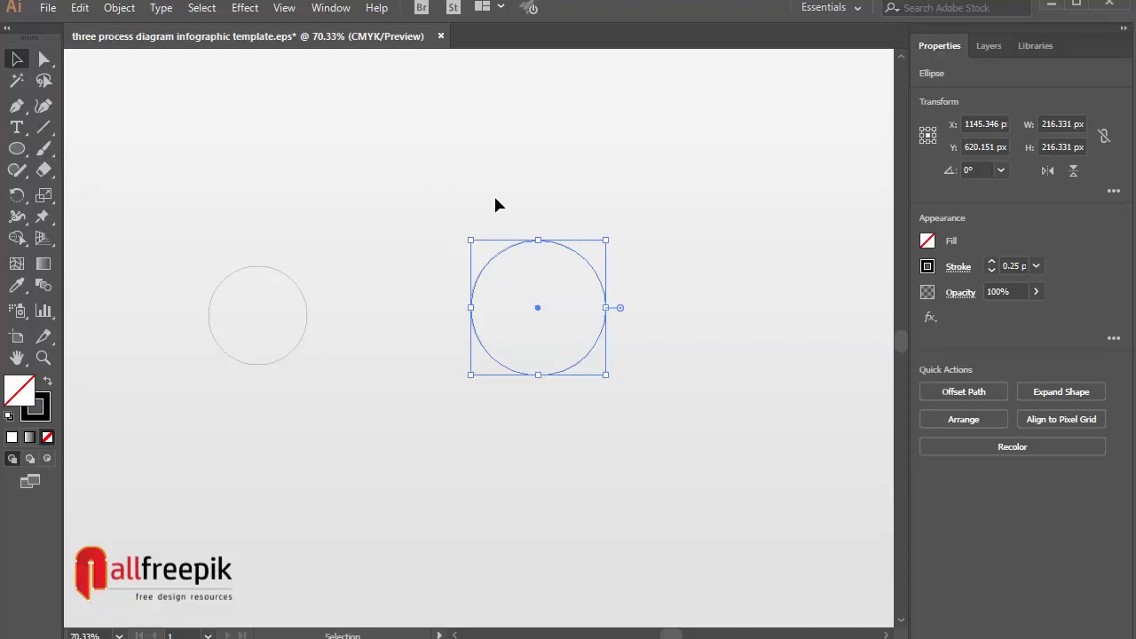
With both circles selected, set the blend options to Specified Steps spacing with 2 steps.
drag(693, 228, 231, 429)
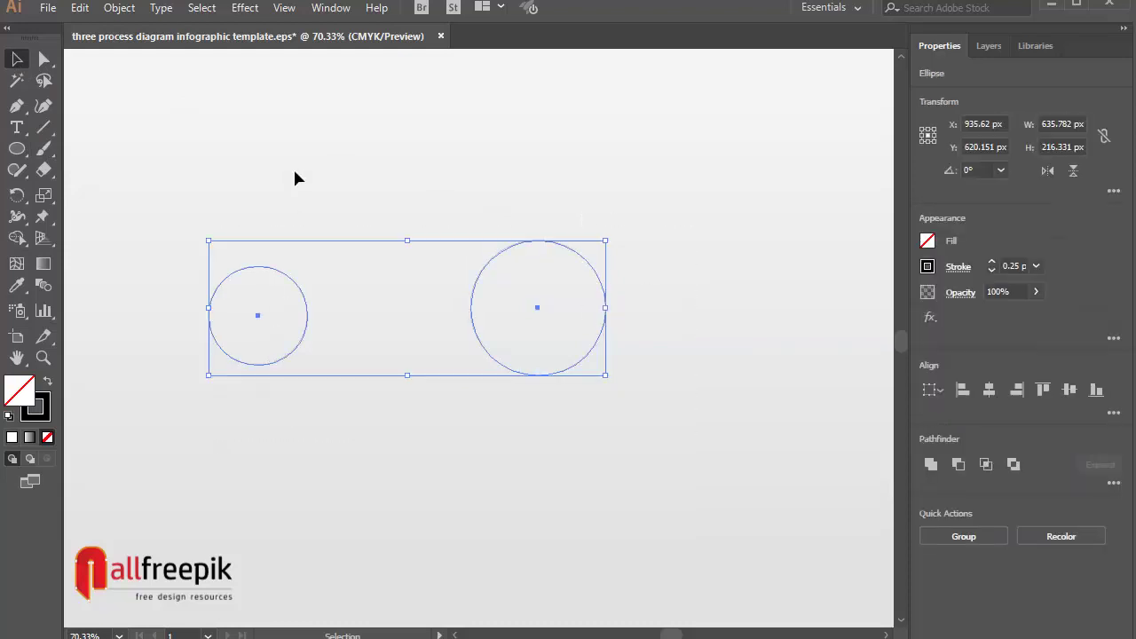
click(118, 8)
mouse_move(354, 447)
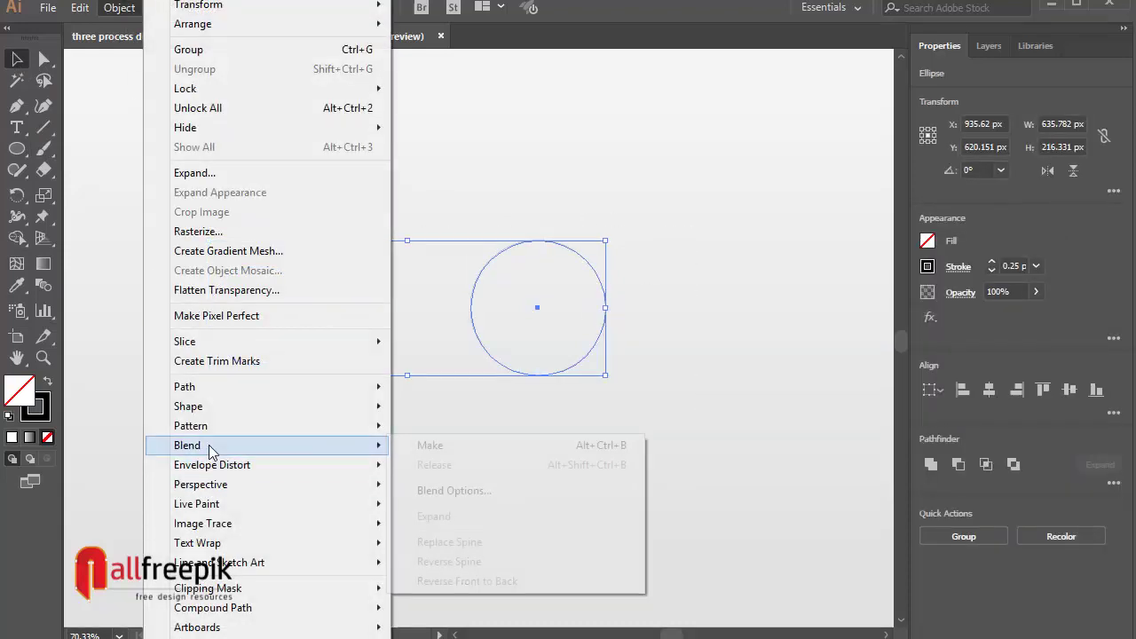
click(463, 493)
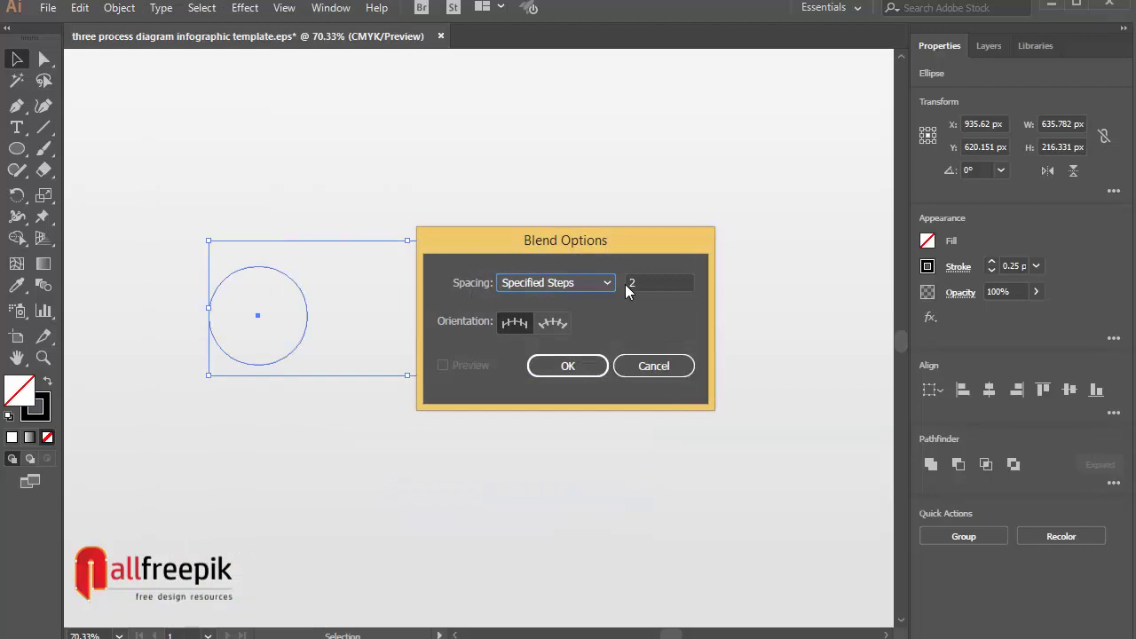
click(577, 282)
click(568, 323)
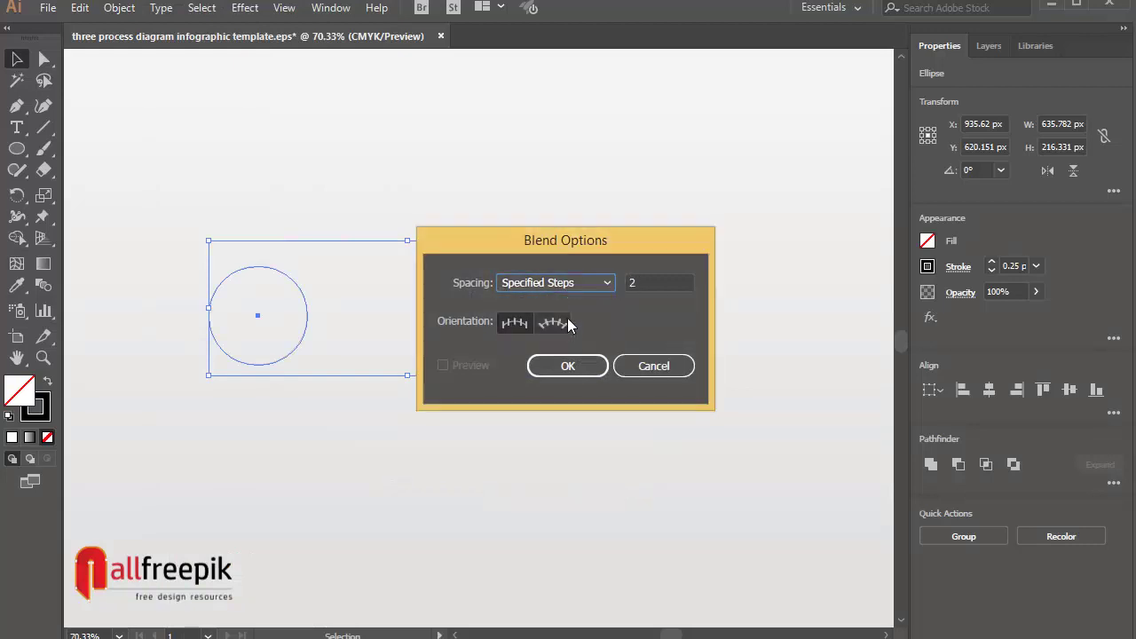
click(571, 377)
Make a blend between the small and the large circle.
click(119, 8)
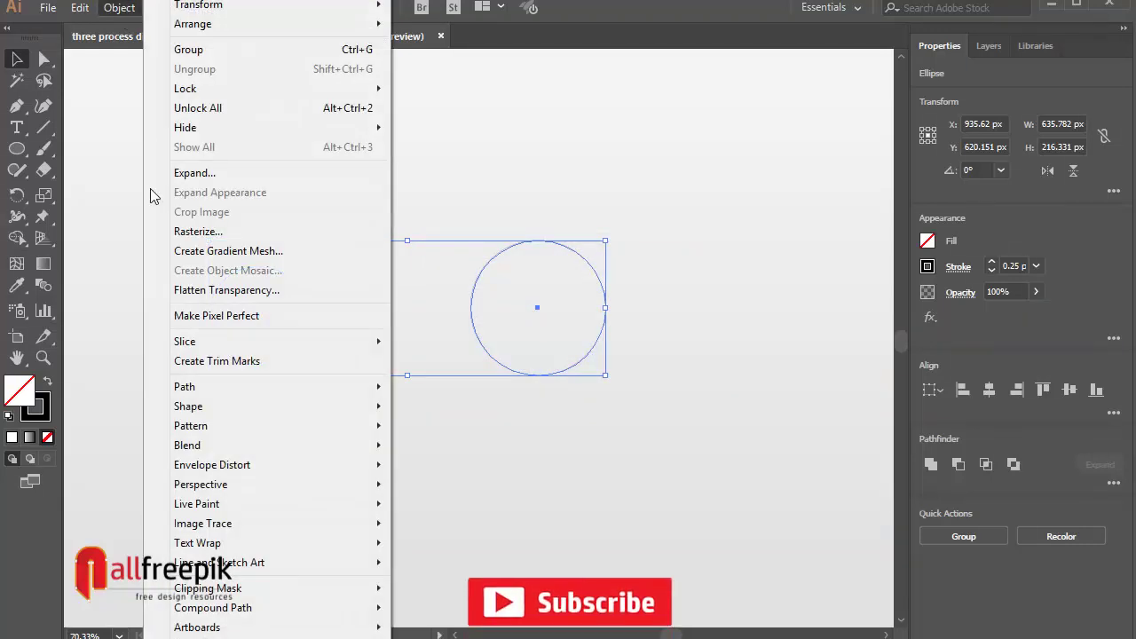
mouse_move(224, 447)
click(441, 449)
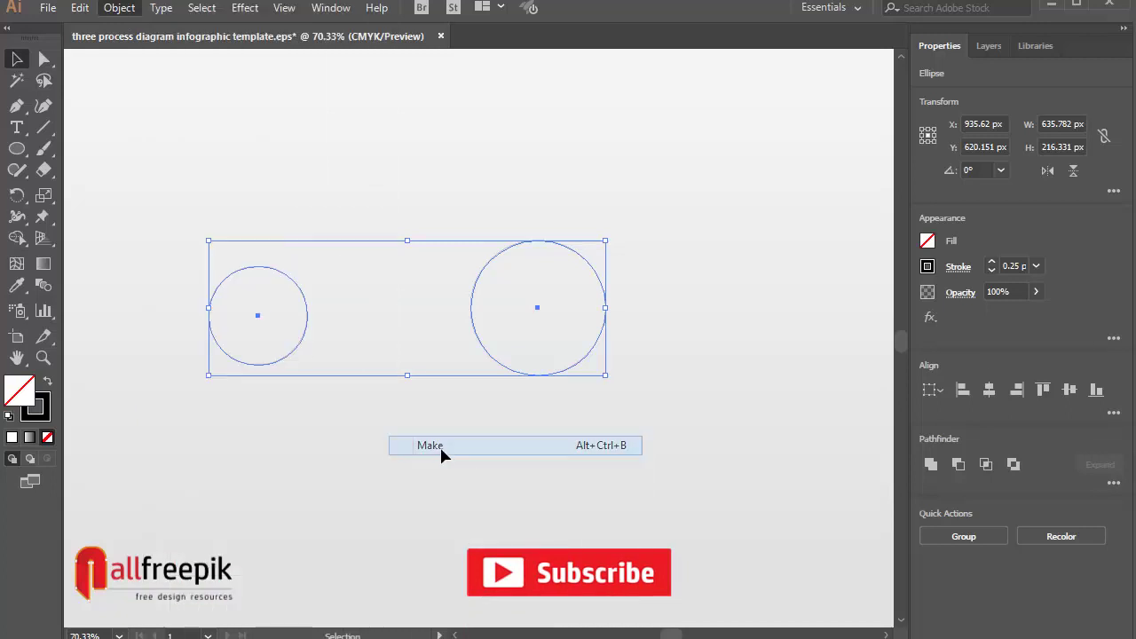
click(661, 430)
Expand the blend into separate circles with Object, Fill and Stroke included.
click(408, 315)
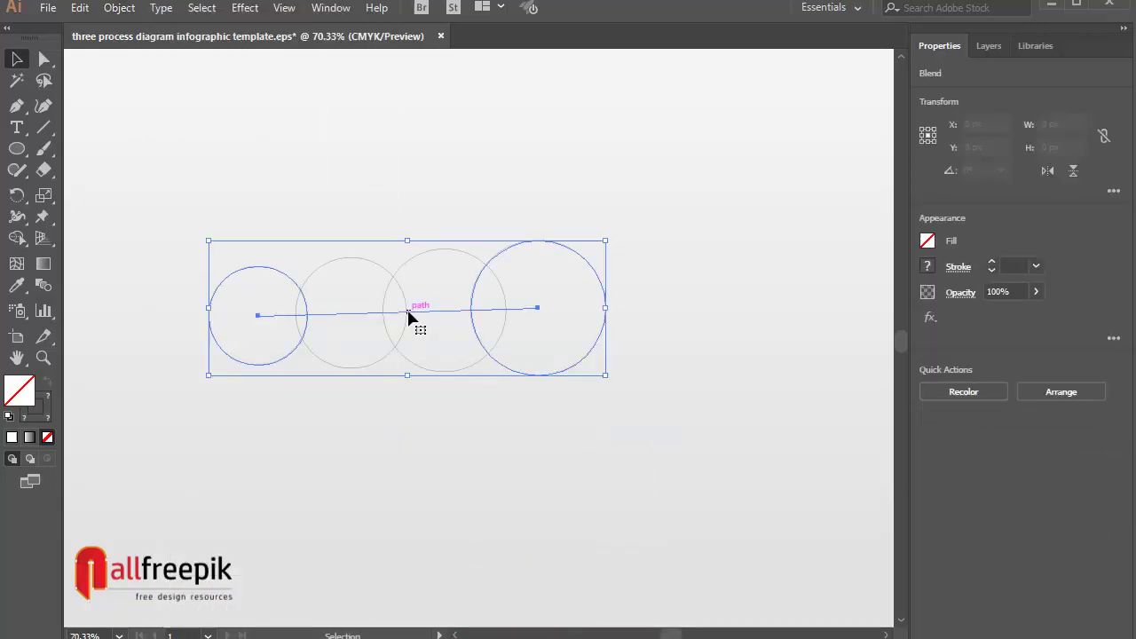
click(124, 8)
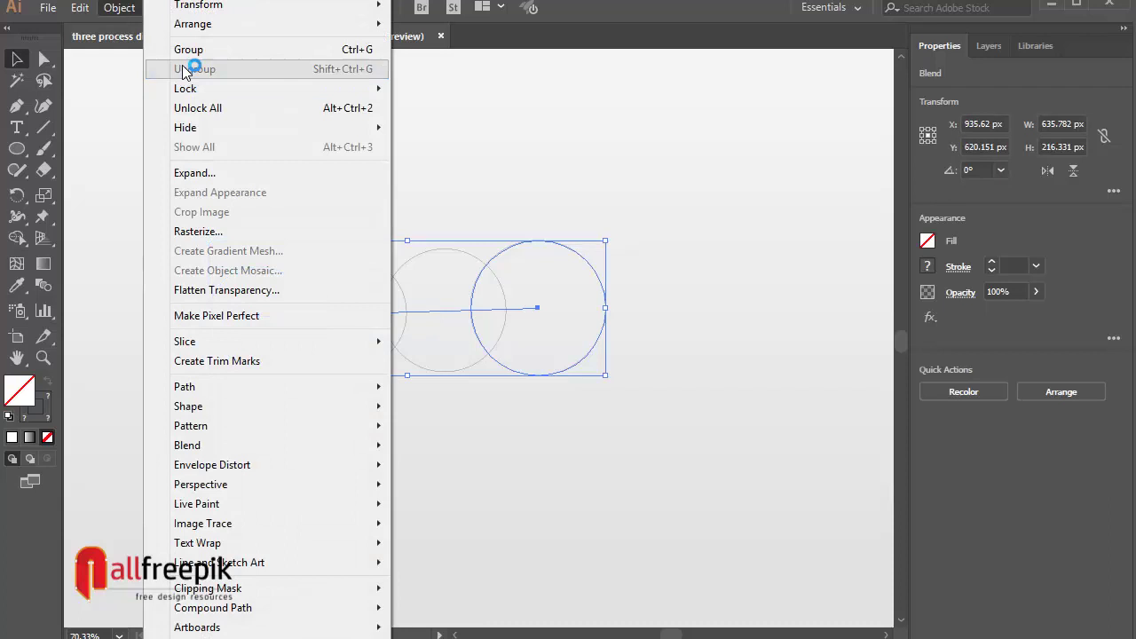
click(223, 173)
click(523, 427)
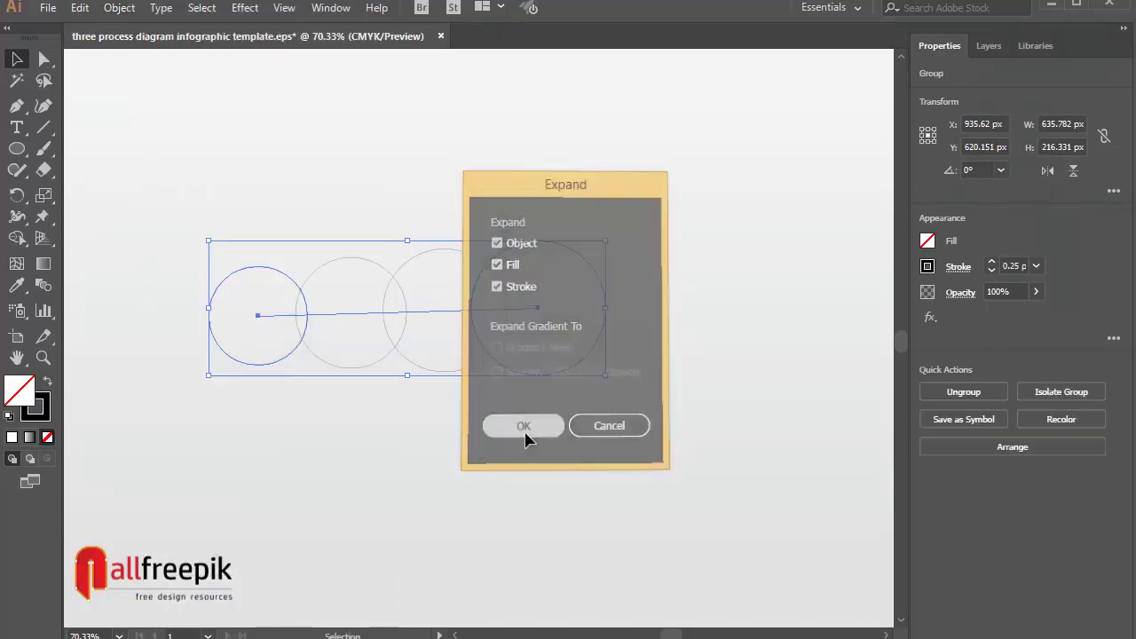
Ungroup the expanded blend so each of the four circles can be selected individually.
click(119, 8)
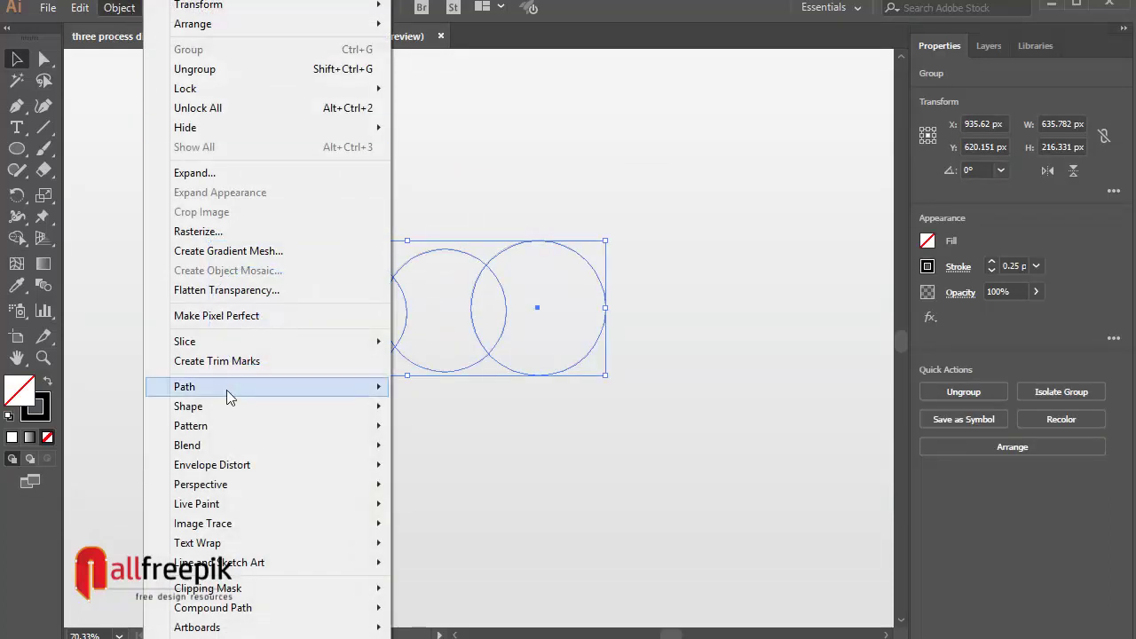
click(204, 68)
click(621, 408)
drag(688, 398, 265, 276)
right_click(561, 408)
click(647, 507)
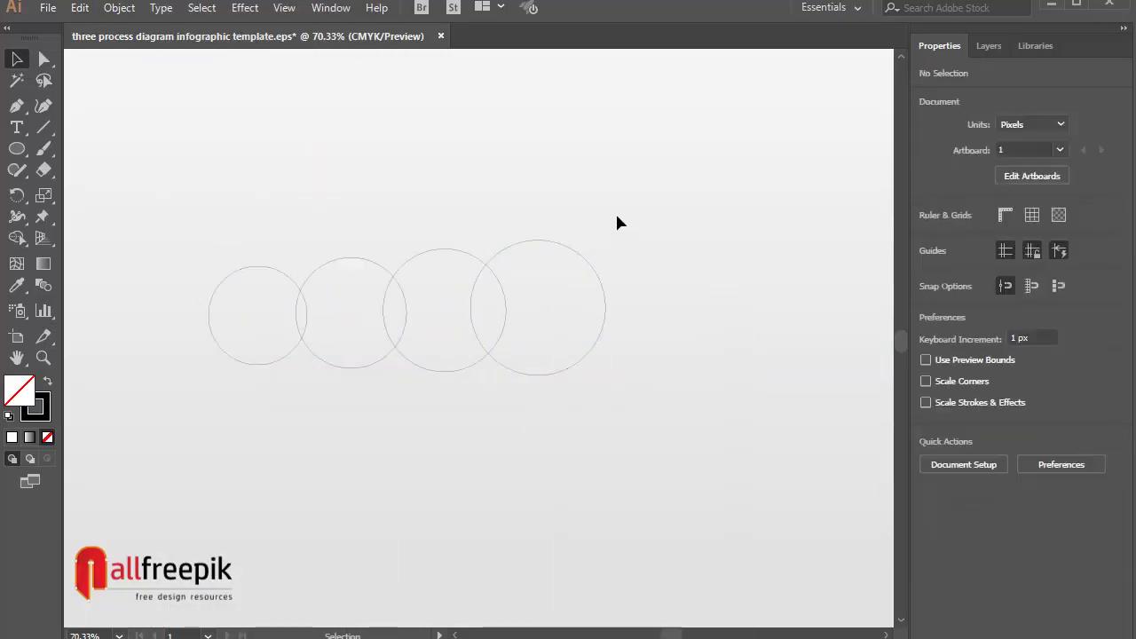
click(256, 269)
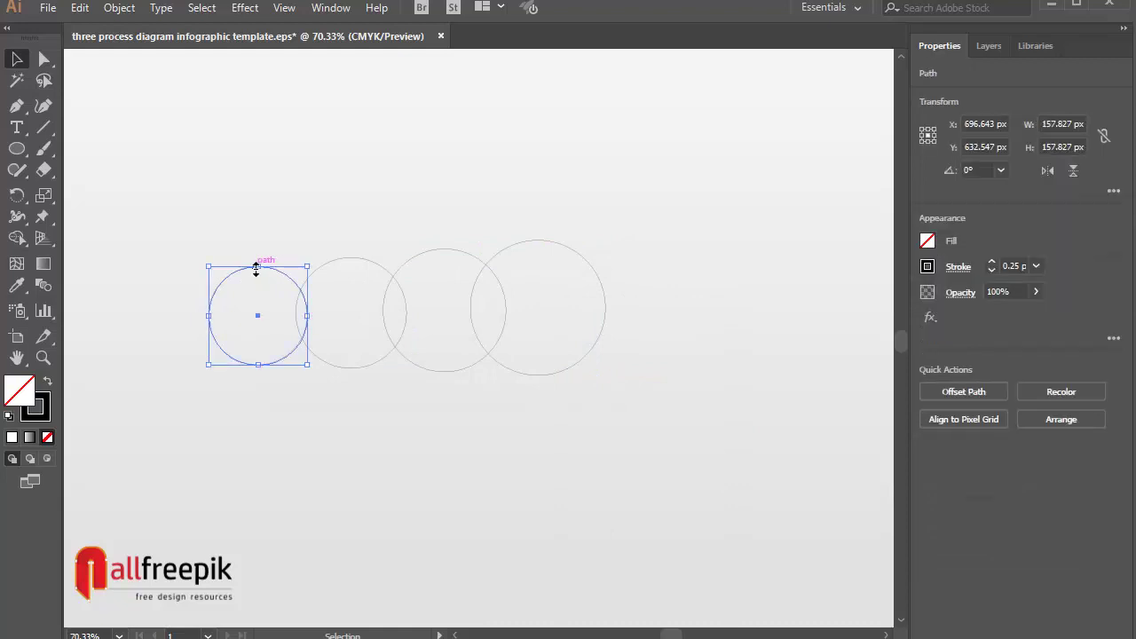
Align all four circles to their horizontal and vertical centres so they form concentric rings.
drag(198, 229, 615, 386)
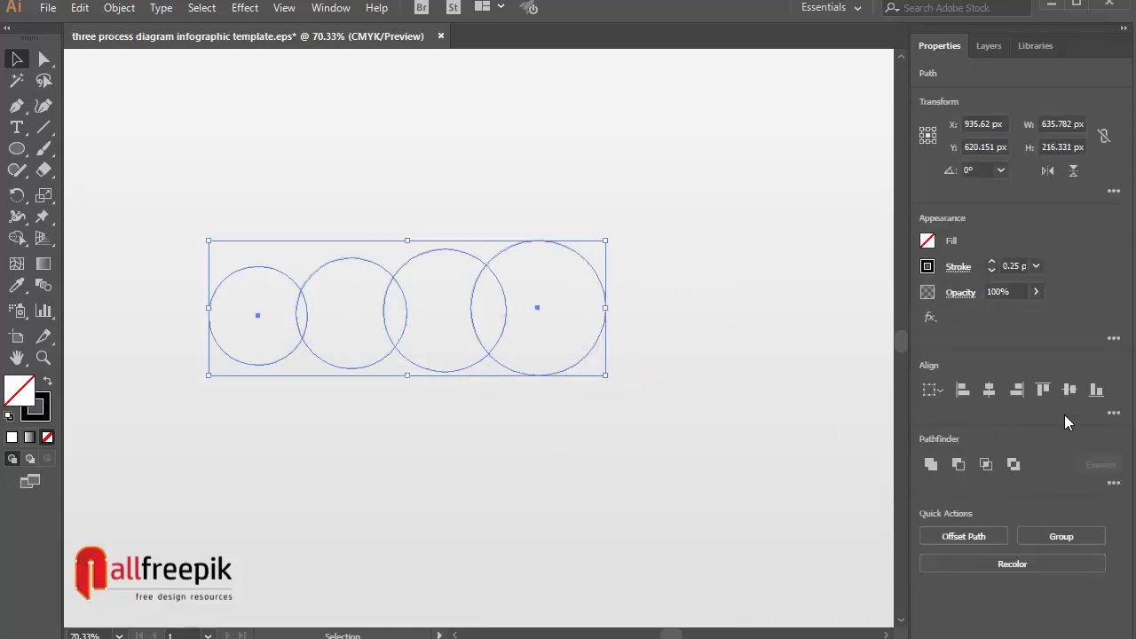
click(996, 395)
click(1075, 392)
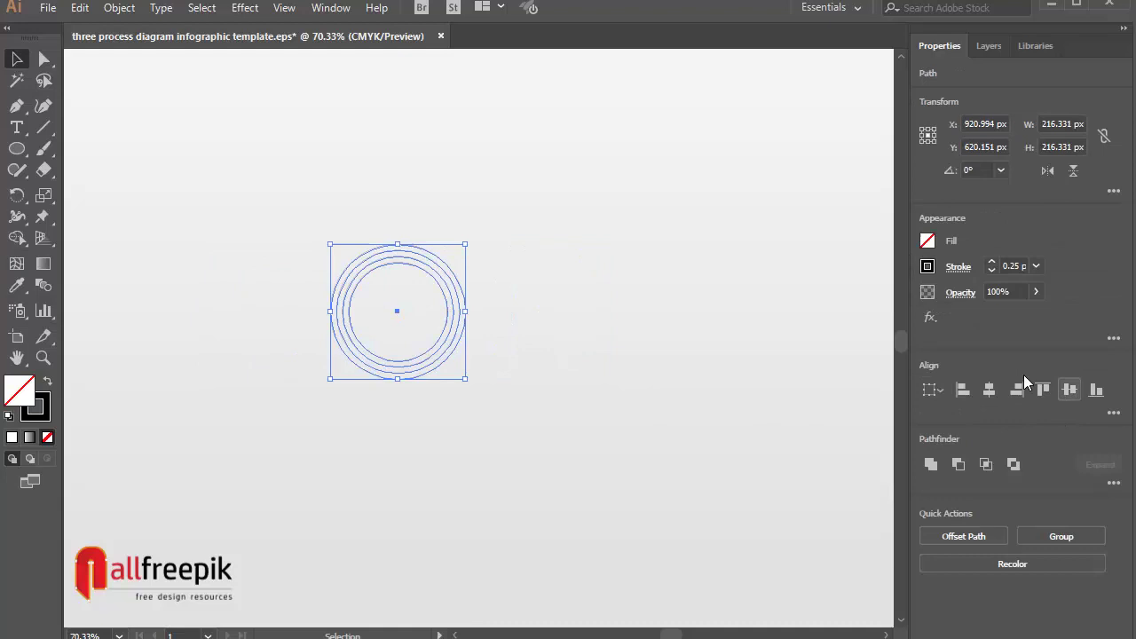
click(657, 250)
Group the four concentric circles.
key(z)
drag(439, 301, 512, 447)
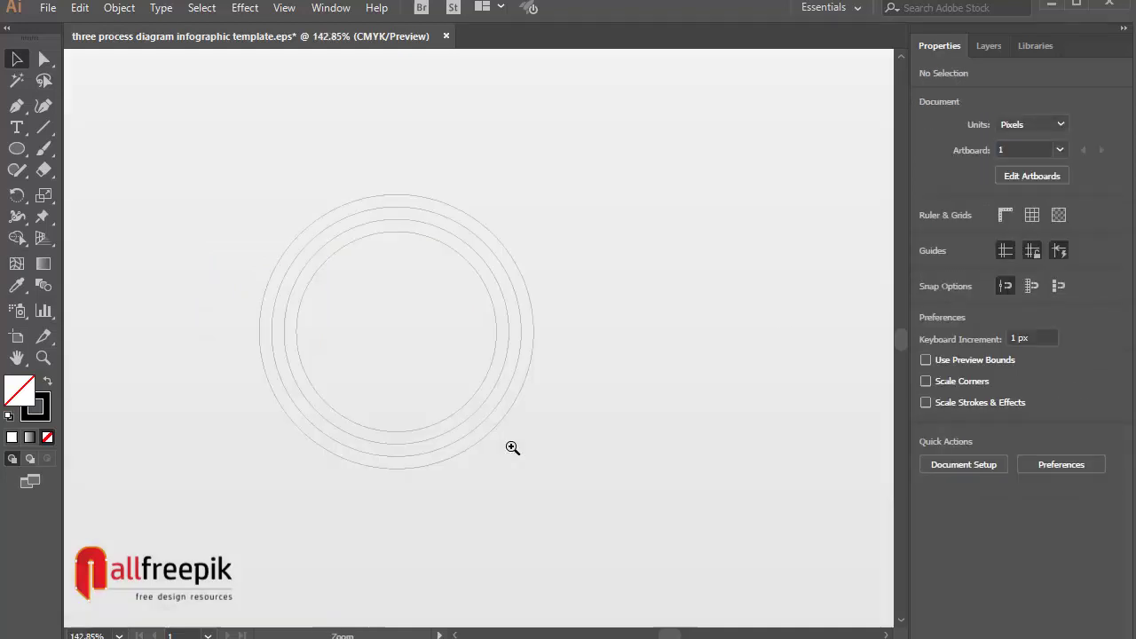
drag(607, 306, 559, 288)
drag(259, 428, 509, 471)
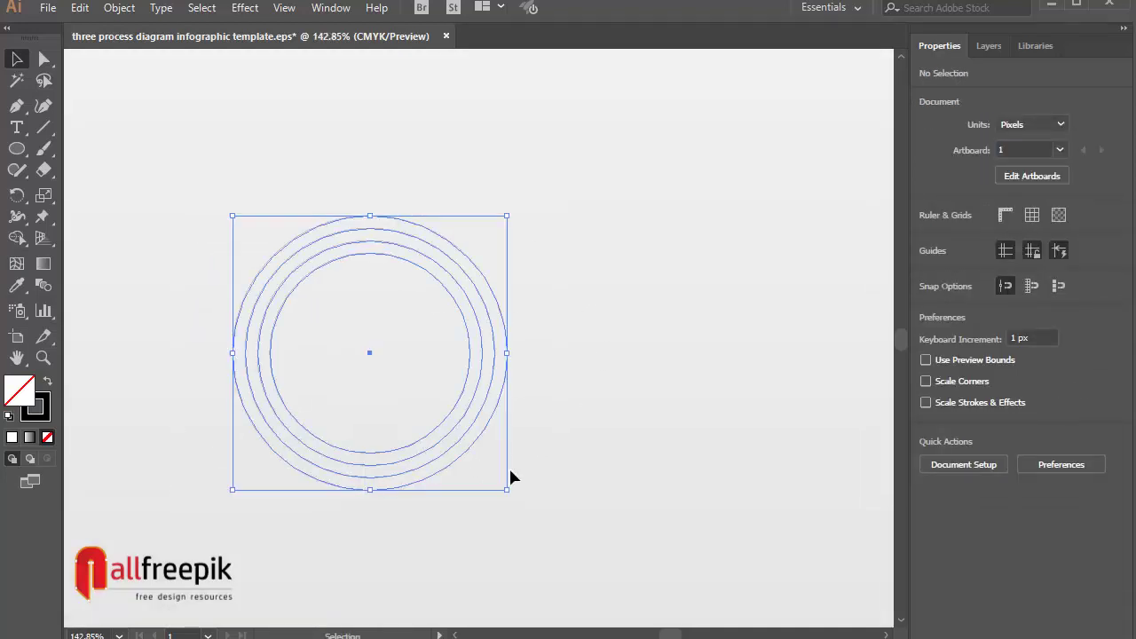
click(116, 8)
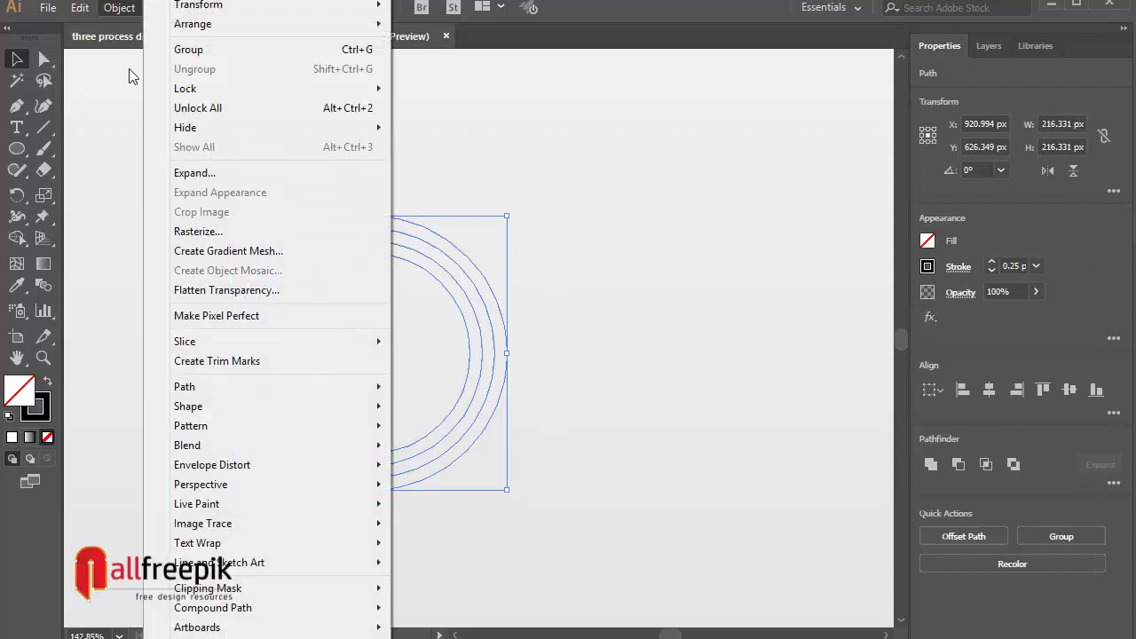
click(215, 50)
click(632, 269)
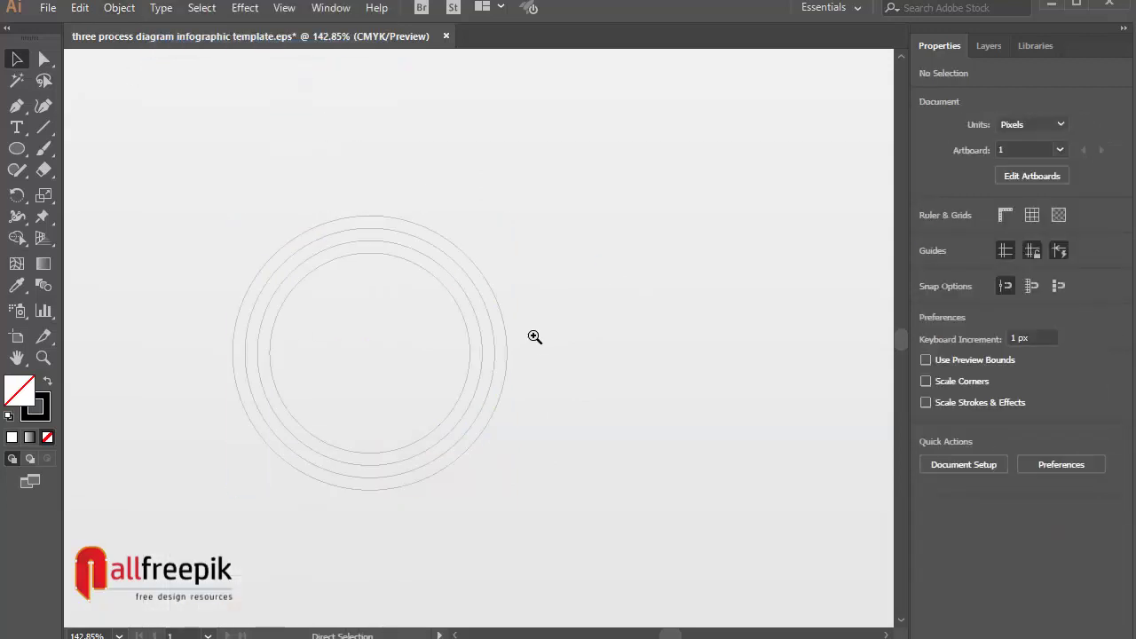
Copy the ring group, paste it in front and move the copy horizontally to the right until it partly overlaps the original.
ctrl+alt+click(535, 323)
drag(527, 388, 387, 377)
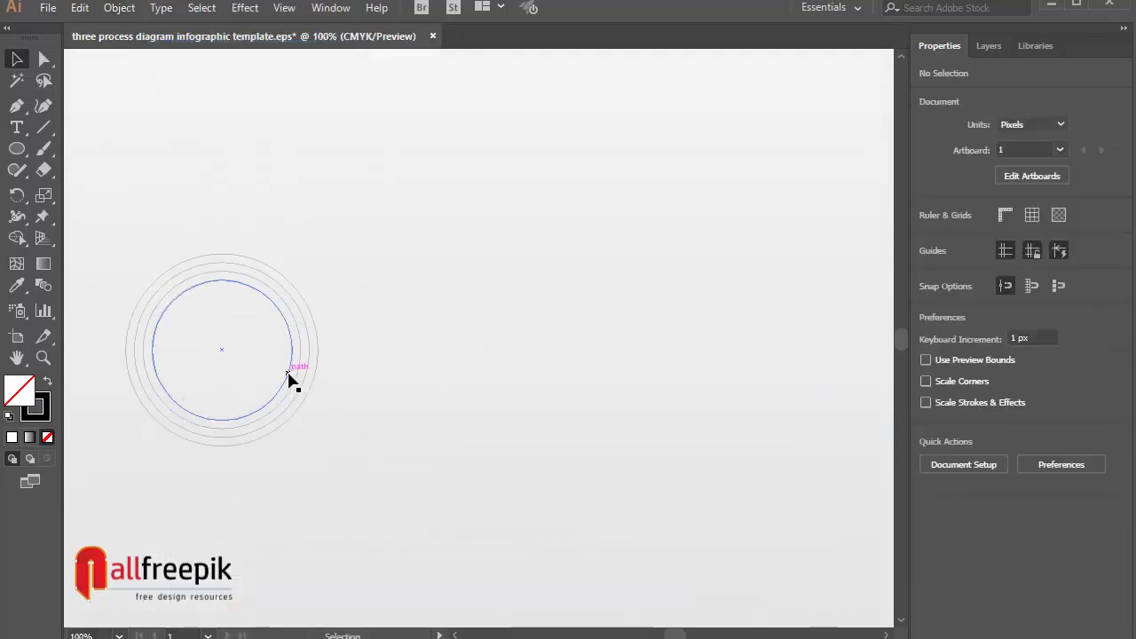
click(292, 375)
click(79, 8)
click(126, 94)
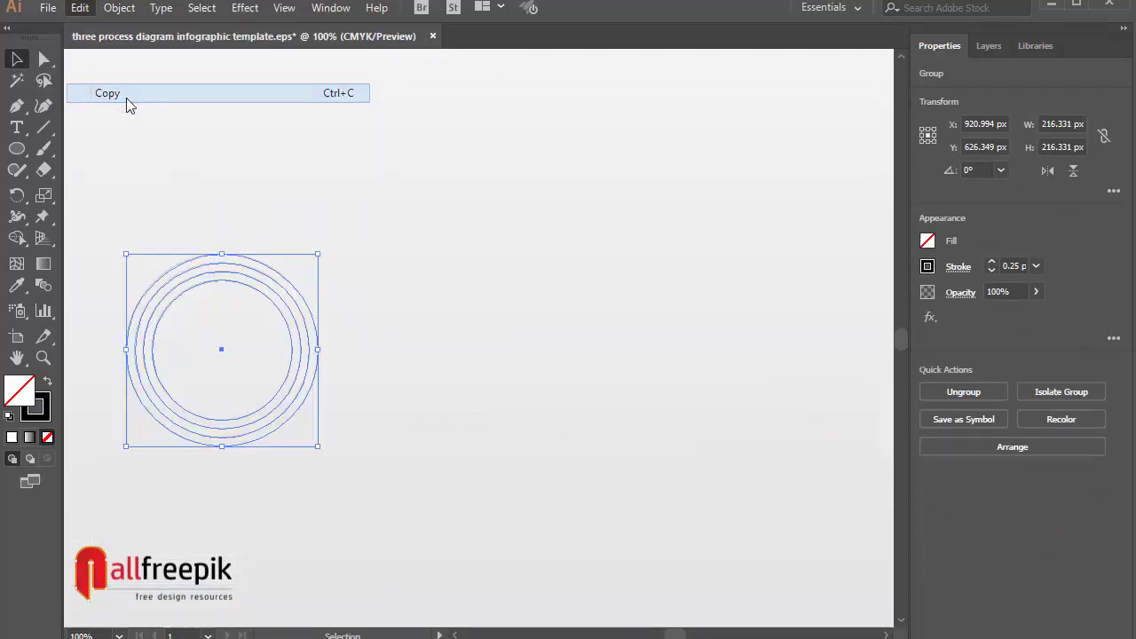
click(80, 8)
click(132, 138)
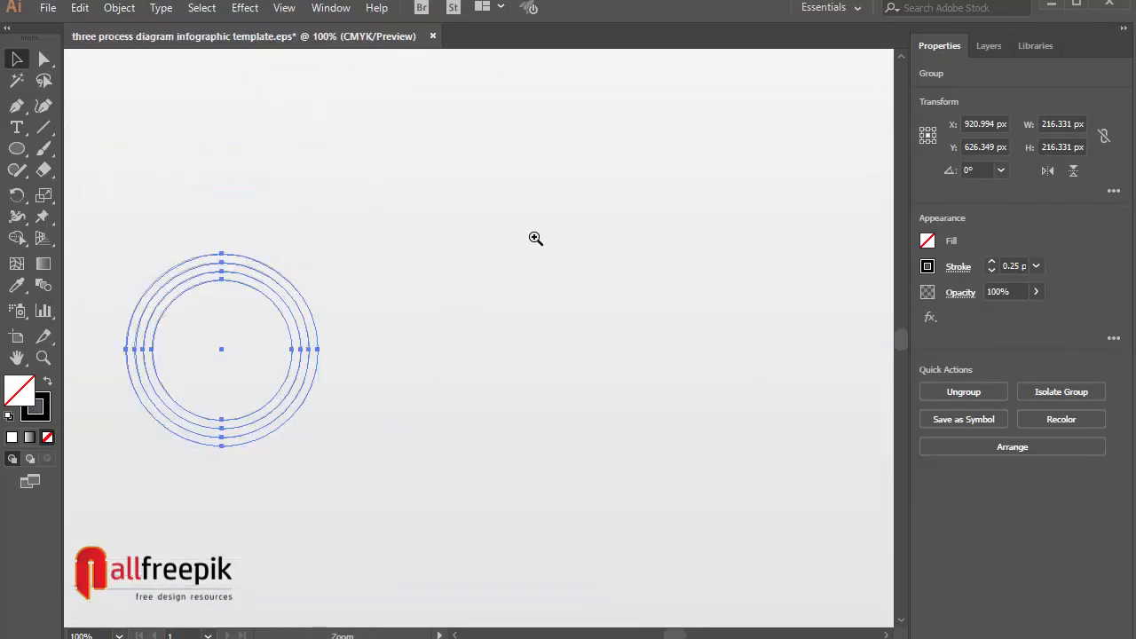
drag(546, 228, 174, 481)
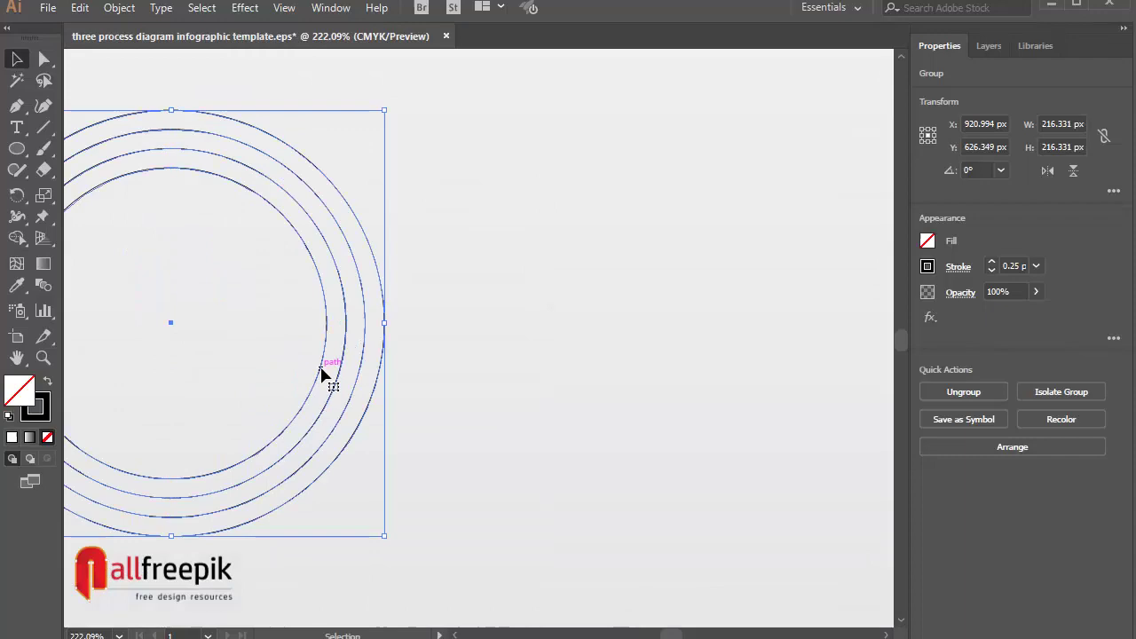
drag(321, 368, 670, 368)
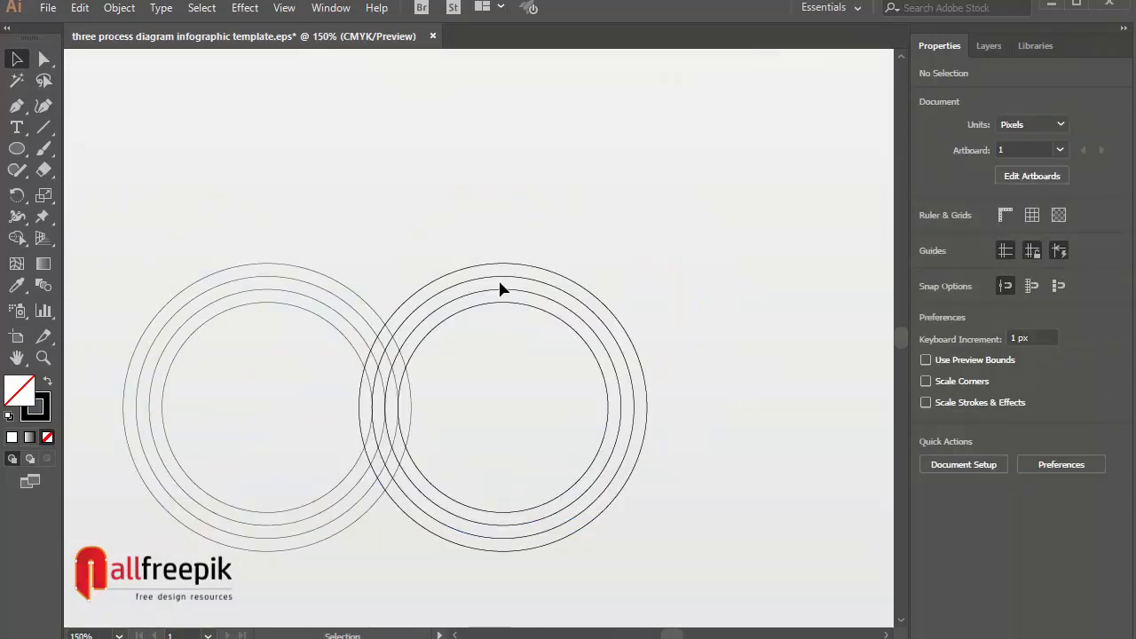
Duplicate the right ring group and place the copy above and between the two others, at about X 1005 px, Y 441 px.
mouse_move(499, 291)
mouse_down()
mouse_move(416, 147)
mouse_move(387, 71)
mouse_move(375, 70)
mouse_up()
drag(604, 150, 277, 365)
key(ctrl+minus)
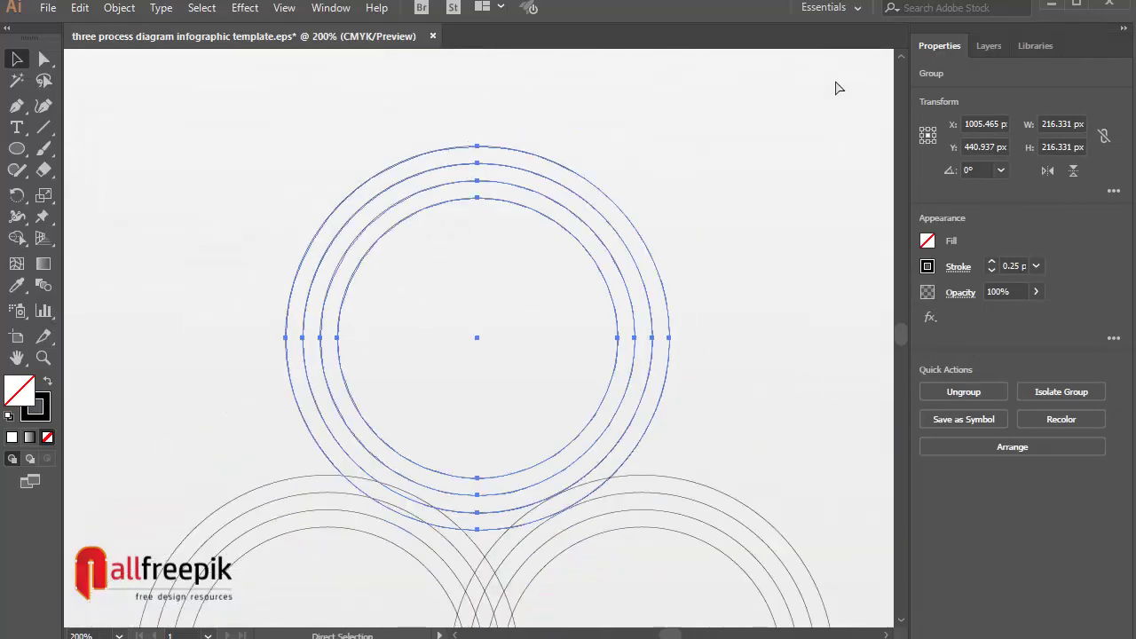
key(ctrl+minus)
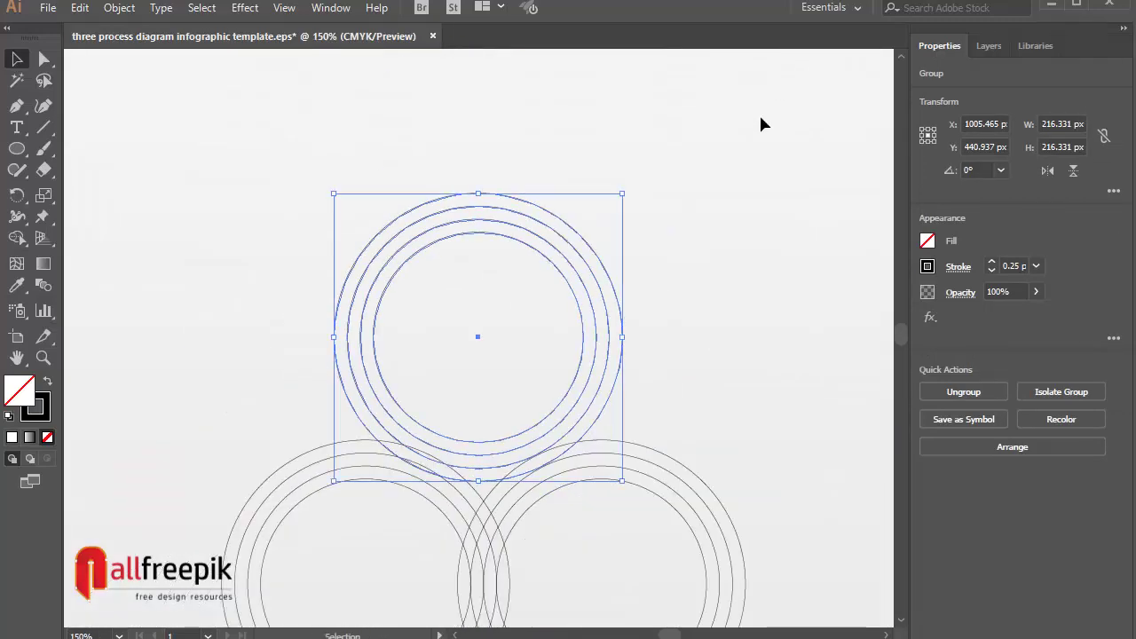
scroll(748, 395, down, 3)
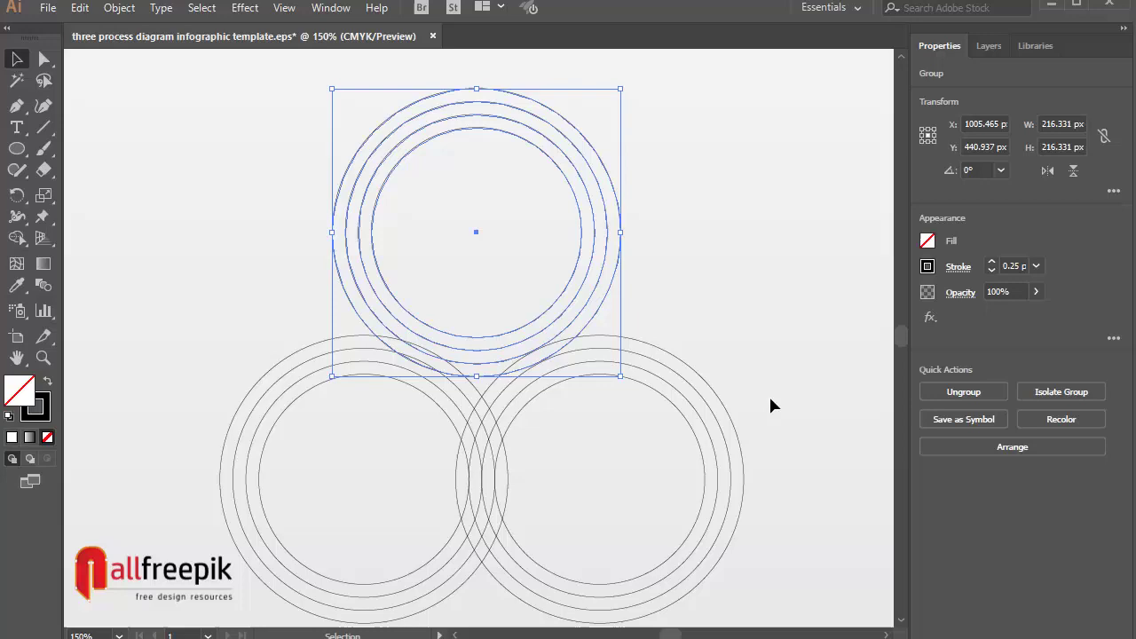
click(770, 405)
Move the lower right ring group right to about X 1128 px, so only the outermost bands of the lower groups overlap.
drag(672, 400, 694, 391)
click(710, 396)
click(749, 256)
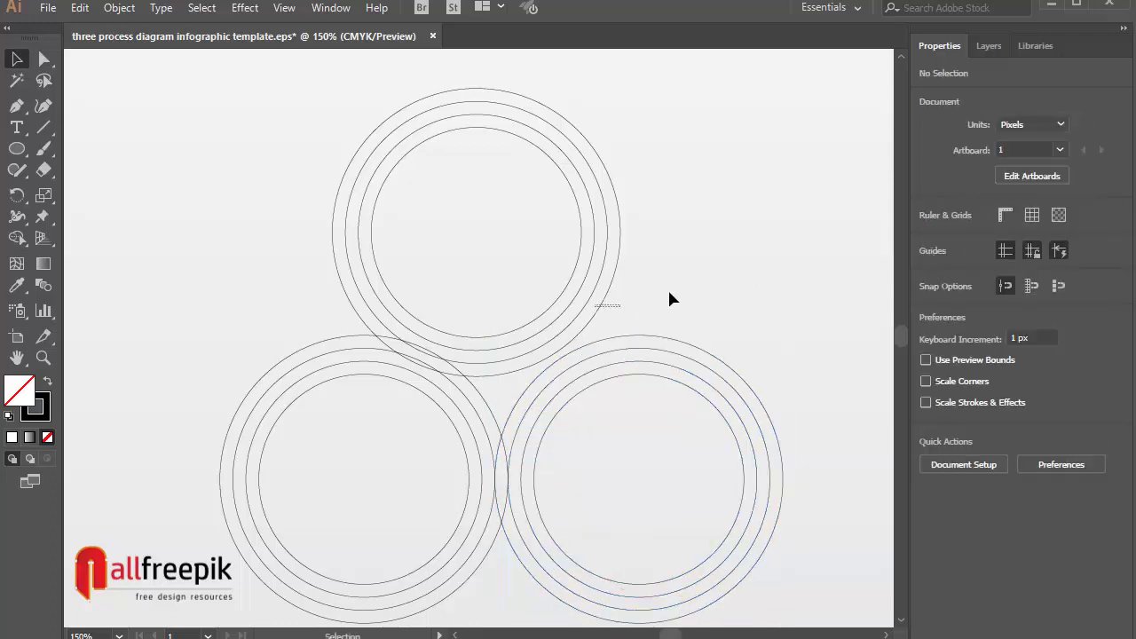
click(535, 484)
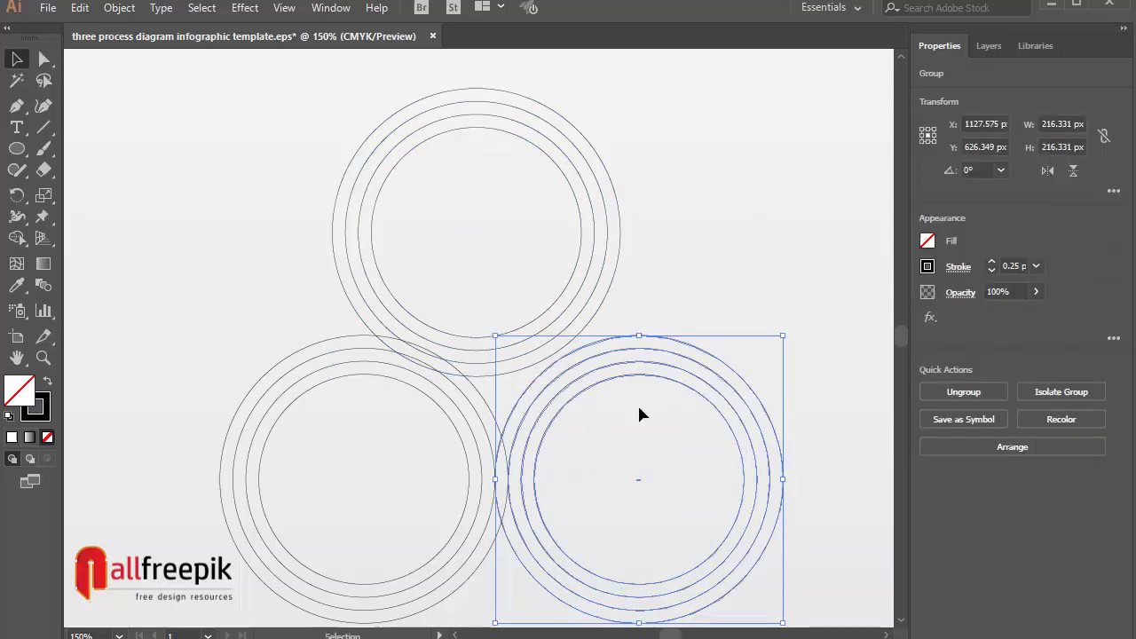
scroll(489, 509, up, 5)
click(353, 362)
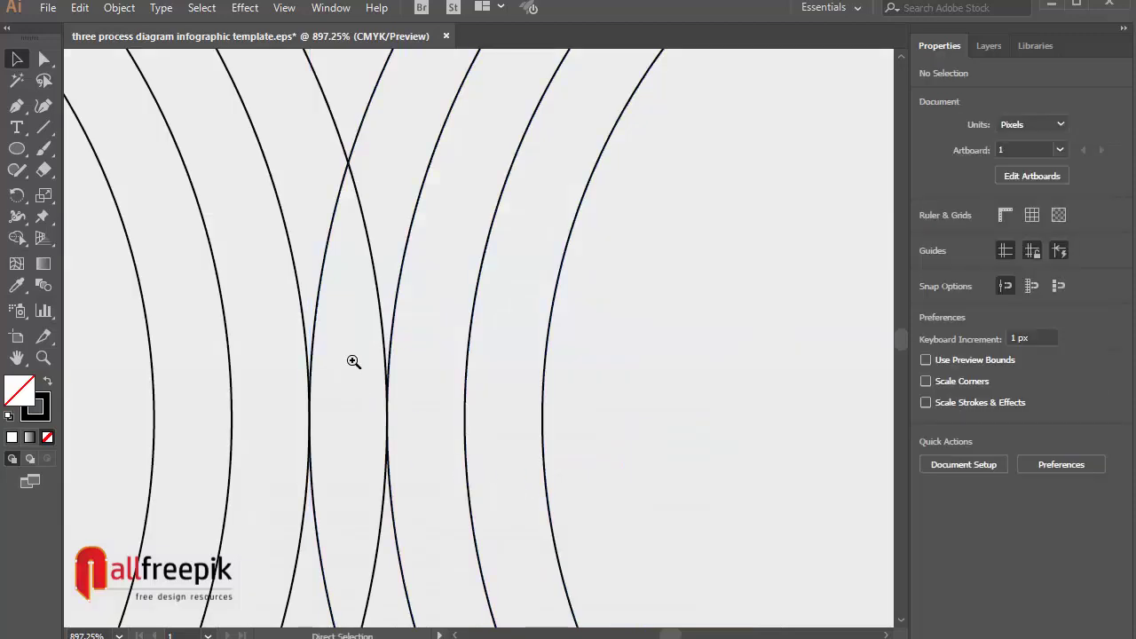
ctrl+alt+click(354, 361)
ctrl+alt+click(353, 361)
ctrl+alt+click(354, 361)
alt+click(355, 361)
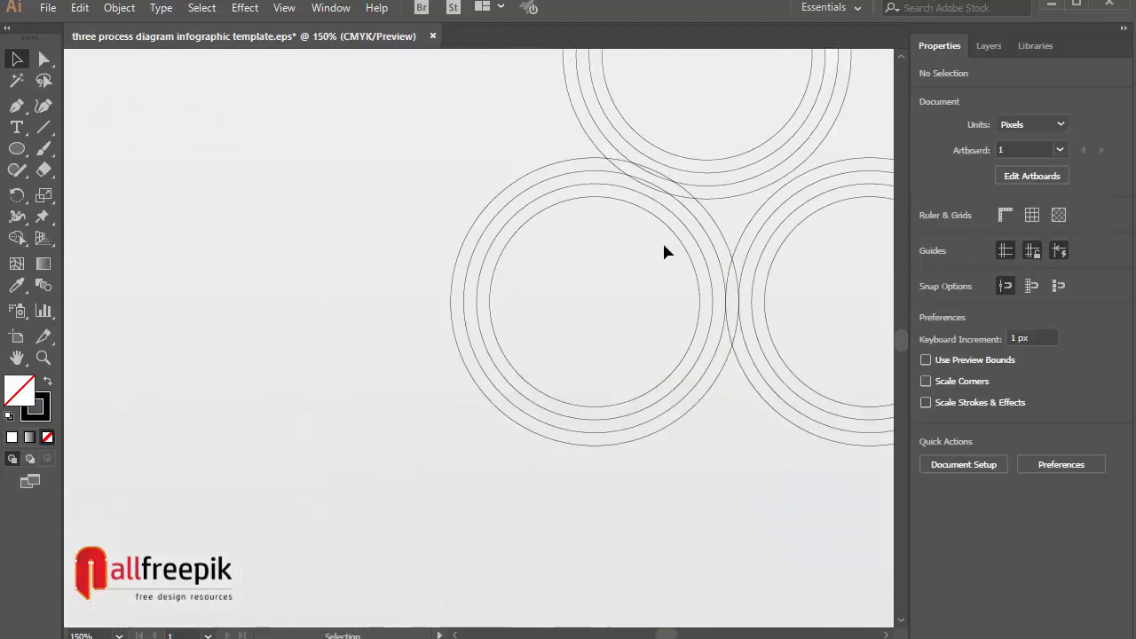
Group the two lower ring groups together.
drag(742, 161, 413, 424)
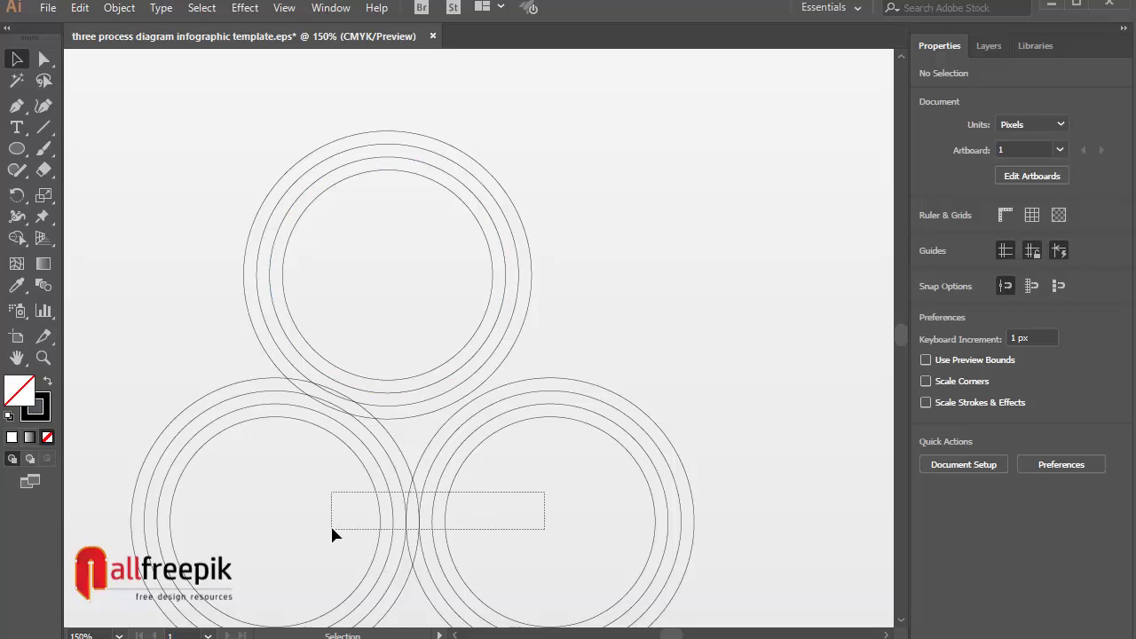
drag(544, 493, 331, 533)
click(108, 9)
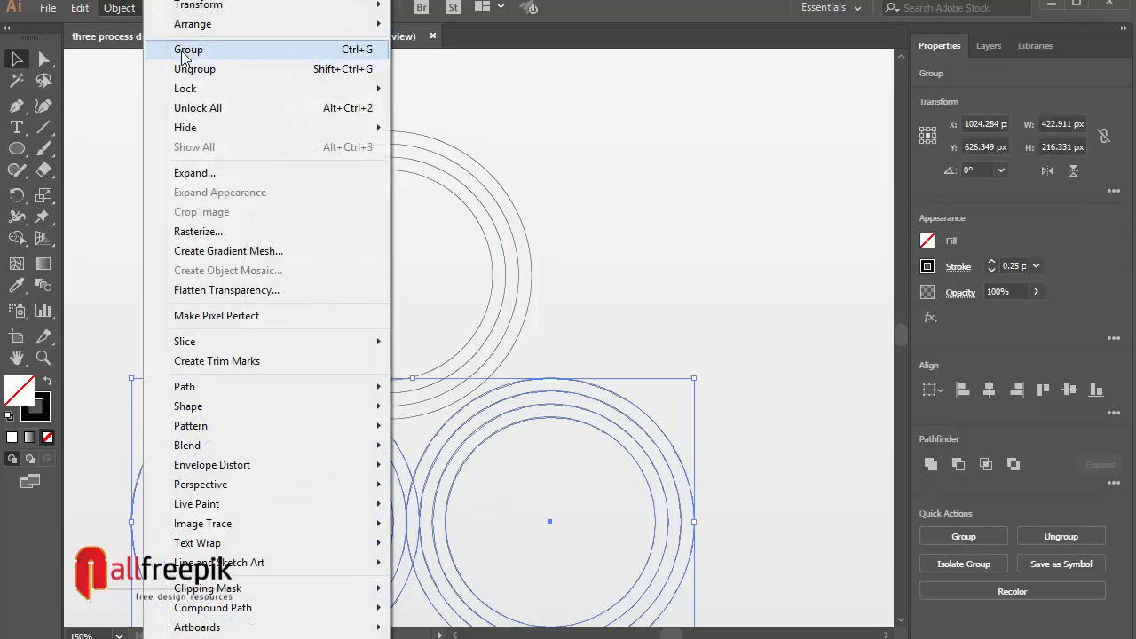
click(190, 49)
Align the top ring group and the grouped lower rings on their horizontal centers.
drag(615, 231, 322, 518)
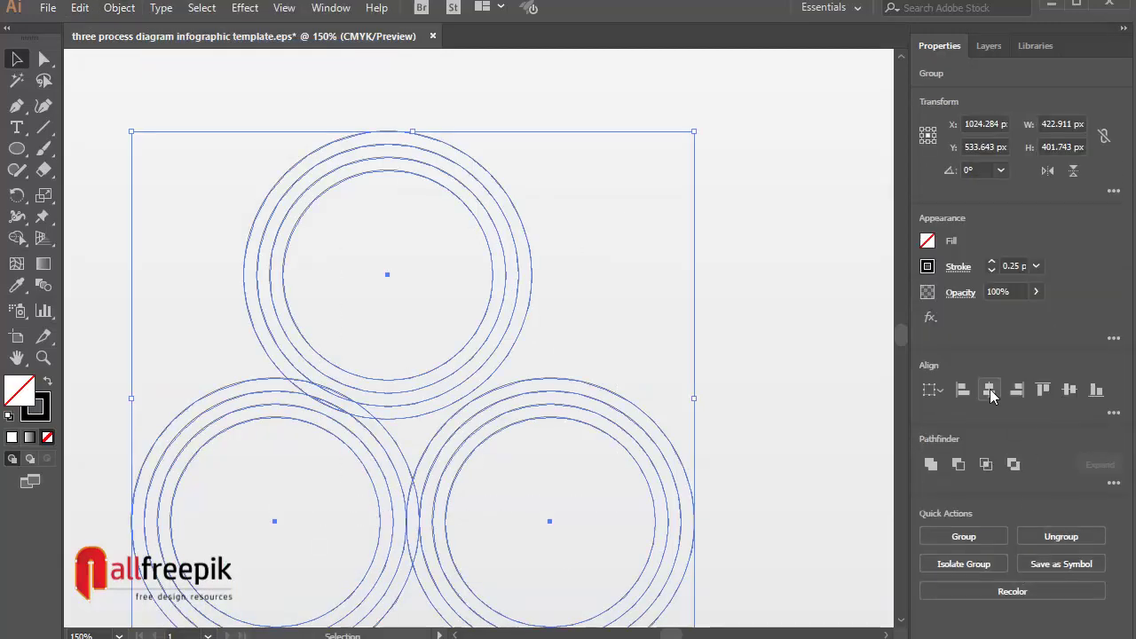
click(990, 390)
click(648, 265)
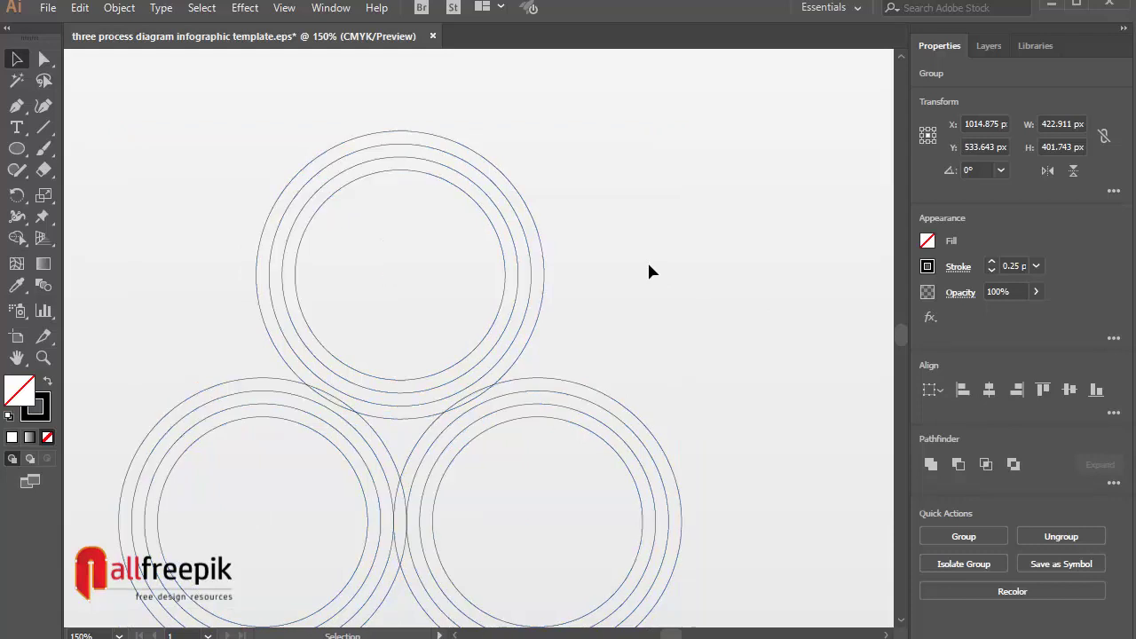
Nudge the top ring group down 6 px to about Y 447 px.
click(489, 337)
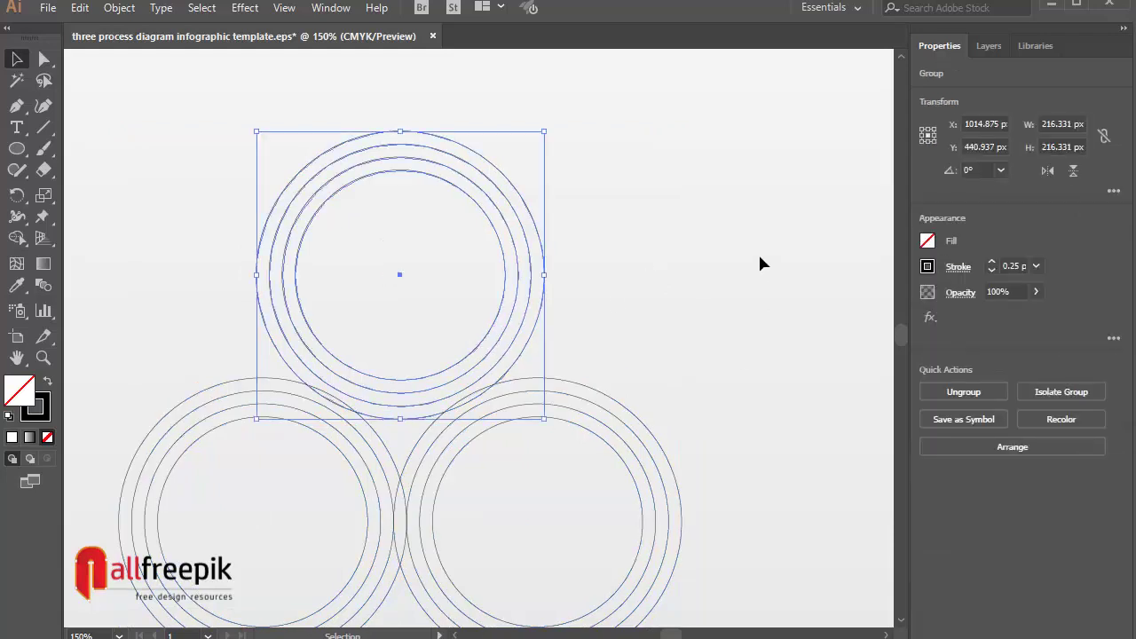
key(Down)
key(Down)
key(Down)
key(Down)
key(Down)
key(Down)
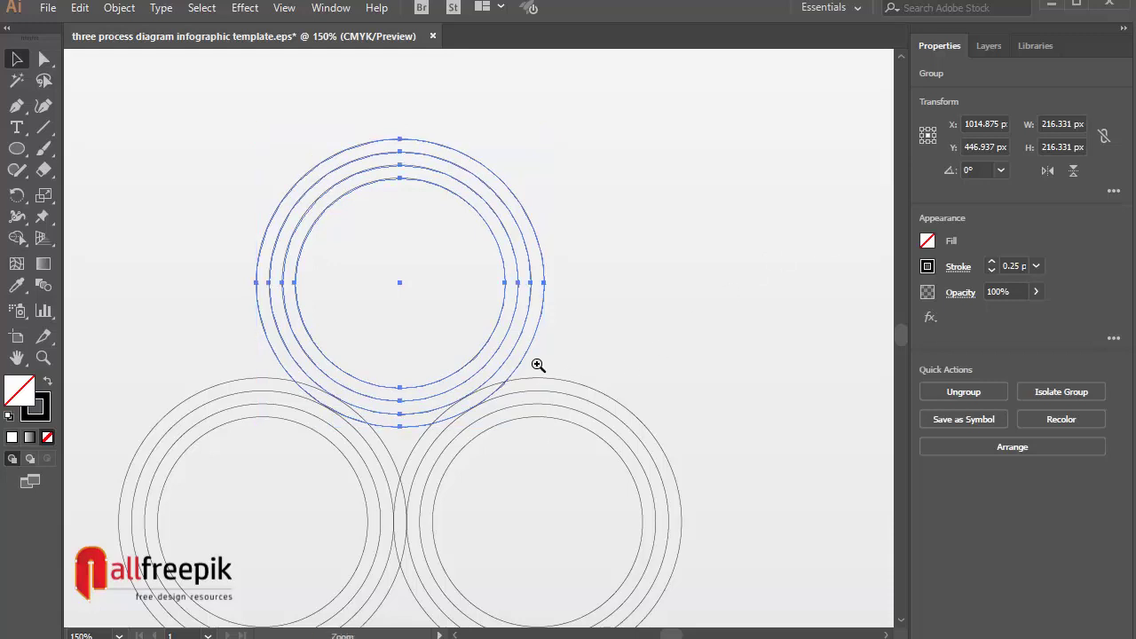
Fine-tune the top ring group to about Y 447.3 px so its outer ring just touches the lower groups' second rings.
drag(533, 368, 432, 458)
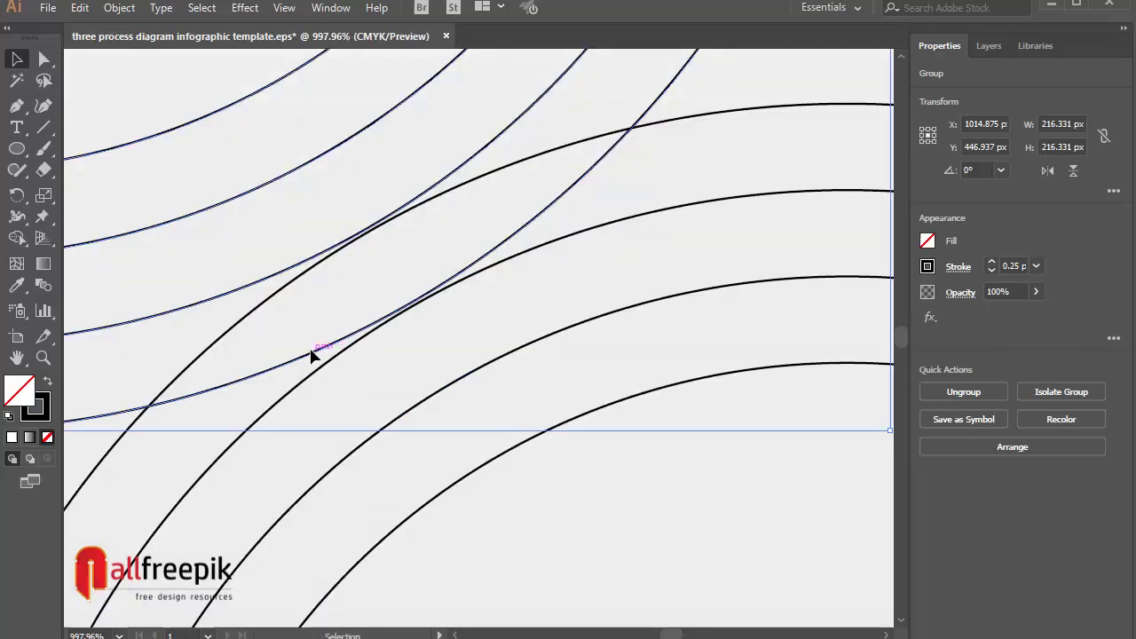
drag(311, 355, 315, 361)
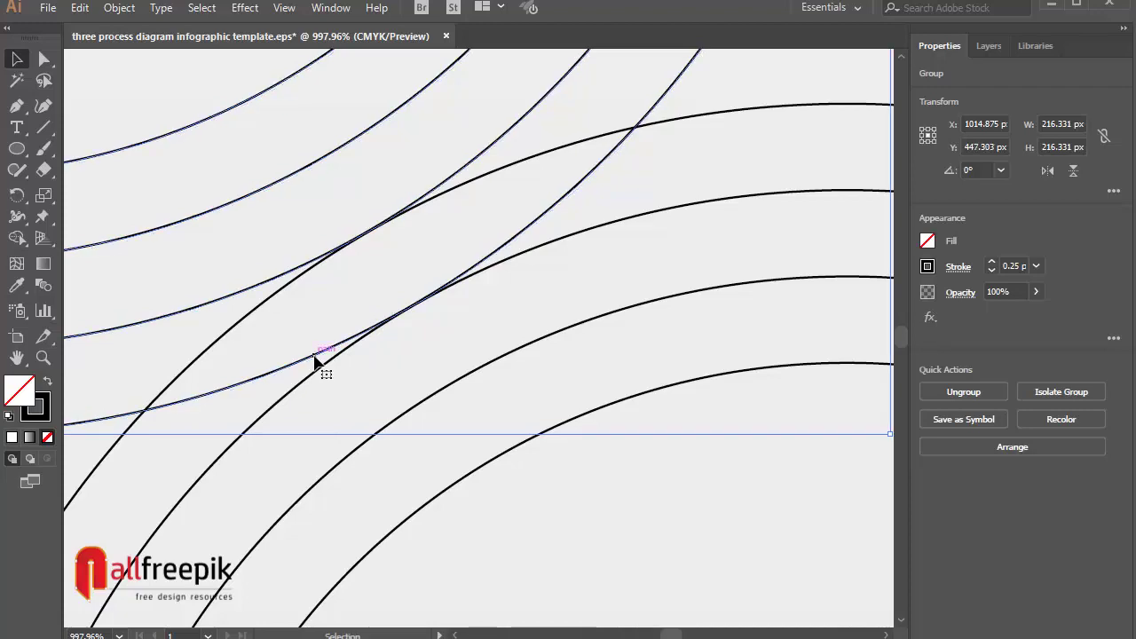
ctrl+alt+click(376, 295)
ctrl+alt+click(376, 295)
ctrl+alt+click(375, 296)
ctrl+alt+click(376, 296)
ctrl+alt+click(375, 296)
ctrl+alt+click(375, 295)
ctrl+alt+click(375, 295)
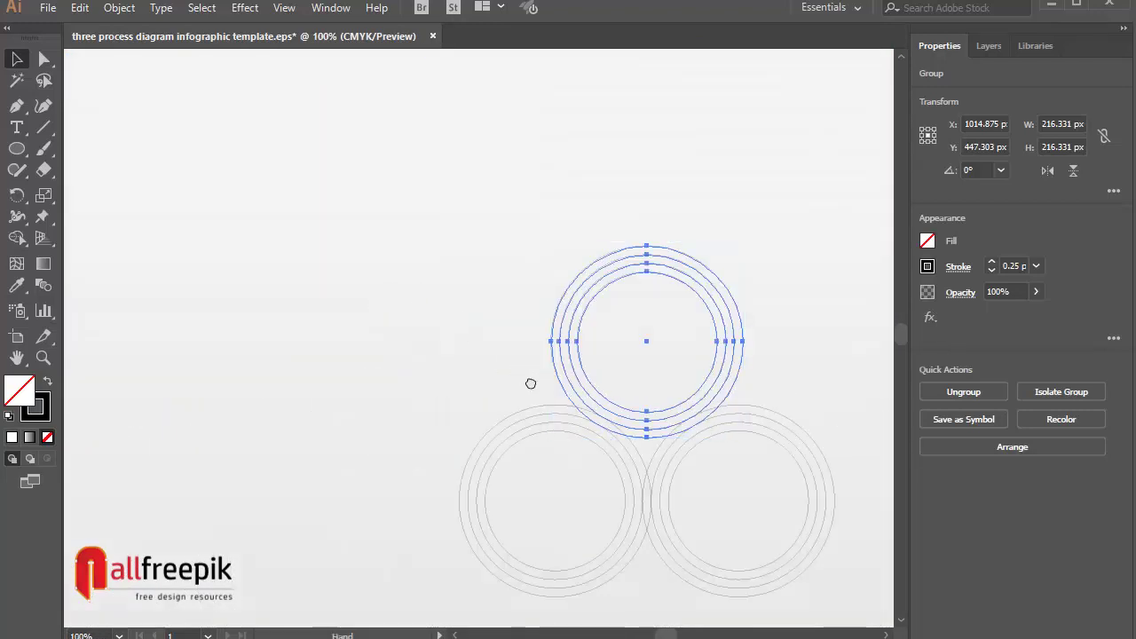
drag(530, 383, 325, 305)
click(325, 304)
Create a triangle of about 87 × 75 px with the Star tool, beside the top ring group.
click(17, 149)
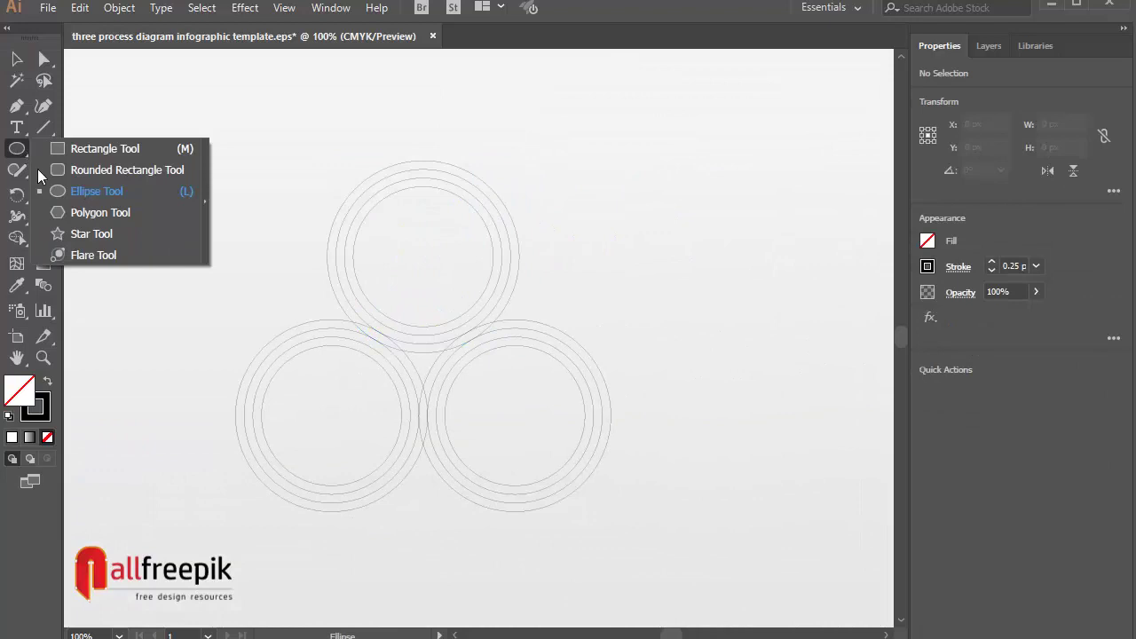
click(76, 220)
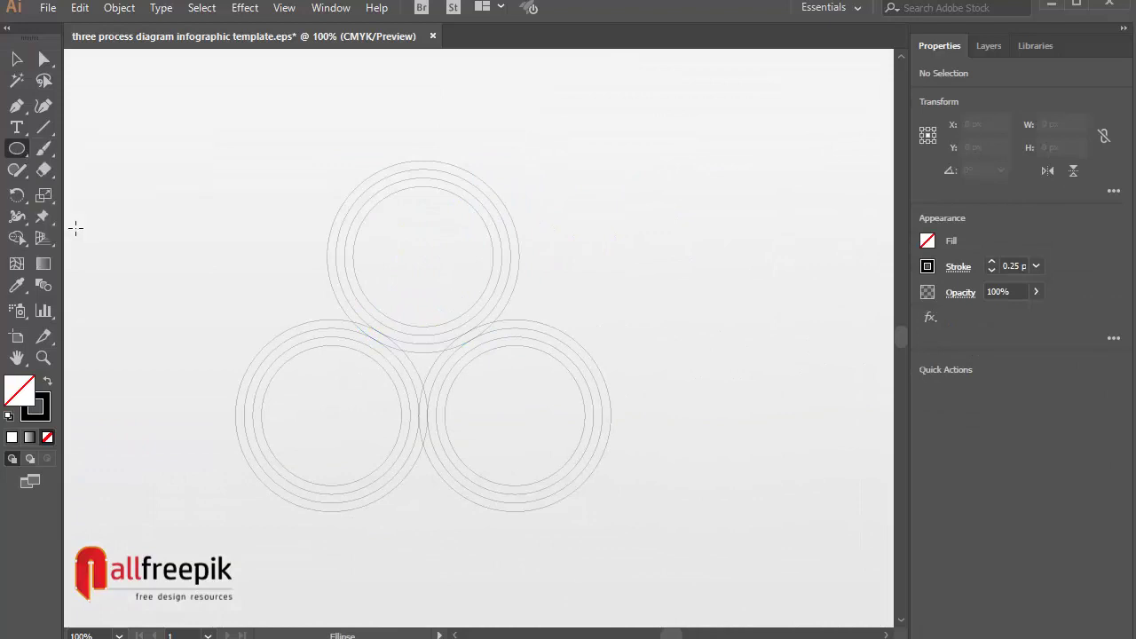
click(235, 220)
key(Return)
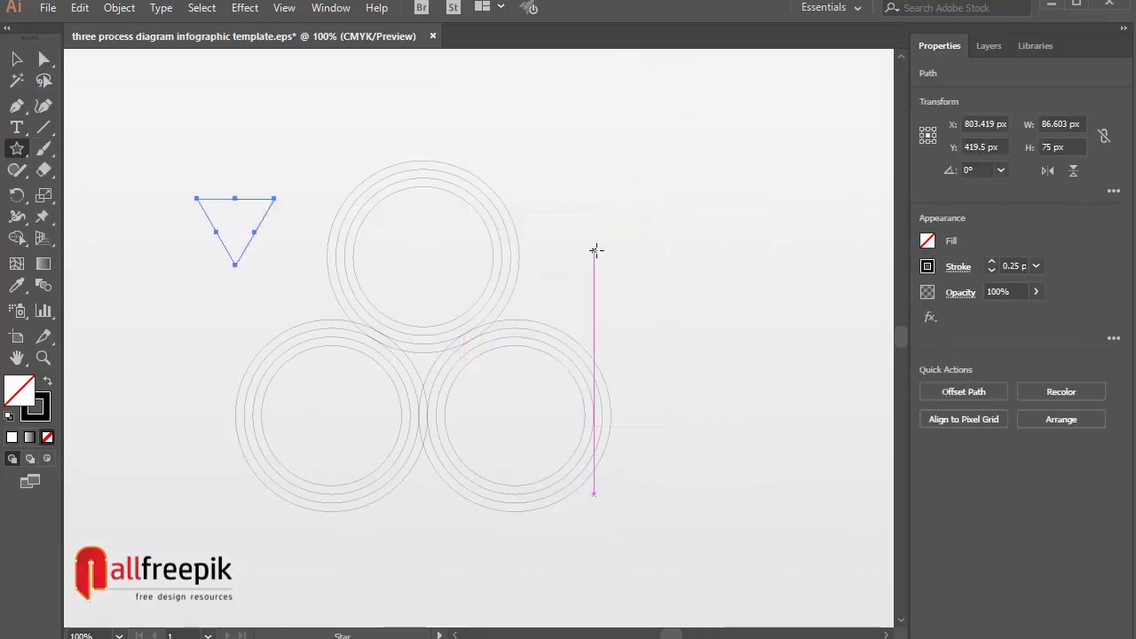
click(26, 68)
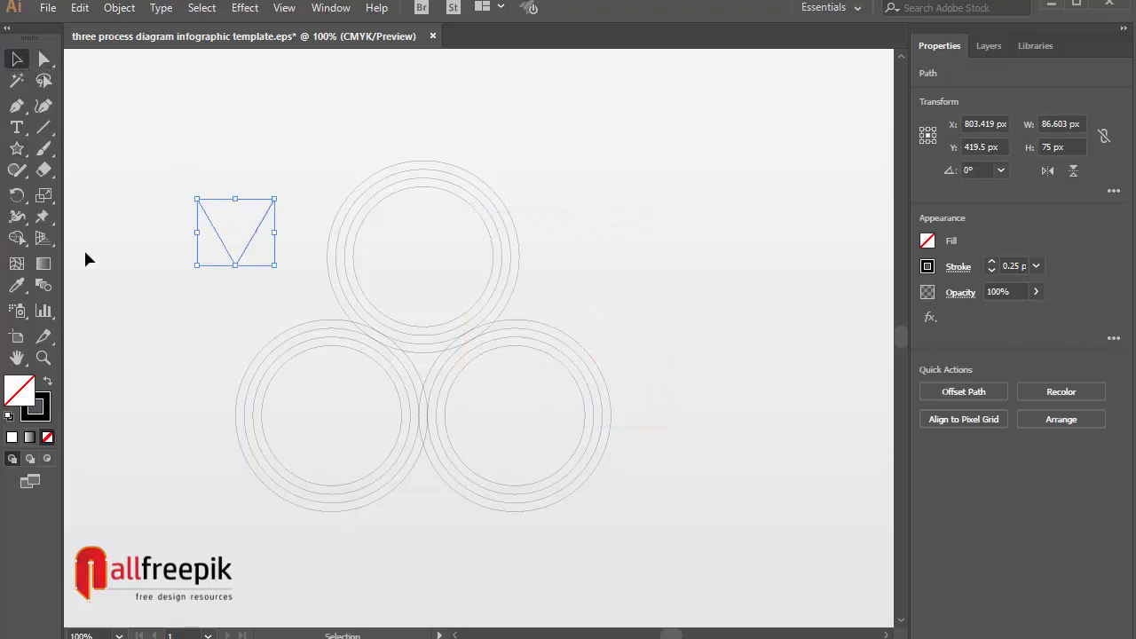
Rotate the triangle 180° so it points upward.
double_click(16, 196)
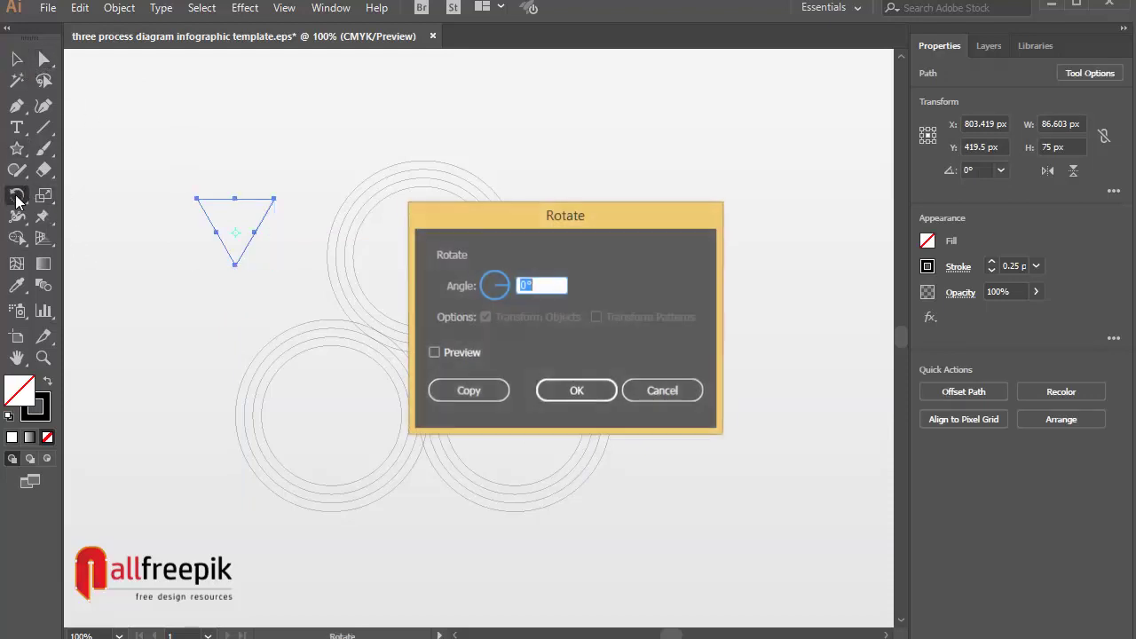
key(Return)
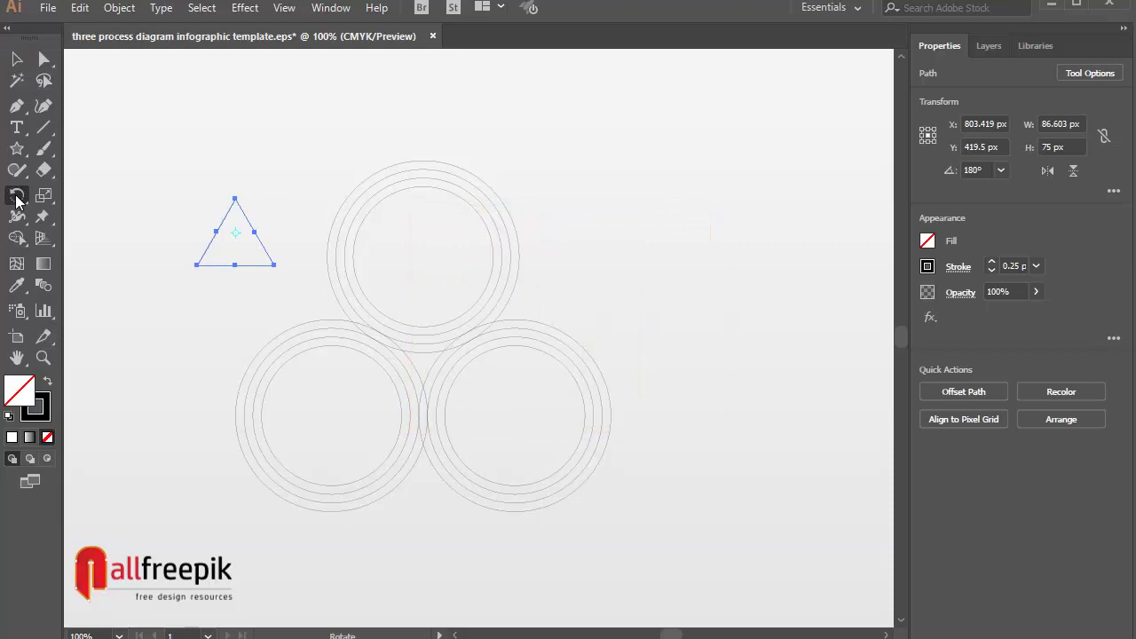
click(25, 71)
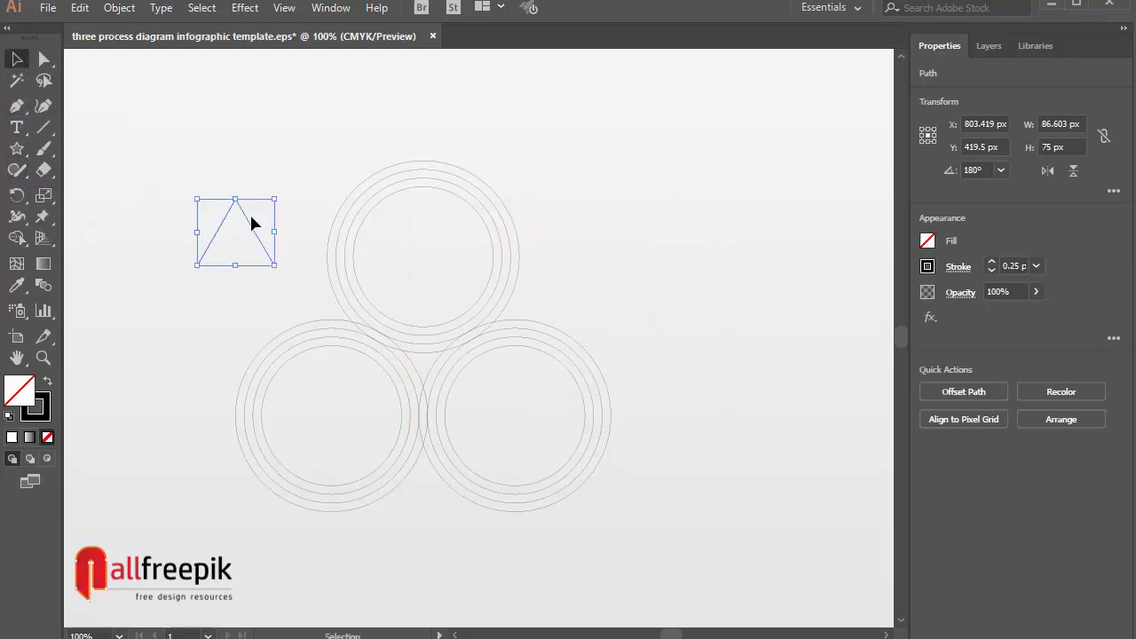
Center the triangle over the ring groups and enlarge it to about 548 × 475 px, with its base on the lower groups' second rings.
drag(251, 233, 533, 186)
drag(548, 256, 462, 258)
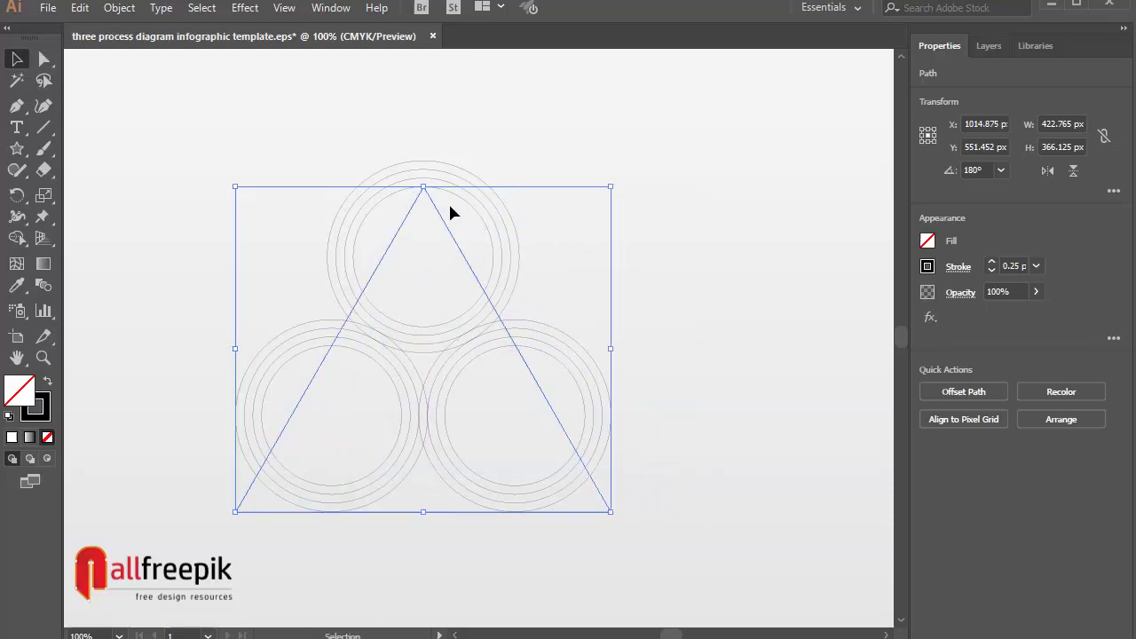
drag(428, 189, 458, 126)
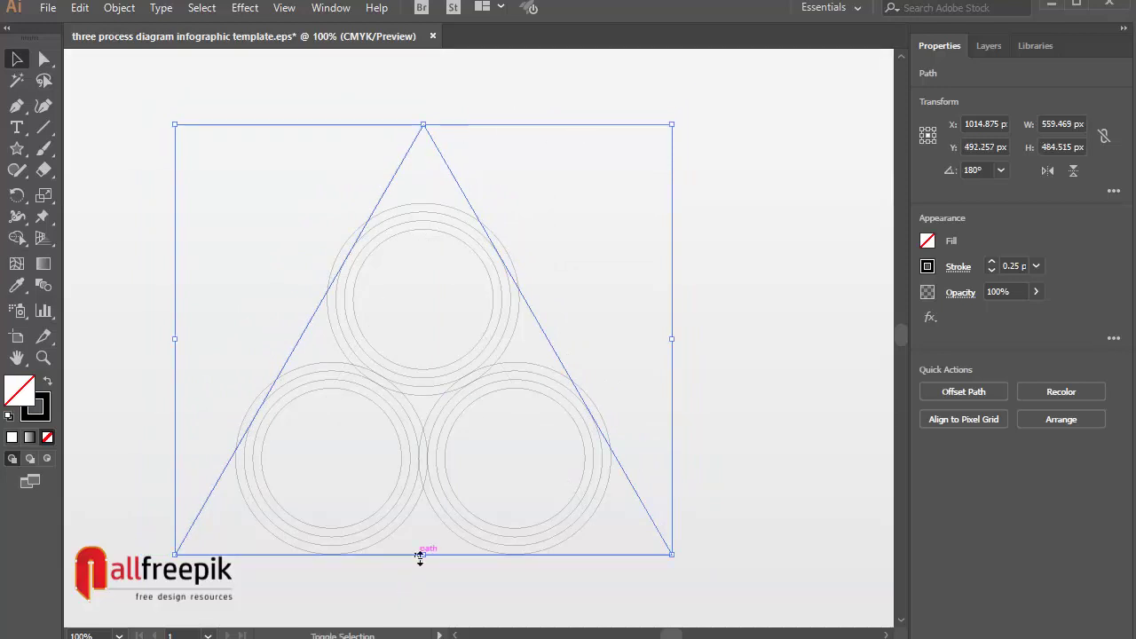
drag(422, 555, 422, 545)
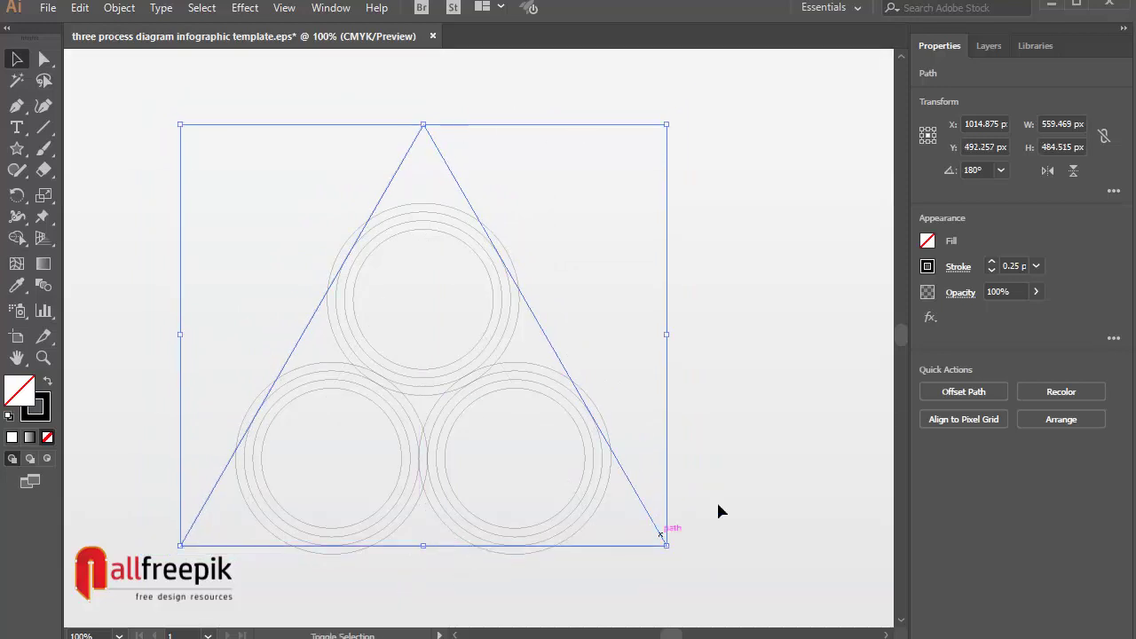
scroll(588, 400, down, 3)
drag(573, 357, 355, 501)
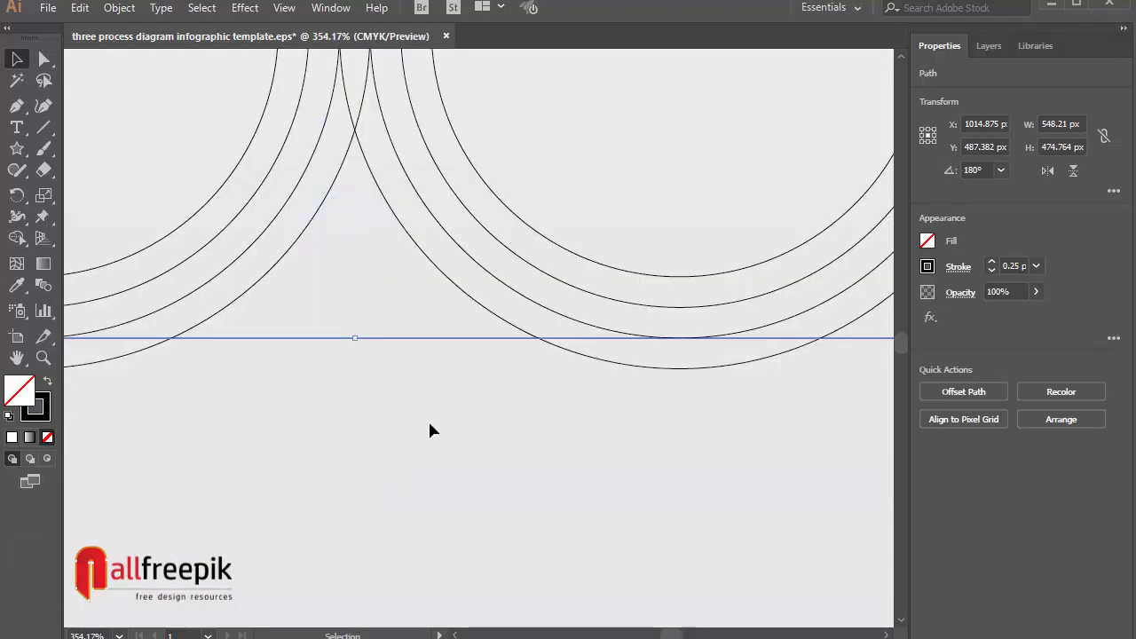
ctrl+alt+click(513, 392)
ctrl+alt+click(513, 392)
ctrl+alt+click(513, 393)
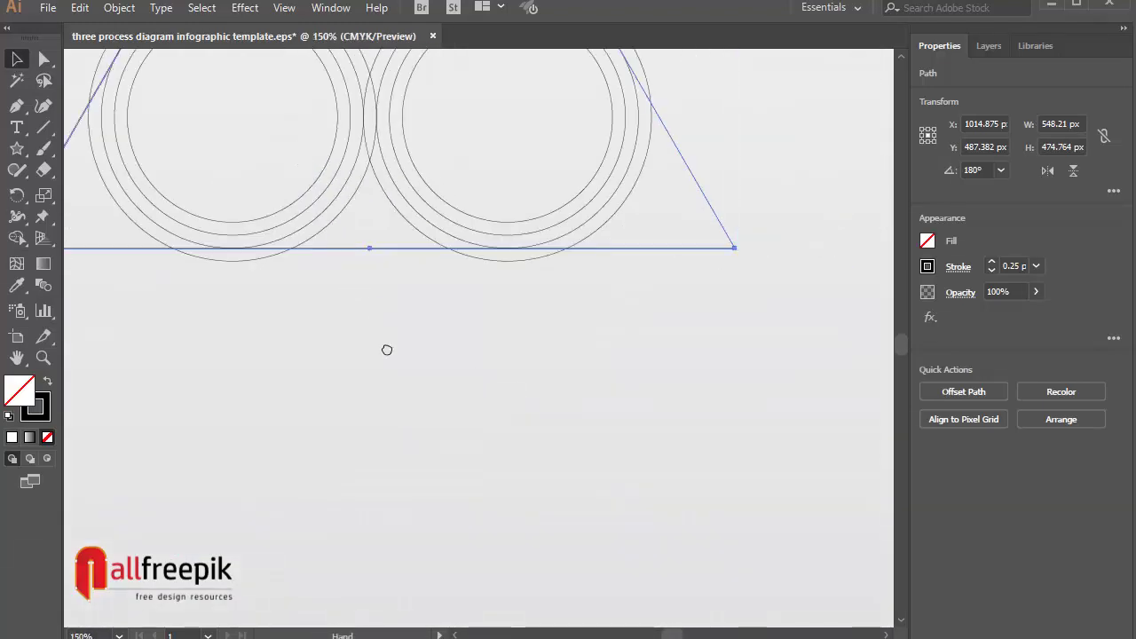
Group all three ring groups together, leaving out the triangle.
drag(345, 287, 472, 411)
drag(383, 227, 378, 382)
drag(562, 369, 374, 229)
click(119, 7)
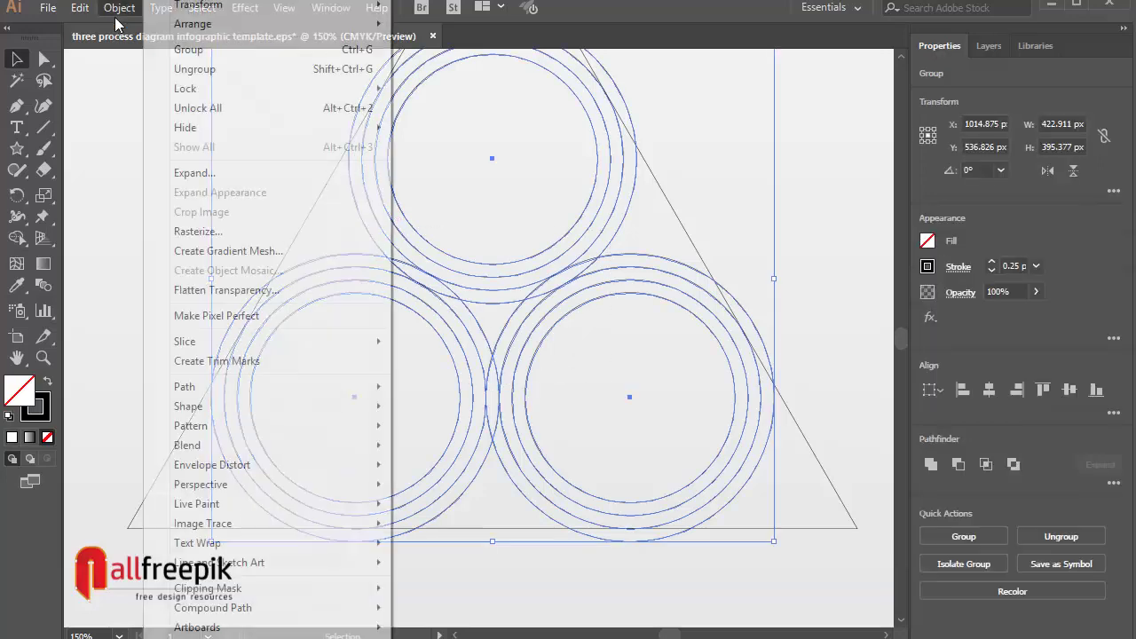
click(172, 51)
drag(224, 128, 778, 381)
click(734, 199)
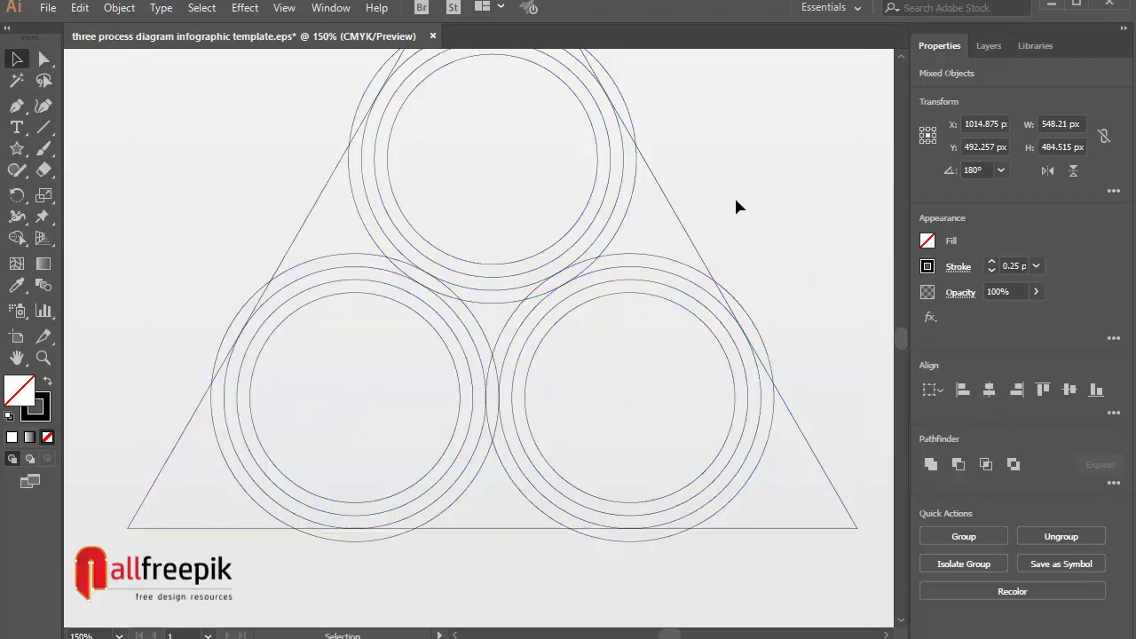
Examine closely where the triangle's slanted sides touch the second rings of the upper and lower left ring groups.
click(676, 226)
scroll(693, 284, up, 3)
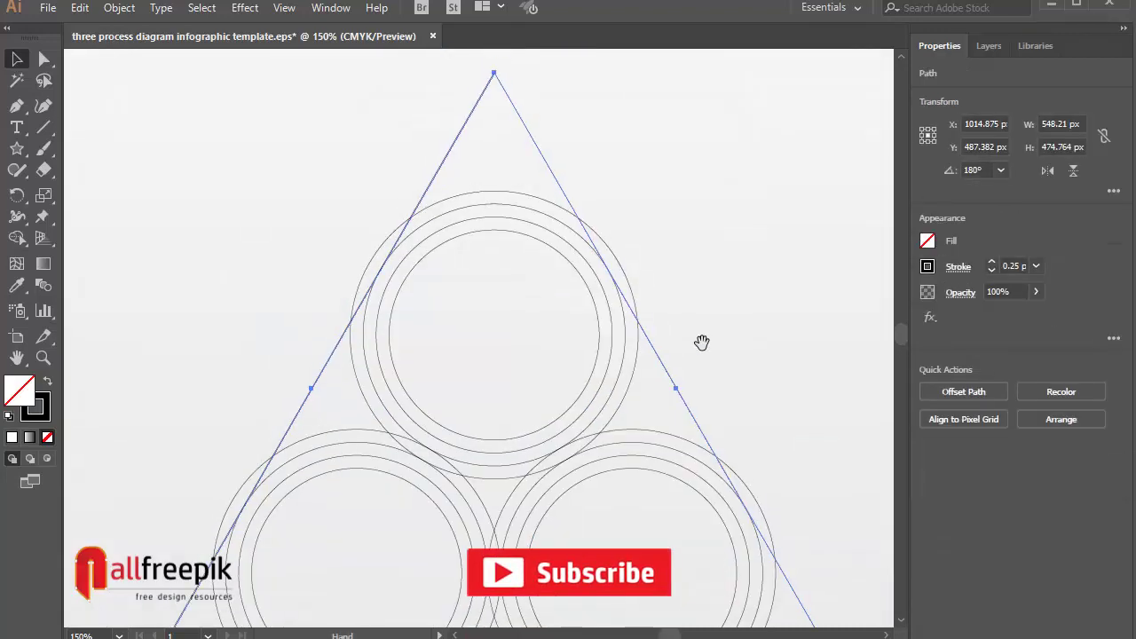
drag(633, 169, 534, 333)
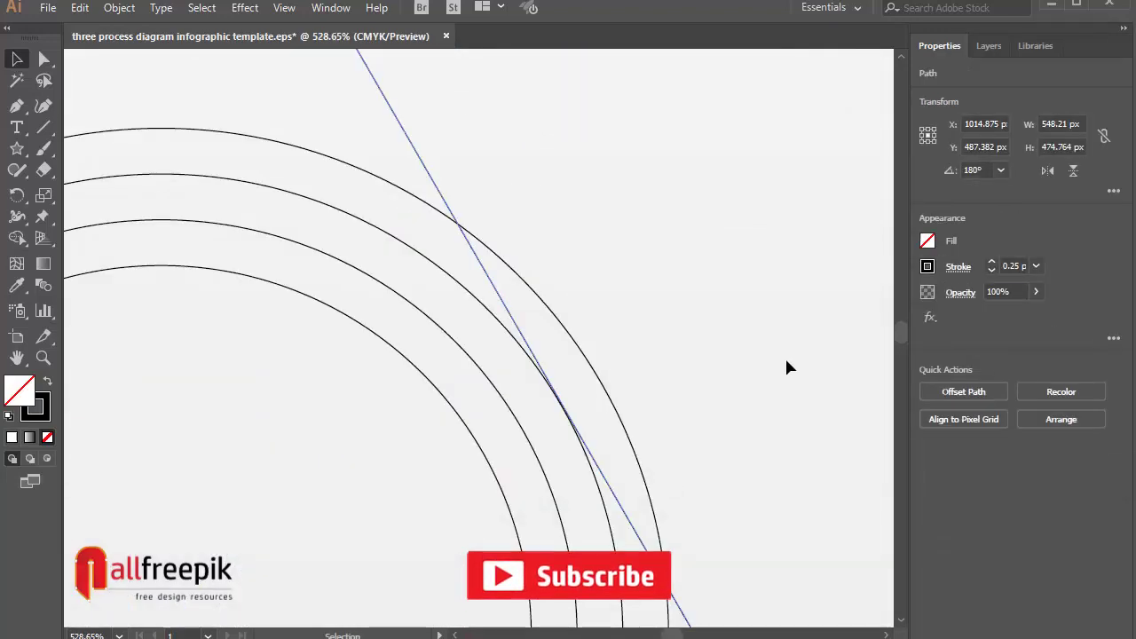
drag(126, 436, 641, 384)
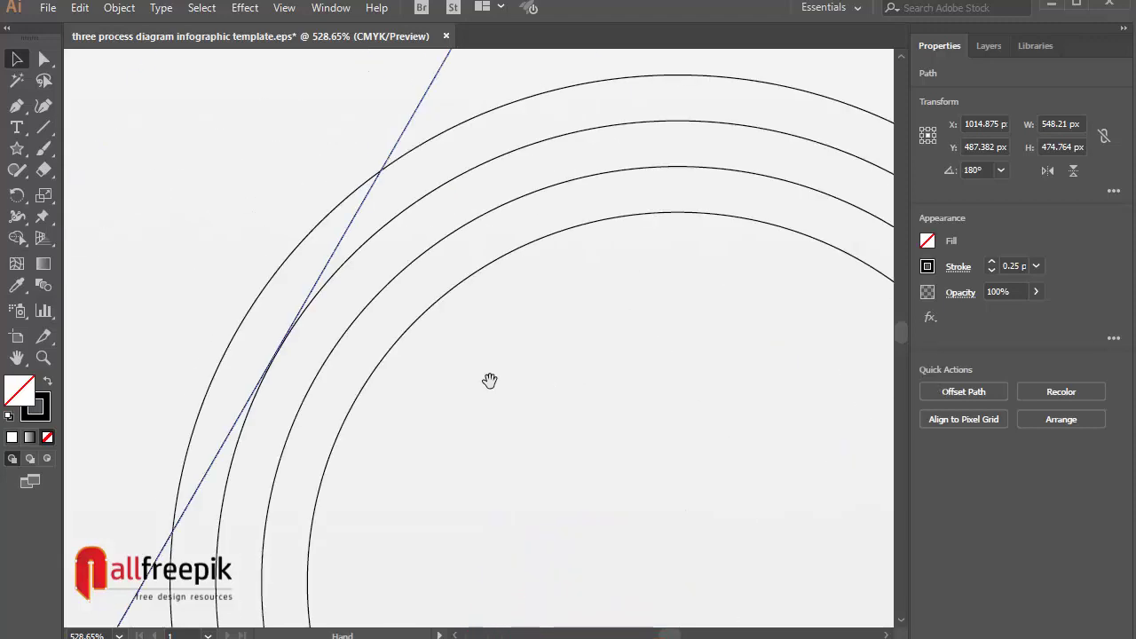
drag(415, 416, 417, 415)
scroll(477, 362, down, 8)
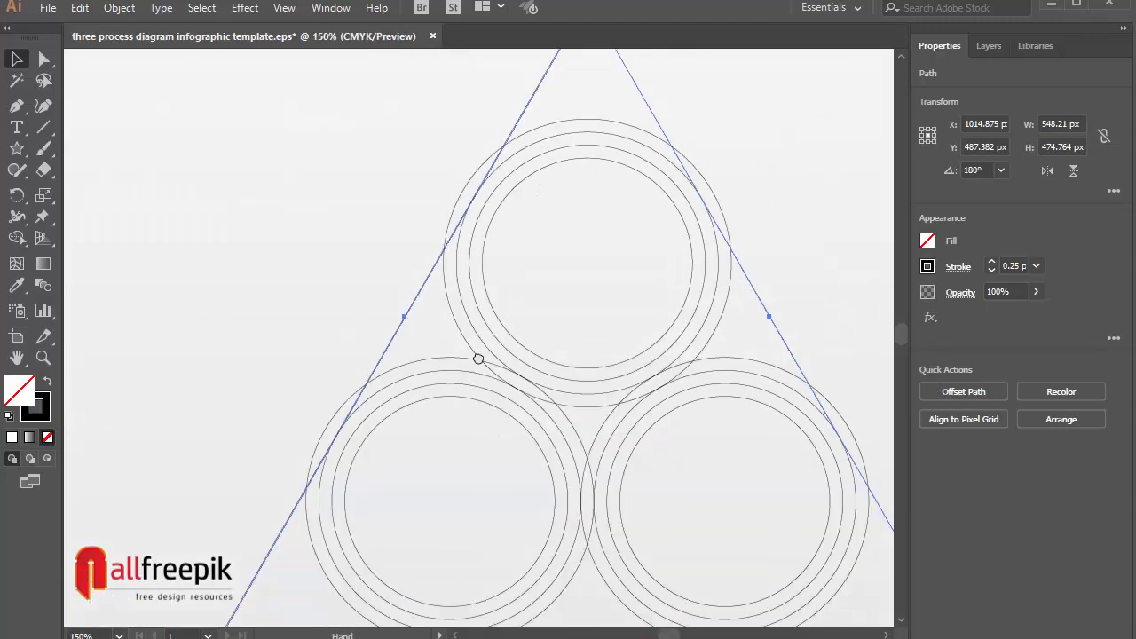
drag(477, 357, 466, 272)
drag(269, 338, 392, 401)
ctrl+alt+click(610, 305)
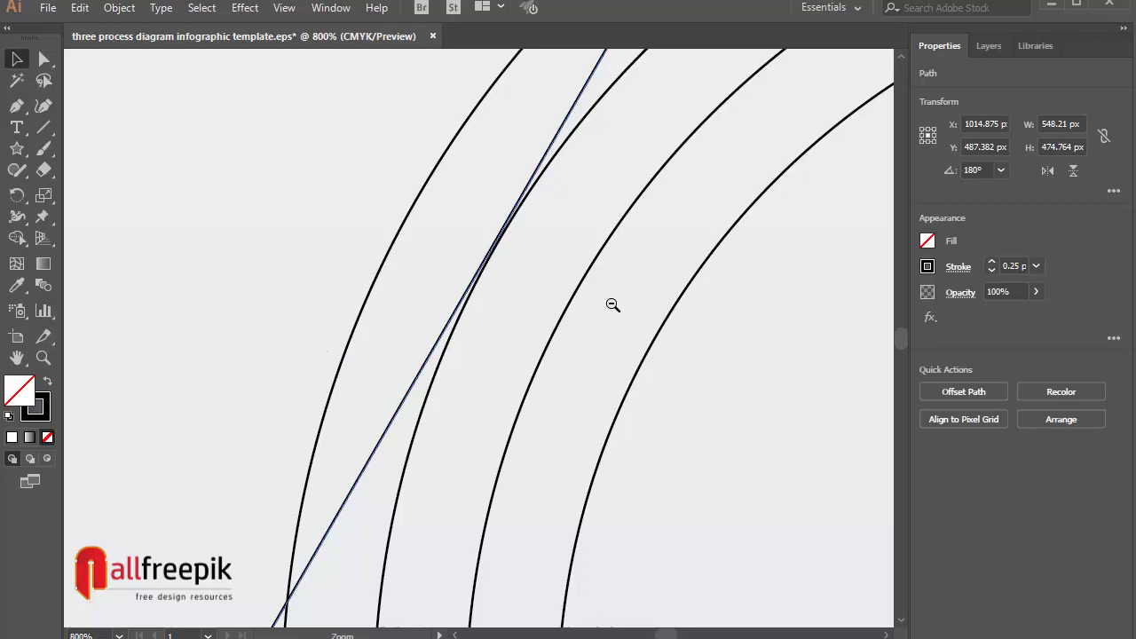
ctrl+alt+click(611, 304)
ctrl+alt+click(610, 305)
ctrl+alt+click(610, 304)
ctrl+alt+click(611, 304)
ctrl+alt+click(610, 304)
ctrl+alt+click(611, 304)
drag(509, 251, 519, 356)
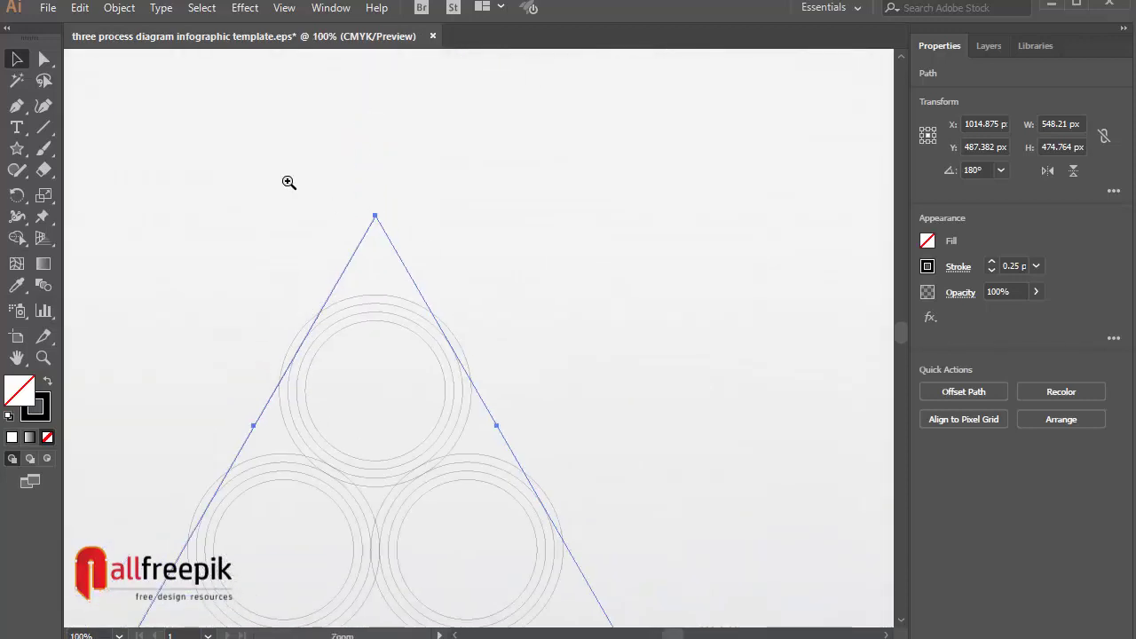
Fine-tune the triangle's size from its apex to about 547.5 × 474.2 px so its slanted sides just touch the second rings.
drag(270, 170, 451, 317)
drag(544, 232, 549, 238)
drag(453, 410, 537, 167)
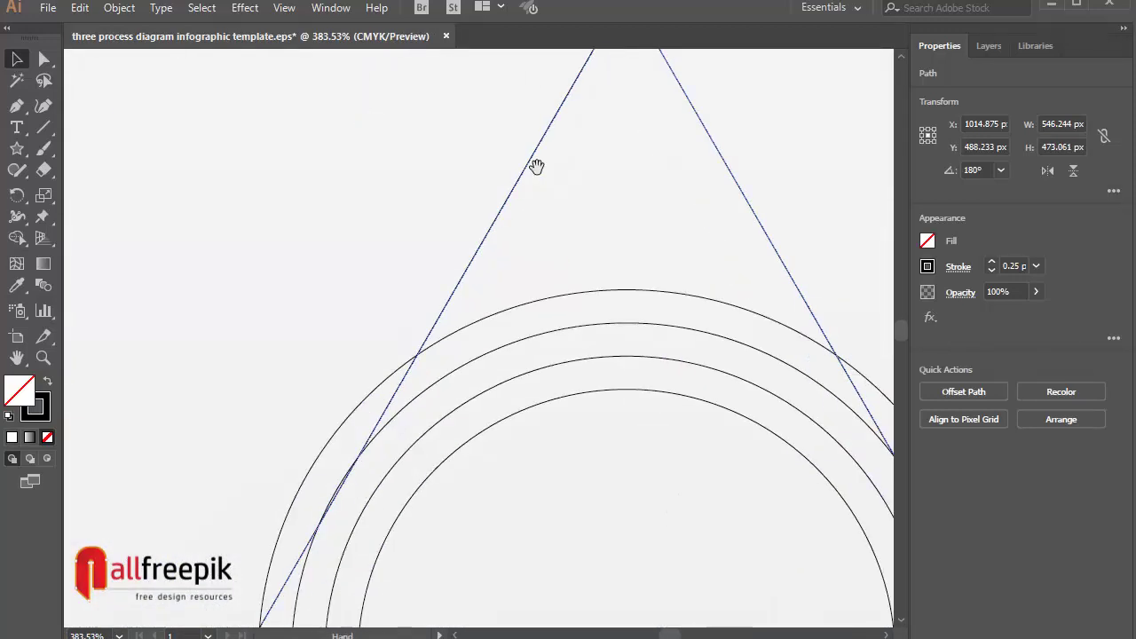
drag(587, 214, 587, 233)
ctrl+alt+click(592, 220)
drag(506, 173, 550, 205)
key(ctrl+space)
drag(364, 282, 367, 288)
ctrl+alt+click(394, 354)
ctrl+alt+click(394, 354)
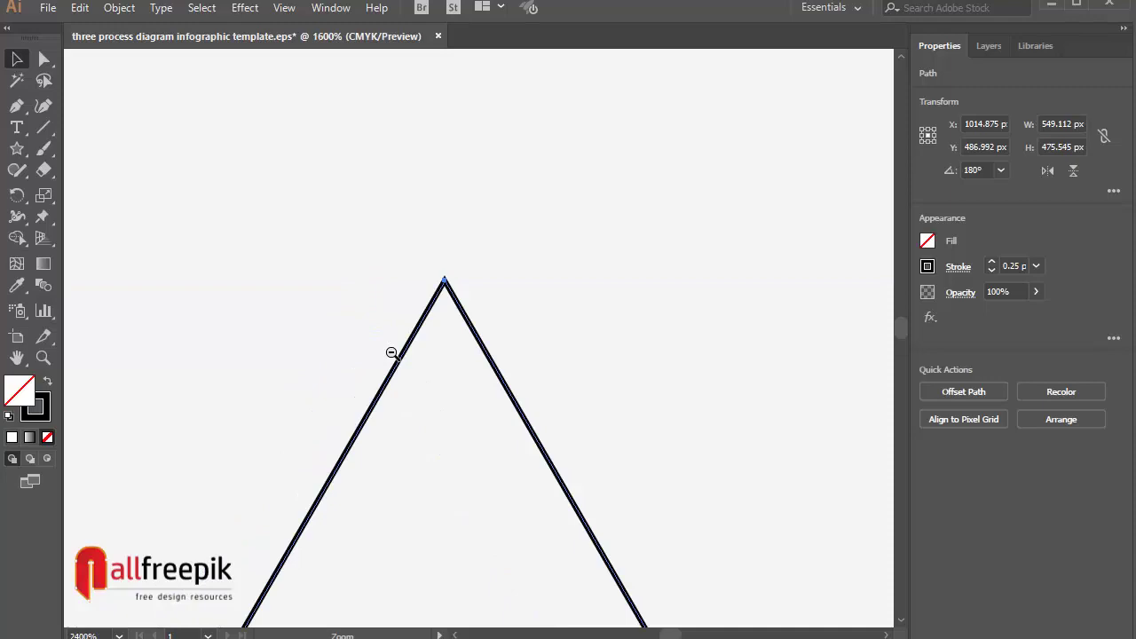
ctrl+alt+click(393, 353)
ctrl+alt+click(393, 353)
ctrl+alt+click(393, 354)
drag(635, 493, 496, 114)
key(ctrl+1)
key(ctrl+a)
click(450, 155)
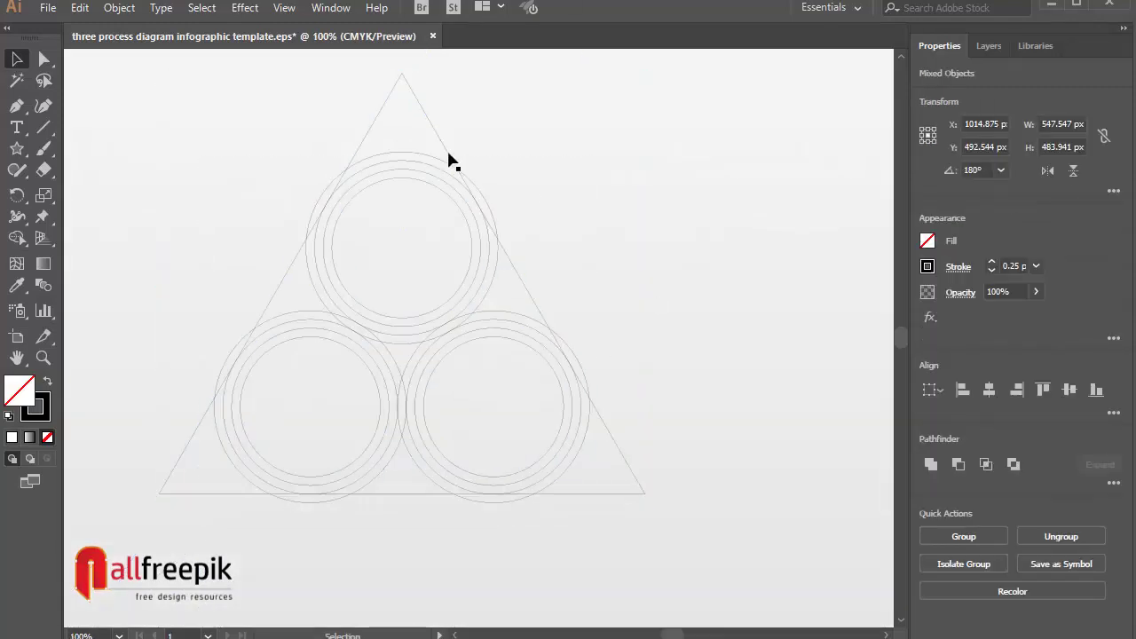
Round all three corners of the triangle together until its top arc reaches the outer ring of the upper group.
click(443, 143)
click(40, 66)
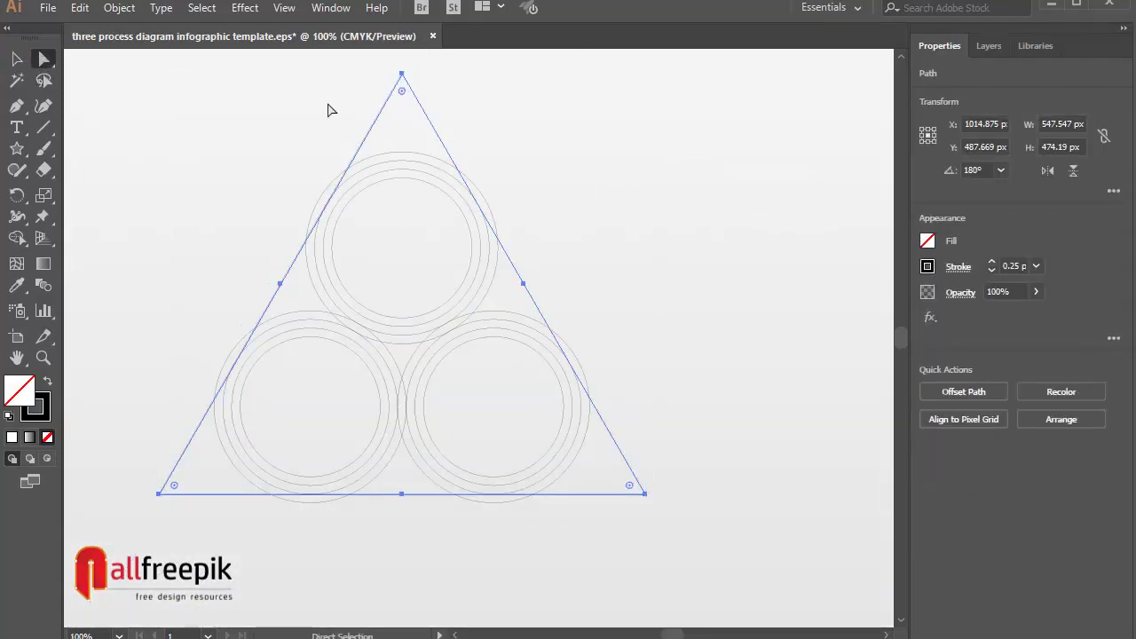
drag(403, 94, 409, 233)
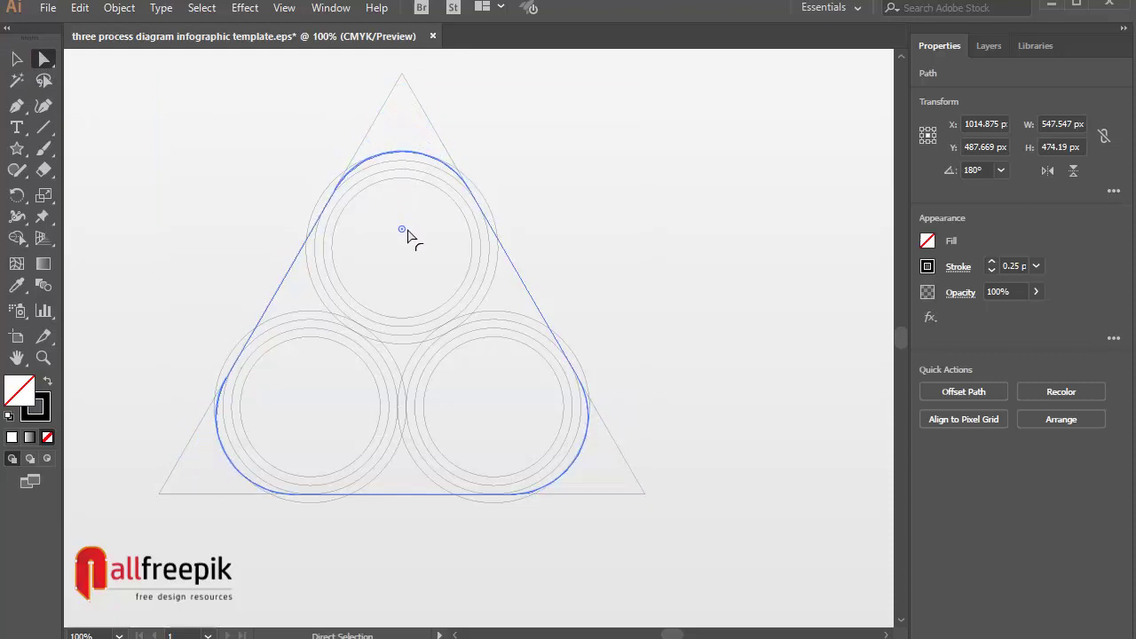
key(Delete)
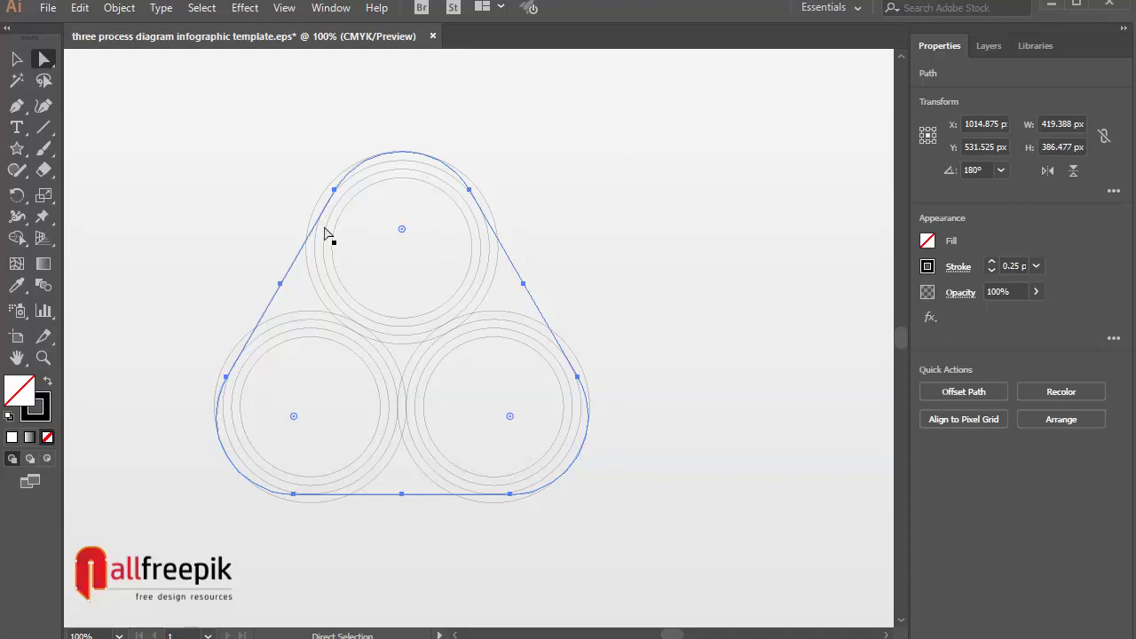
Refine the corner rounding until the shape is about 418.3 × 385.7 px and its top arc meets the upper outer ring.
drag(442, 138, 383, 265)
ctrl+alt+click(704, 168)
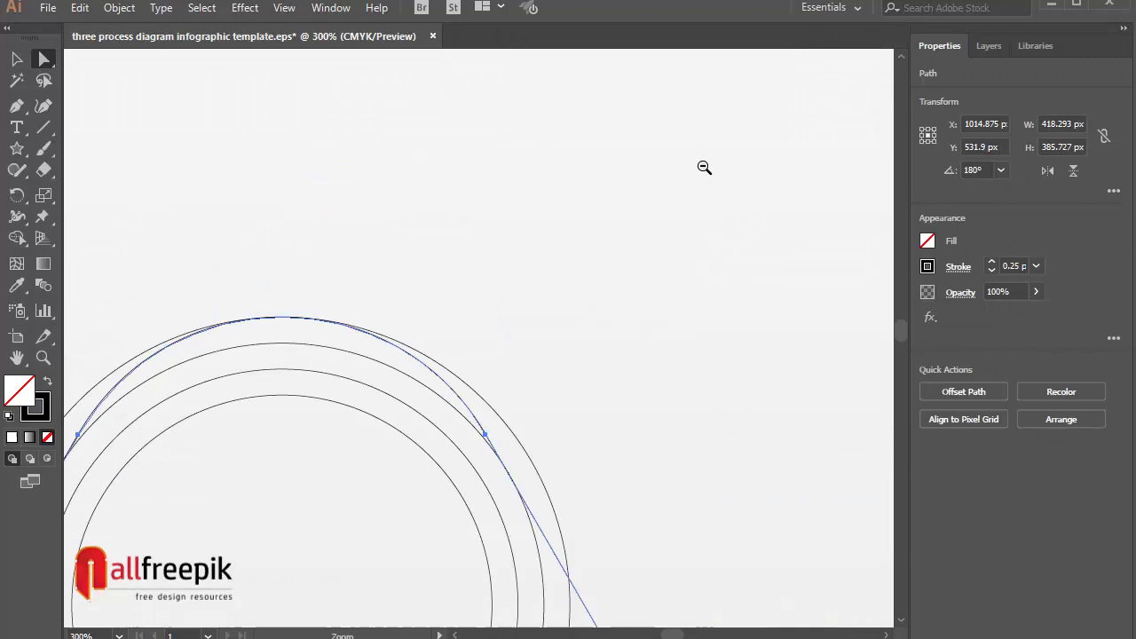
ctrl+alt+click(704, 168)
drag(441, 446, 697, 93)
ctrl+alt+click(630, 388)
Select the ring groups and rounded triangle together and remove the upper group's outer-ring slivers outside the triangle with Shape Builder.
key(v)
click(562, 140)
drag(563, 141, 172, 608)
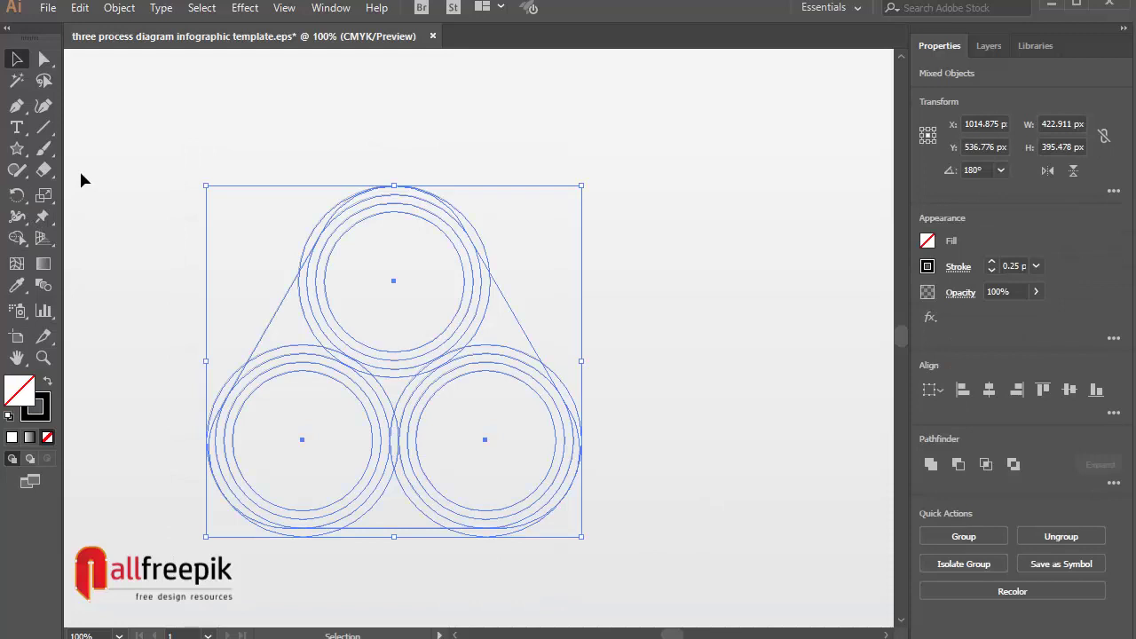
click(17, 238)
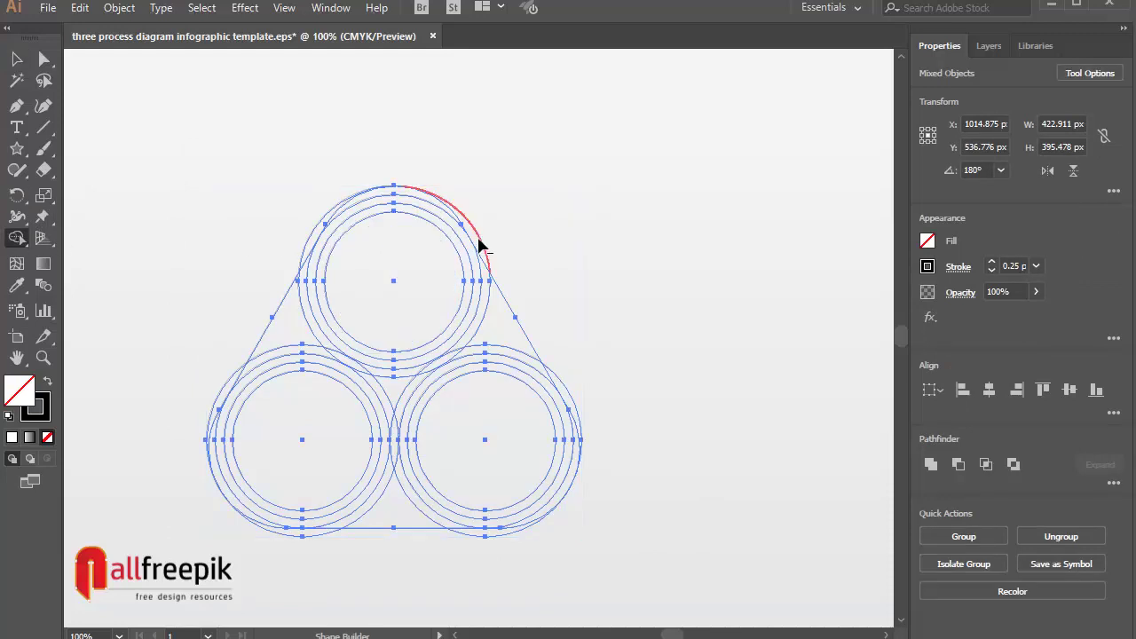
click(479, 245)
alt+click(307, 243)
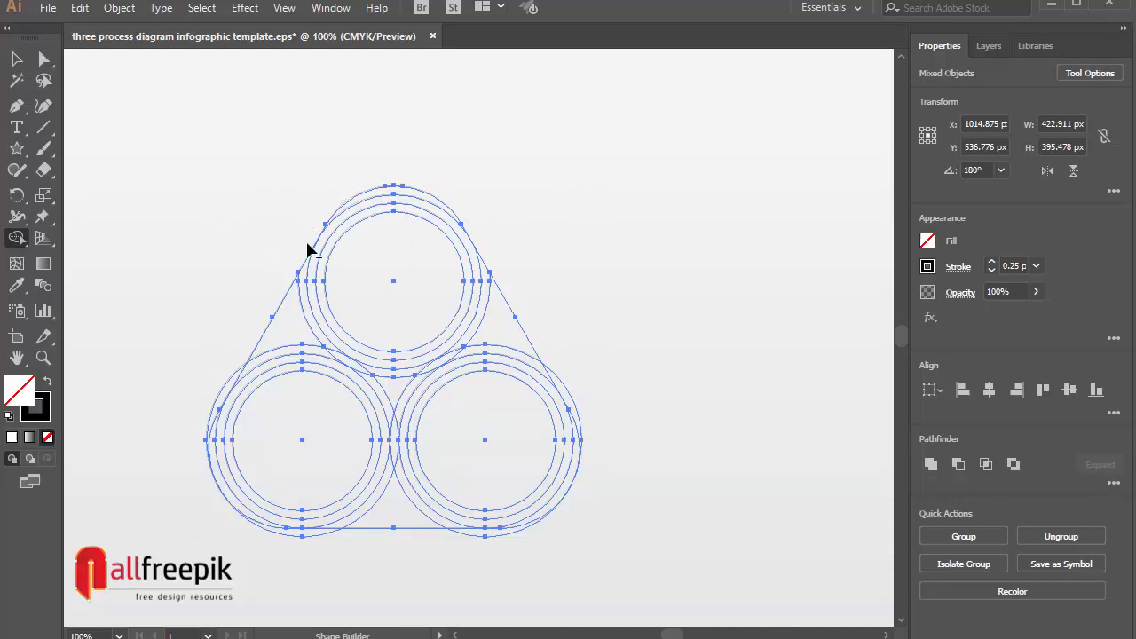
Remove the outer-ring slivers that extend beyond the rounded triangle around the lower right and lower left groups.
click(578, 400)
alt+click(574, 404)
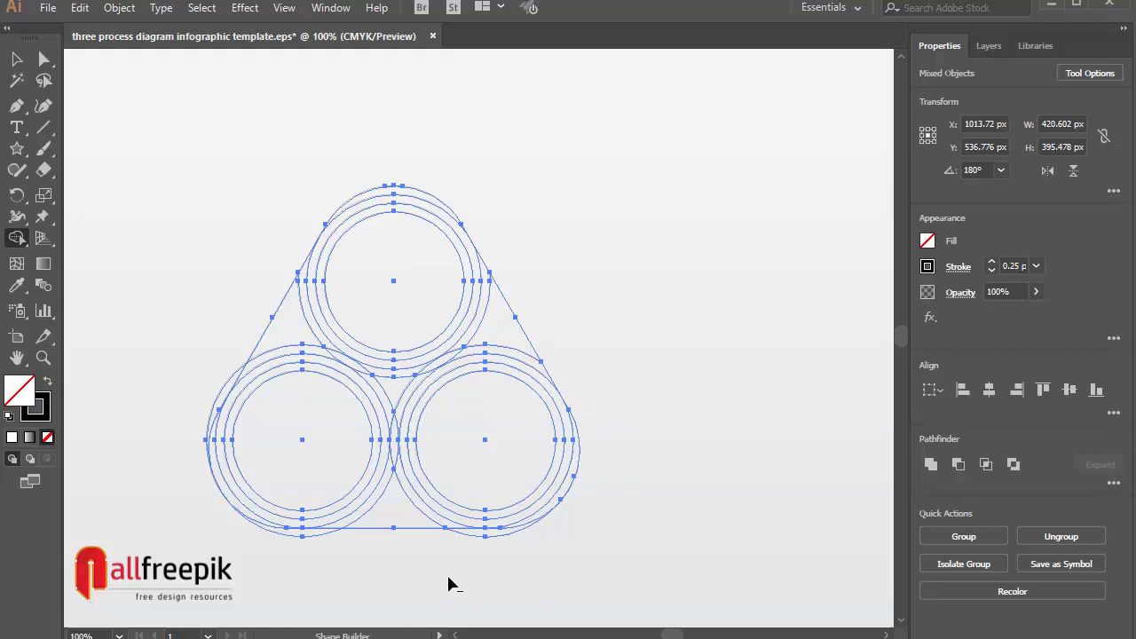
alt+click(306, 538)
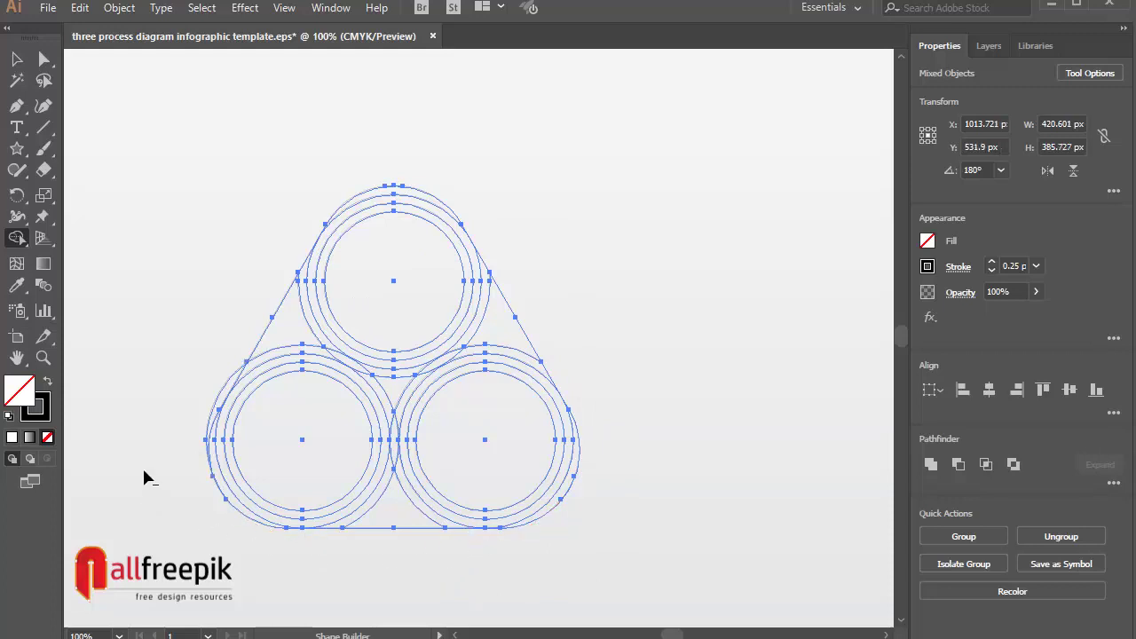
alt+click(223, 394)
Remove the leftover triangle corner pieces outside the second rings of the lower left and lower right groups.
key(z)
drag(619, 164, 242, 565)
alt+click(145, 337)
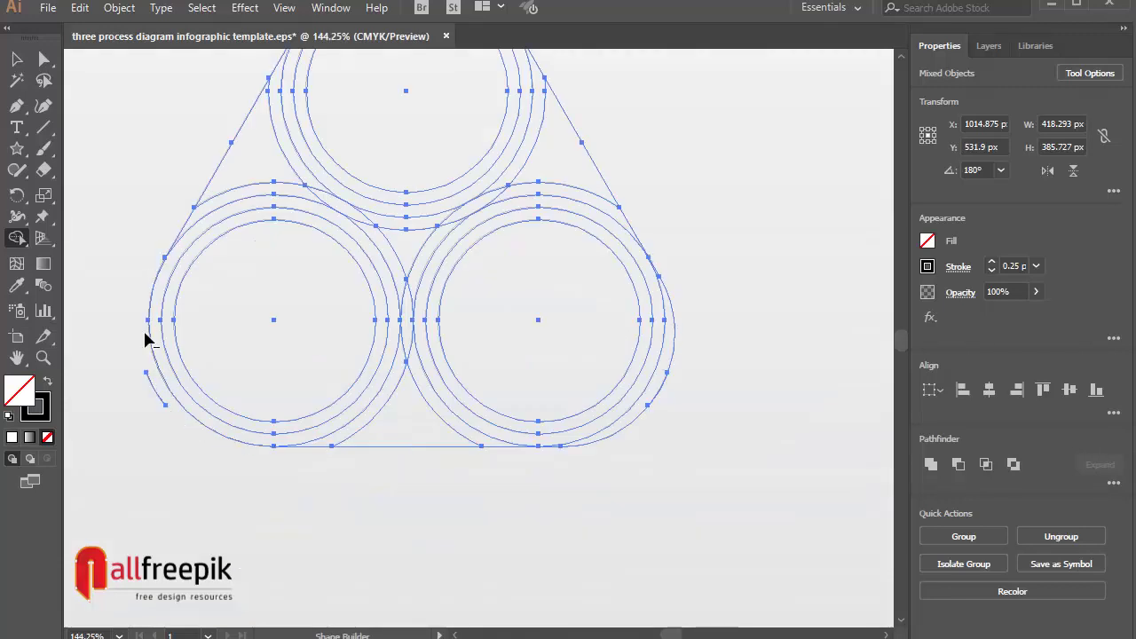
alt+click(159, 400)
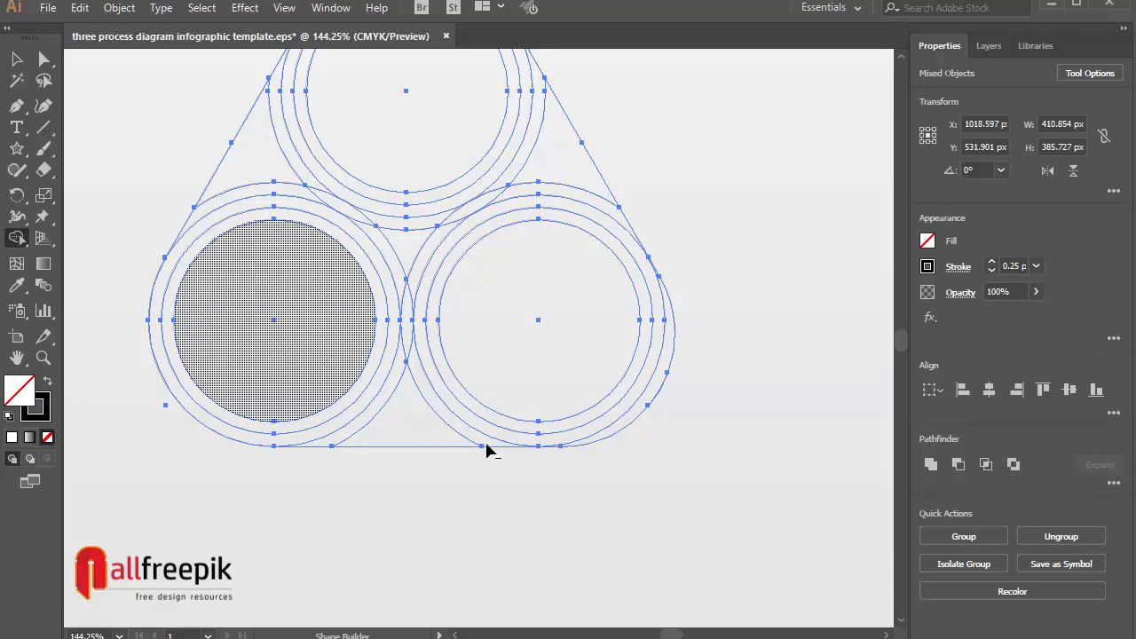
alt+click(635, 418)
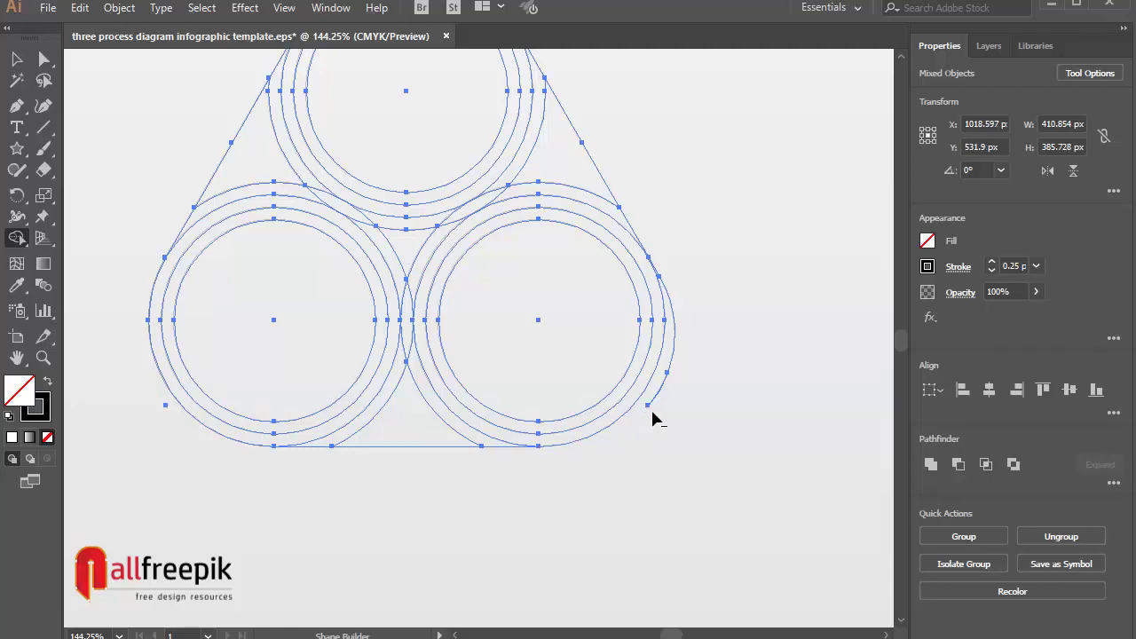
alt+click(674, 352)
Remove the leftover crescent and stray segments above the upper group's second ring, and clear the selection.
scroll(750, 314, up, 3)
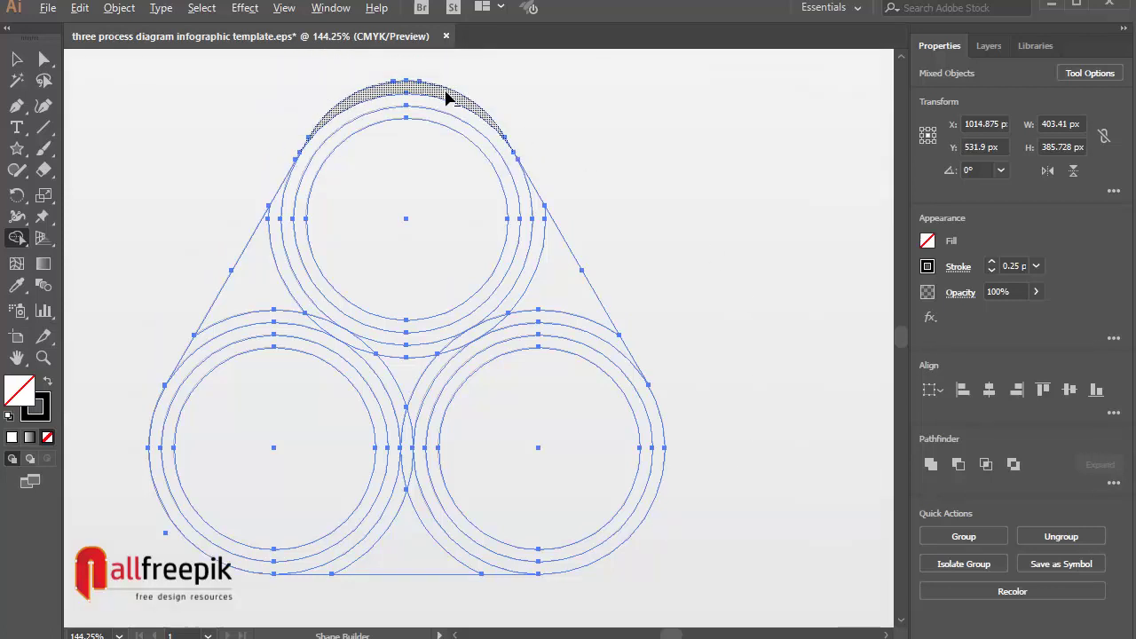
key(alt)
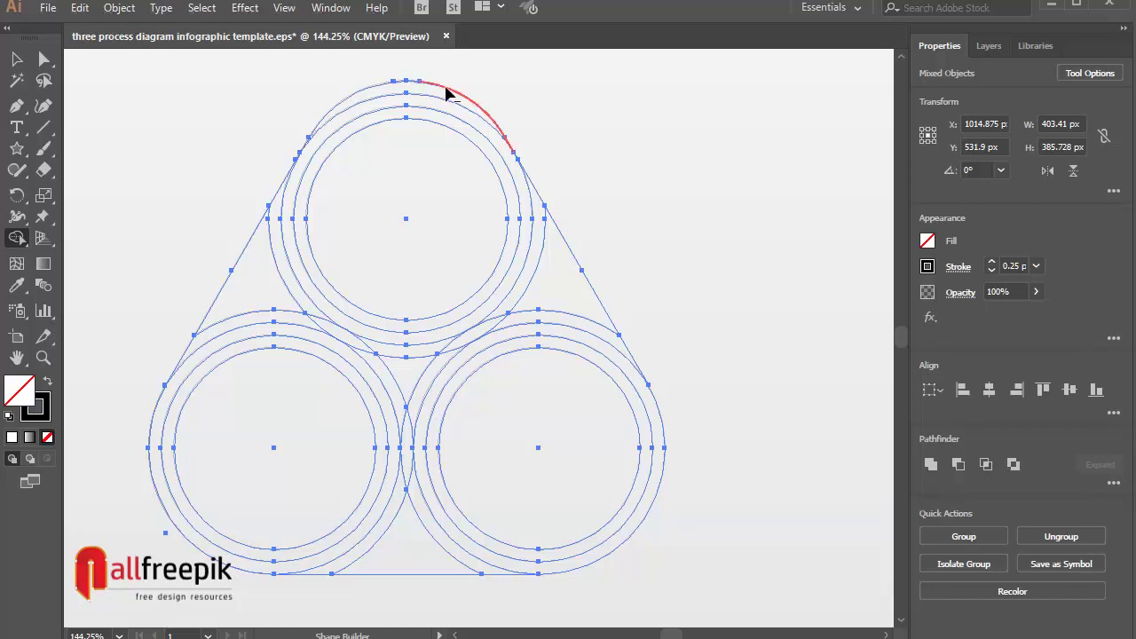
alt+click(446, 90)
alt+click(381, 89)
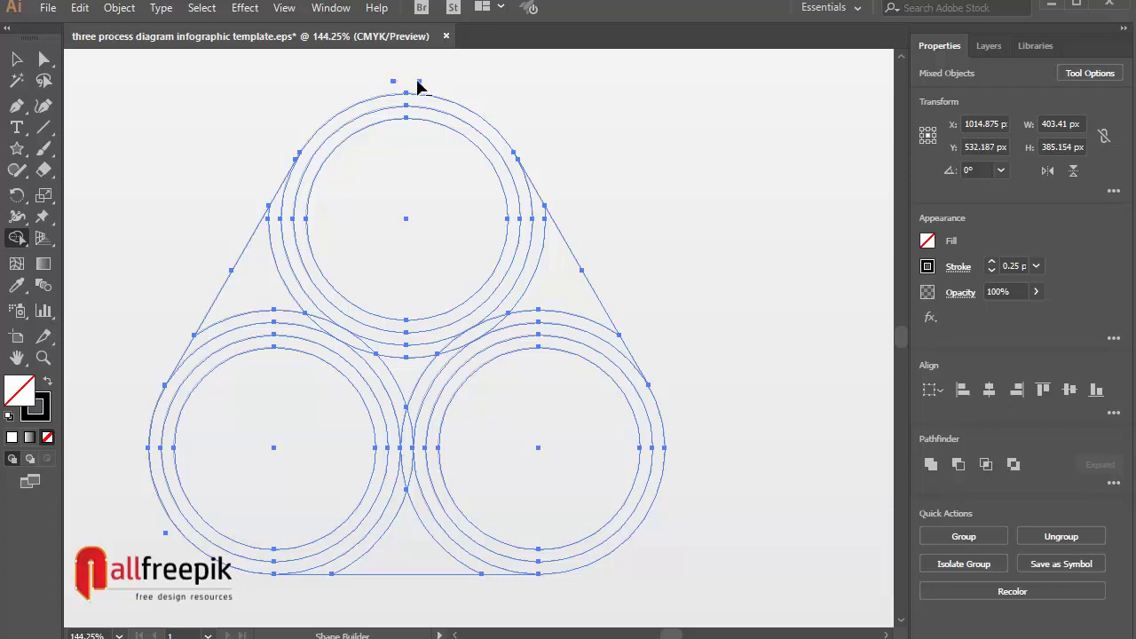
alt+click(401, 87)
alt+click(419, 81)
click(19, 60)
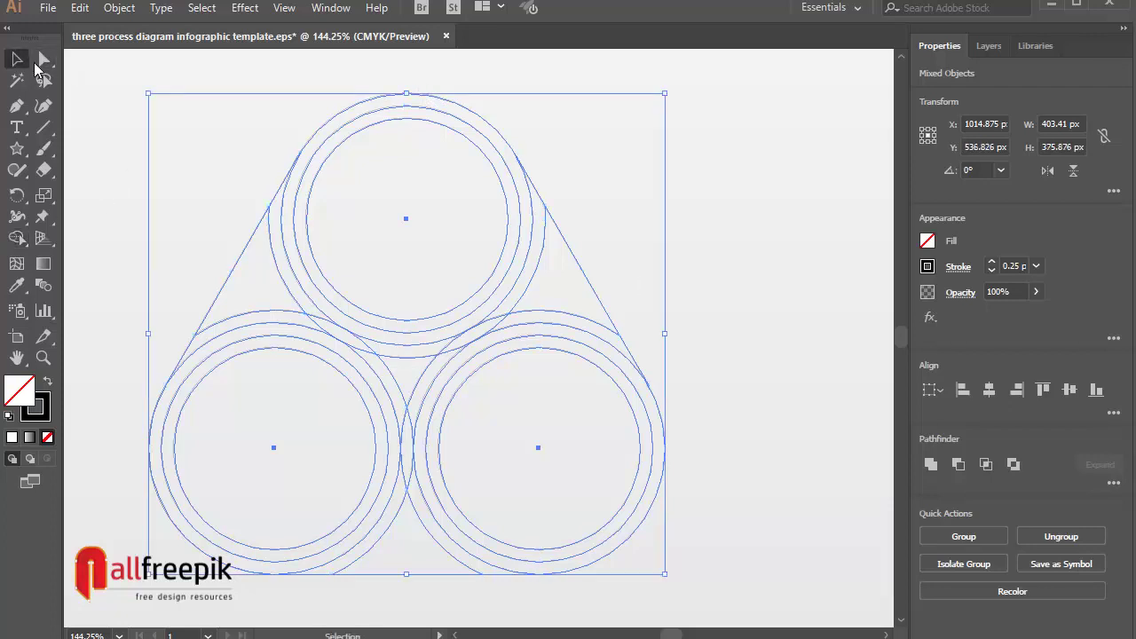
click(115, 93)
Ungroup the trimmed artwork once to release its top-level pieces.
key(space)
drag(461, 360, 461, 320)
scroll(461, 319, down, 1)
click(391, 318)
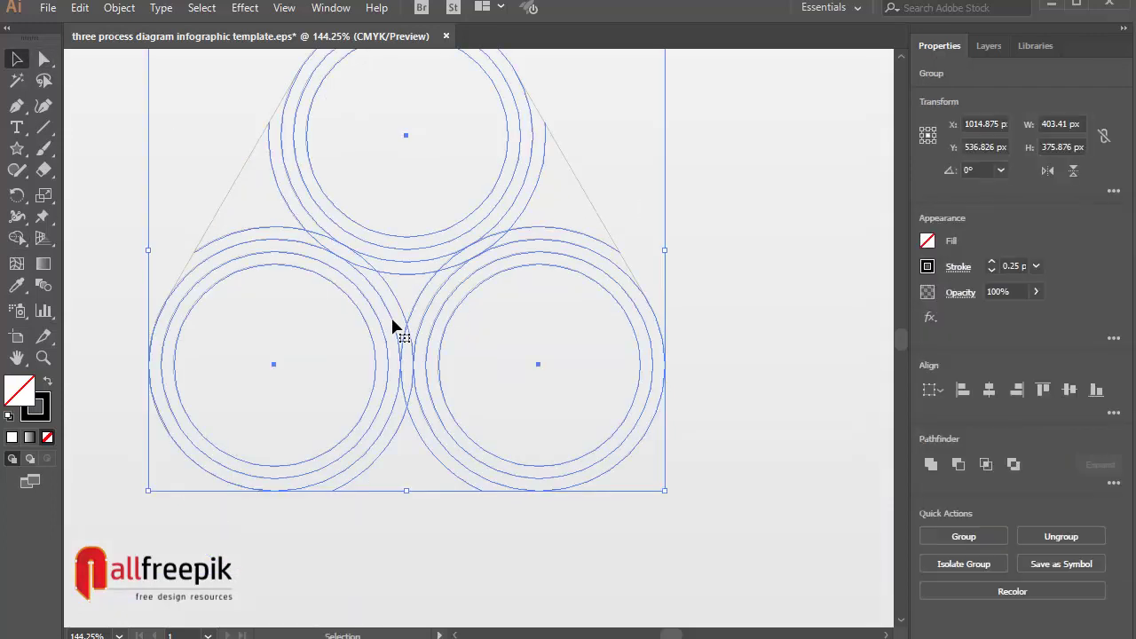
right_click(389, 315)
click(450, 467)
click(748, 366)
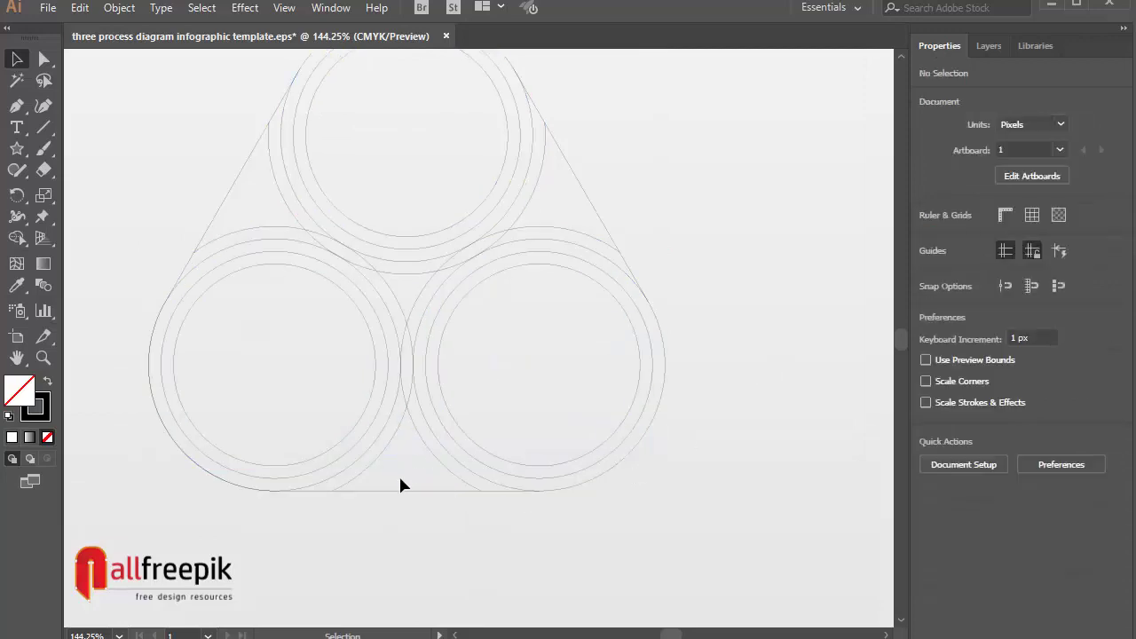
Ungroup the lower pair of ring groups and the lower left ring group inside it.
click(347, 487)
right_click(347, 487)
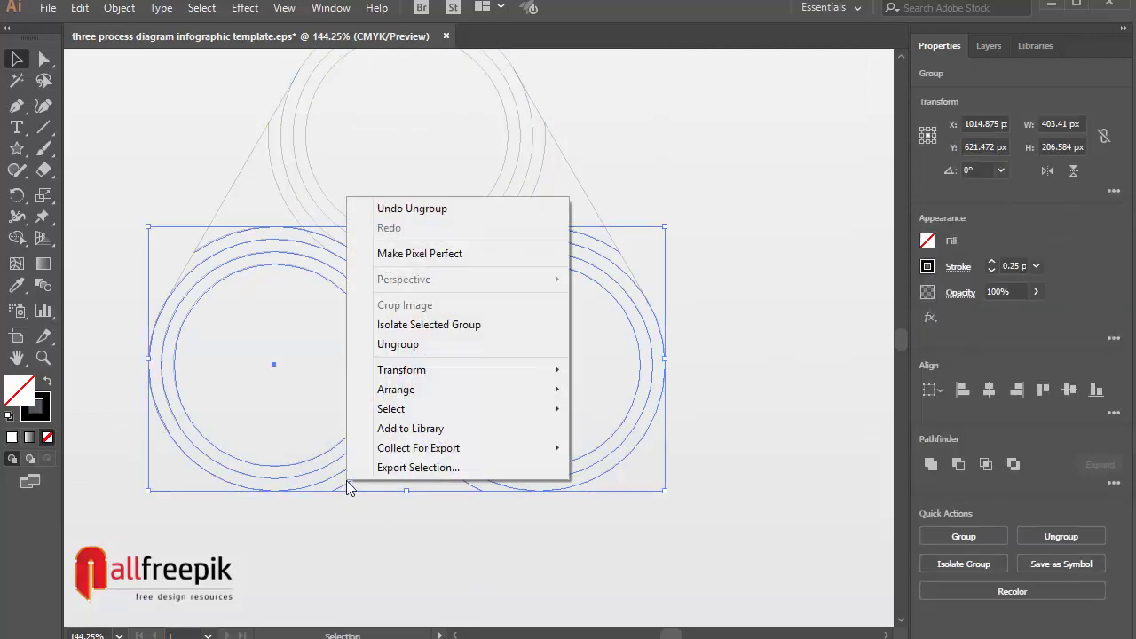
click(381, 344)
click(402, 511)
click(370, 476)
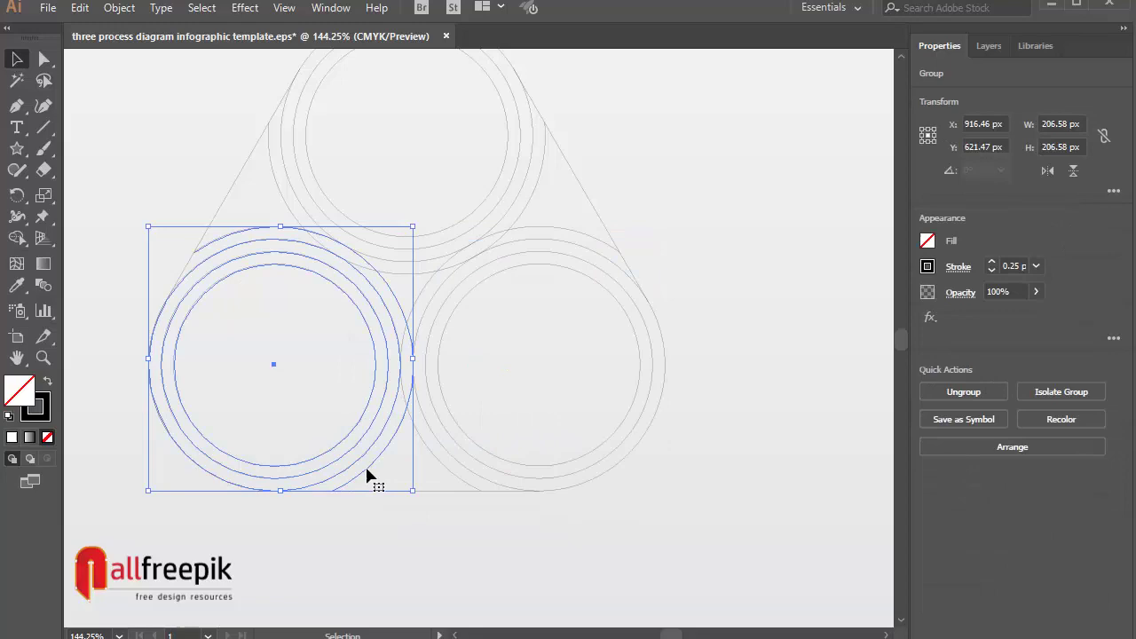
right_click(372, 471)
click(437, 322)
With all shapes selected, use Shape Builder to separate the bottom gap between the lower groups and the lower left group's second ring band.
drag(123, 135, 671, 504)
click(17, 238)
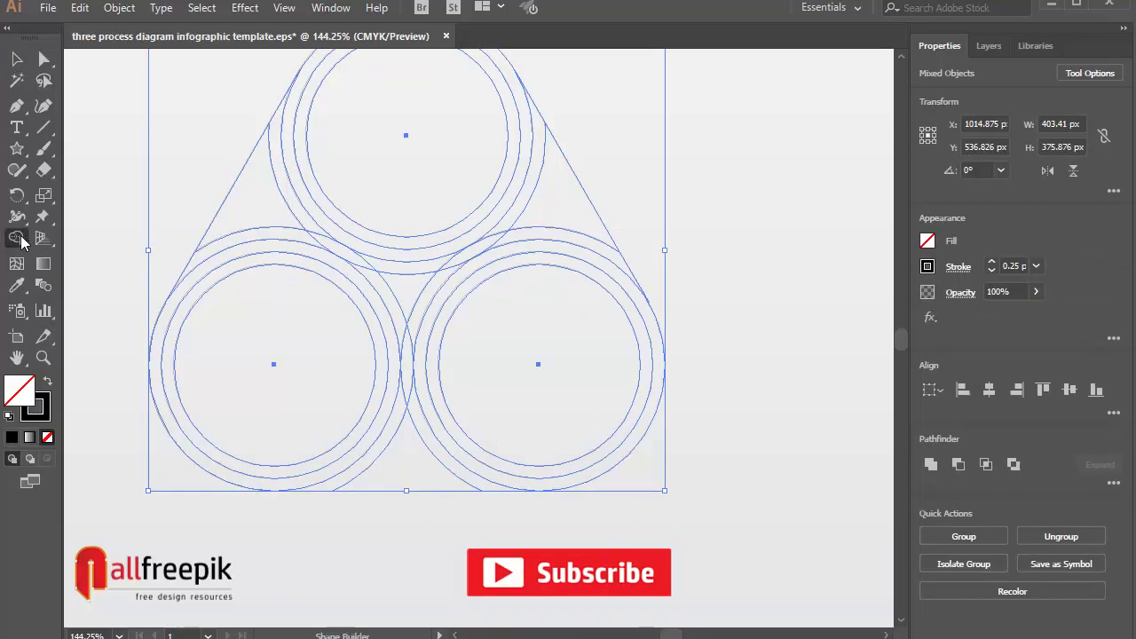
click(410, 482)
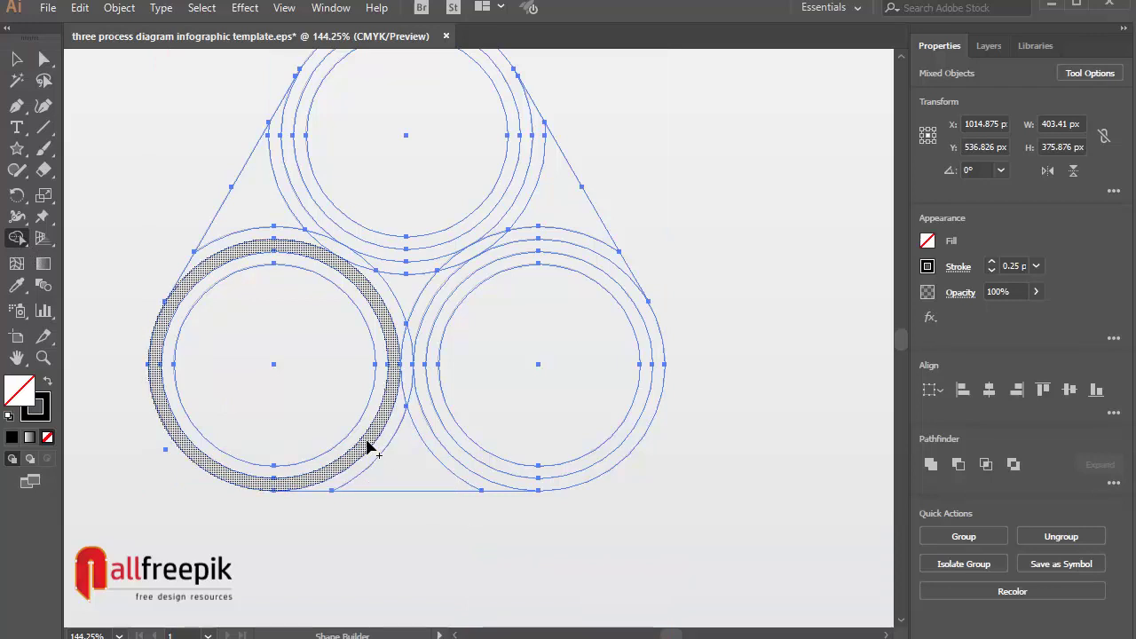
click(369, 449)
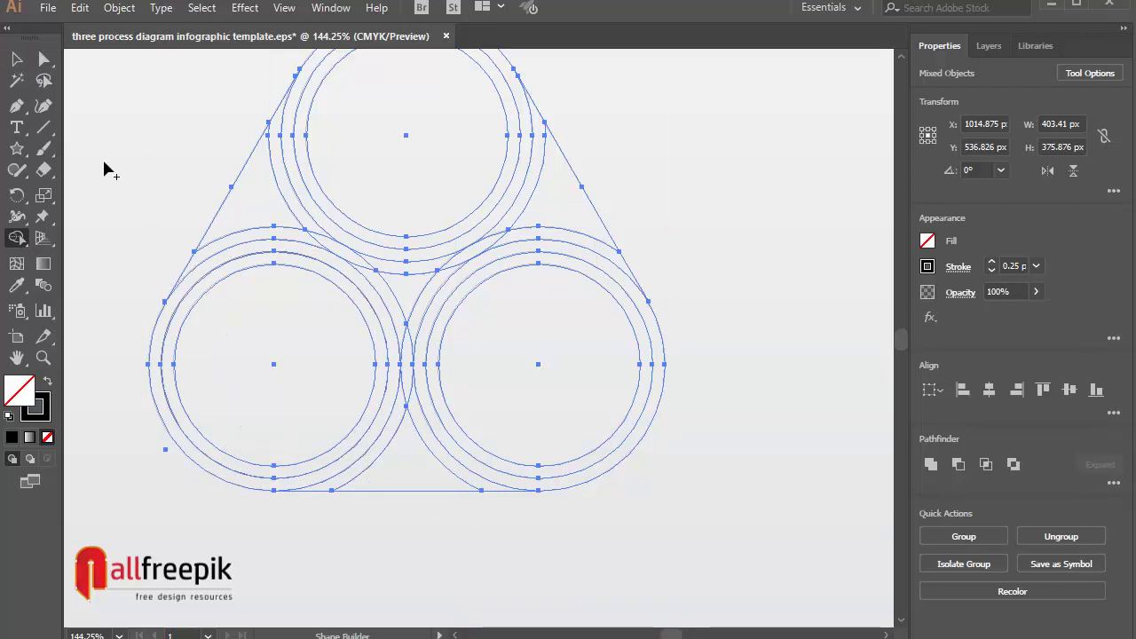
Select the bottom gap, its adjoining sliver and the lower left ring band together and give them a black fill without stroke.
click(44, 59)
click(362, 546)
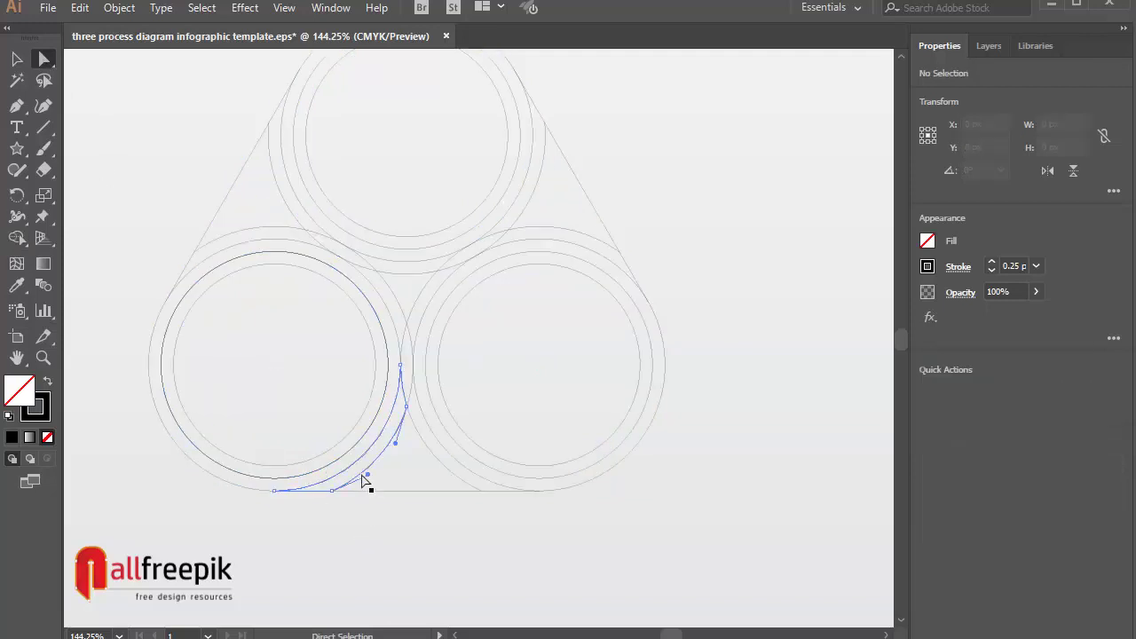
click(364, 477)
shift+click(406, 490)
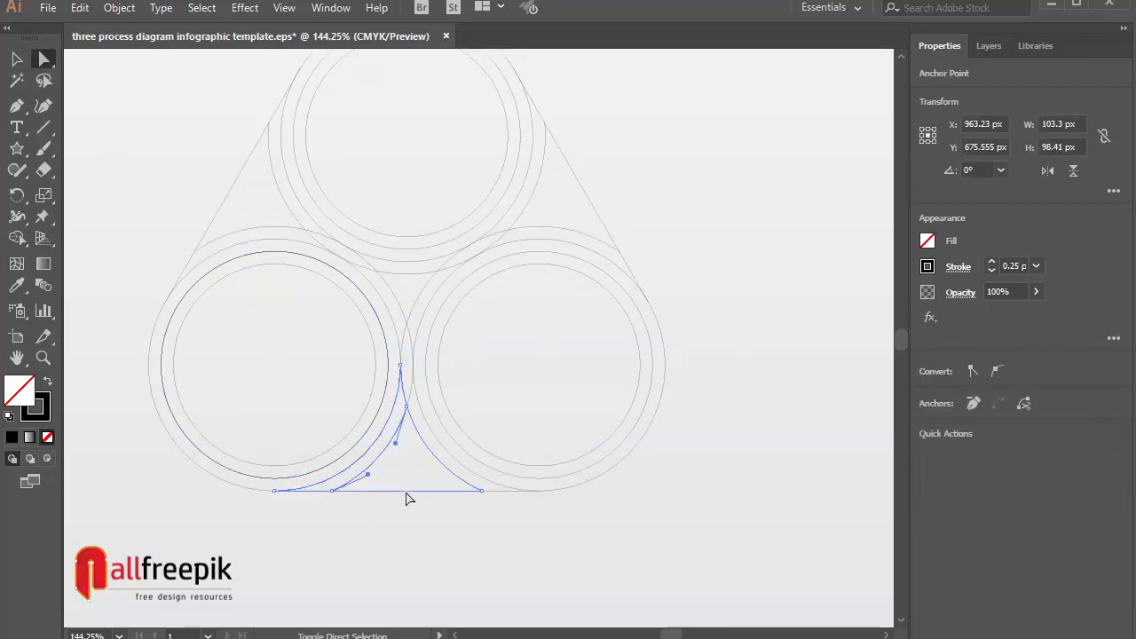
shift+click(245, 491)
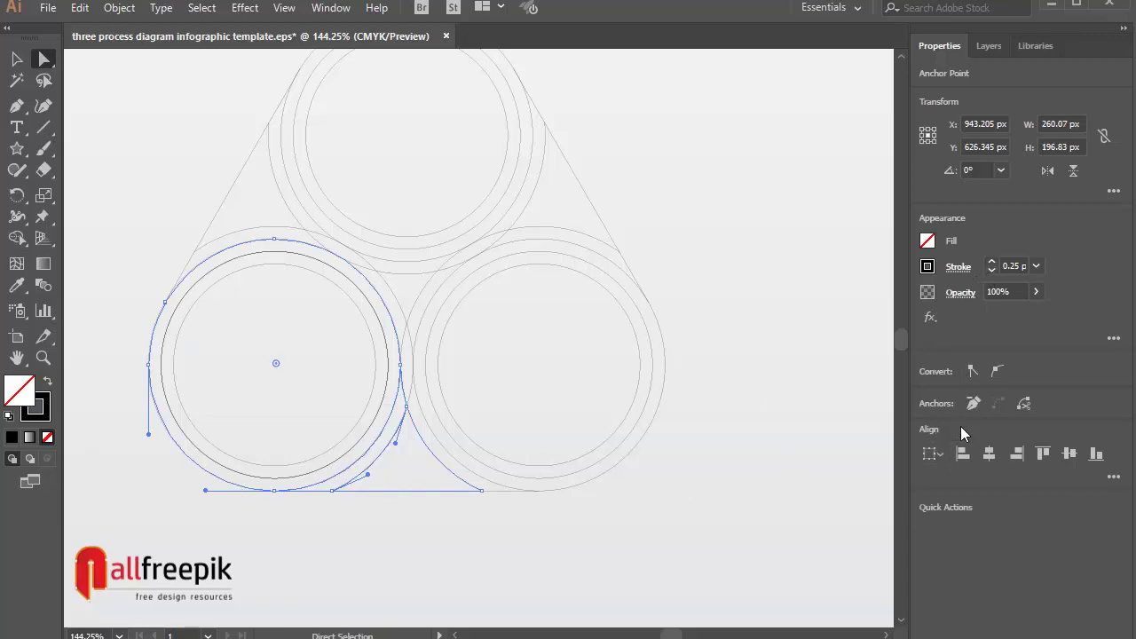
click(46, 383)
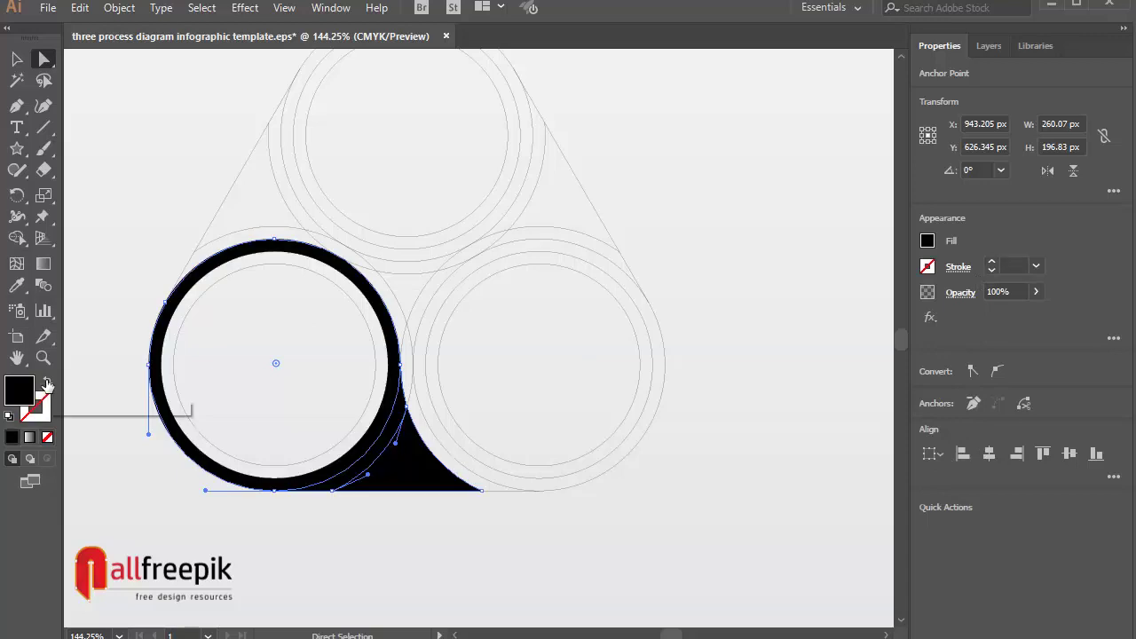
click(795, 277)
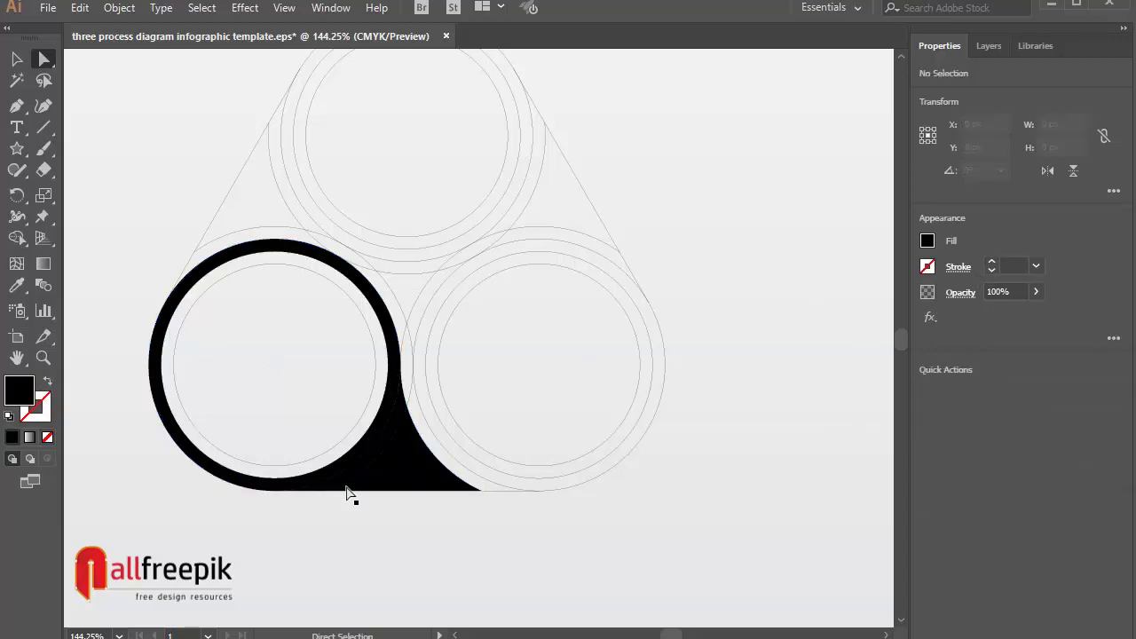
Copy the solid black appearance from the filled ring shape onto the lower left group's innermost circle.
click(363, 313)
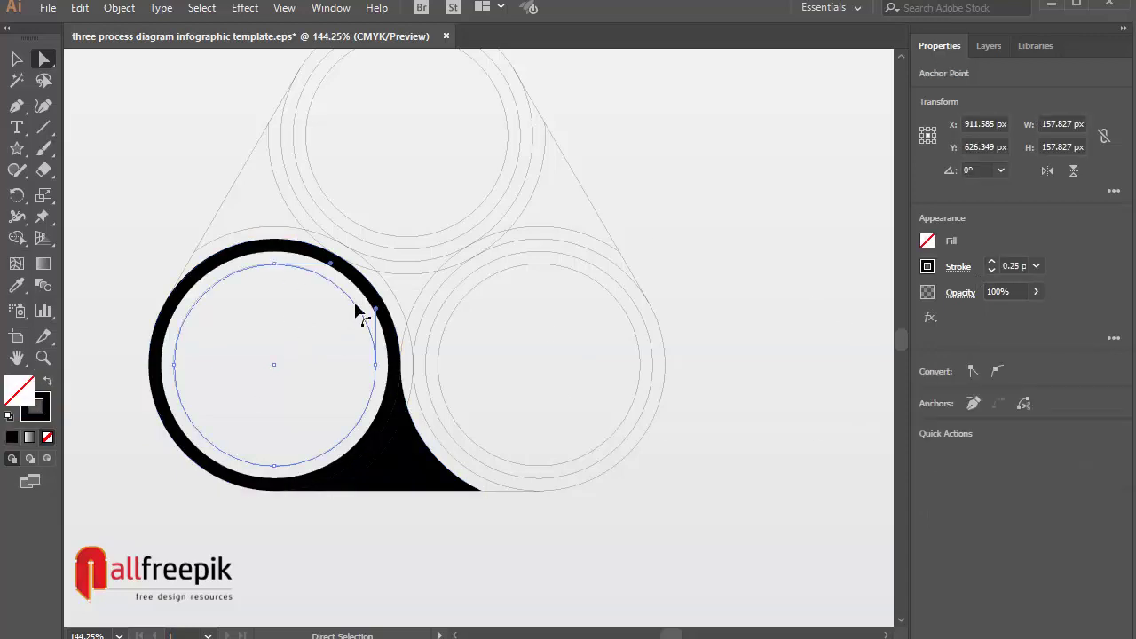
click(16, 285)
click(394, 463)
click(394, 463)
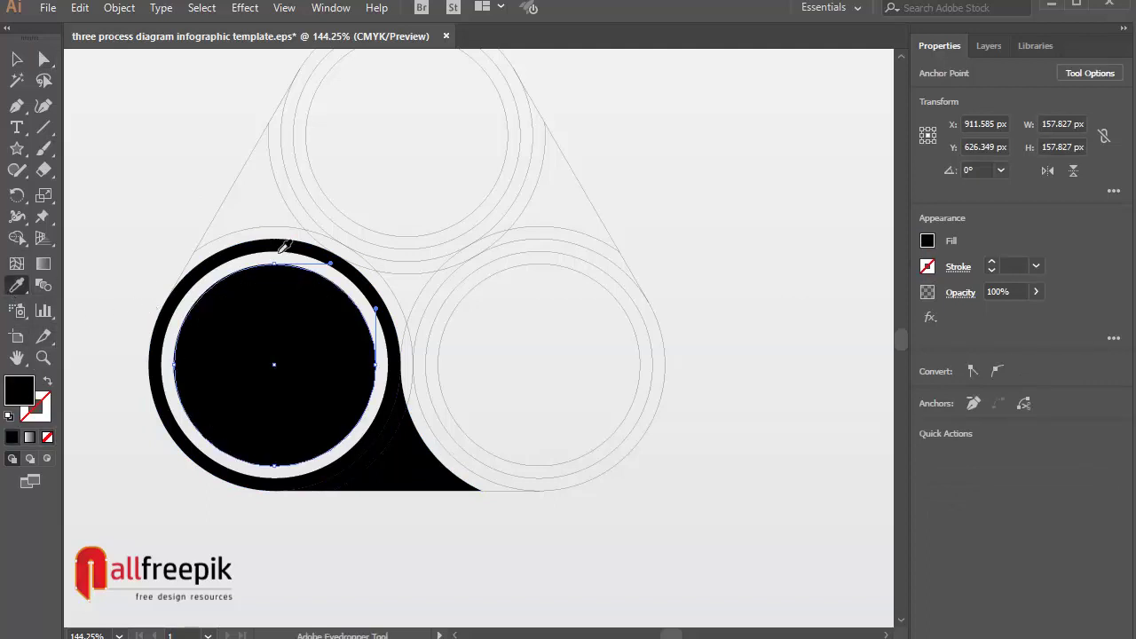
click(44, 60)
click(660, 284)
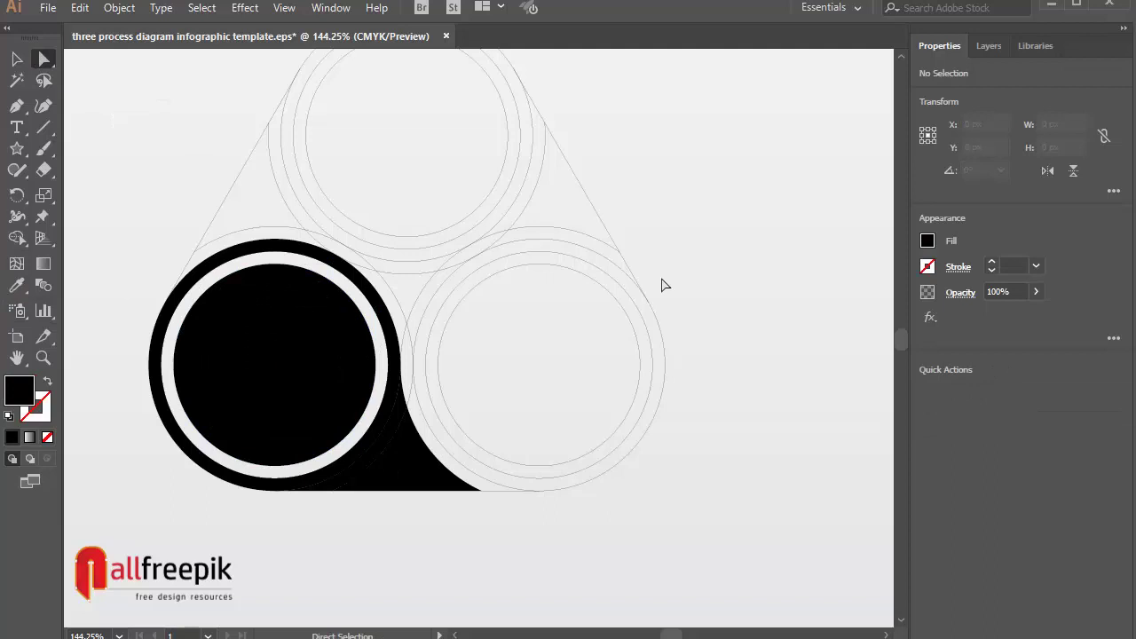
Select all artwork and use Shape Builder to define both side gaps, the upper group's outer band and the lower right group's second ring band.
scroll(860, 334, up, 1)
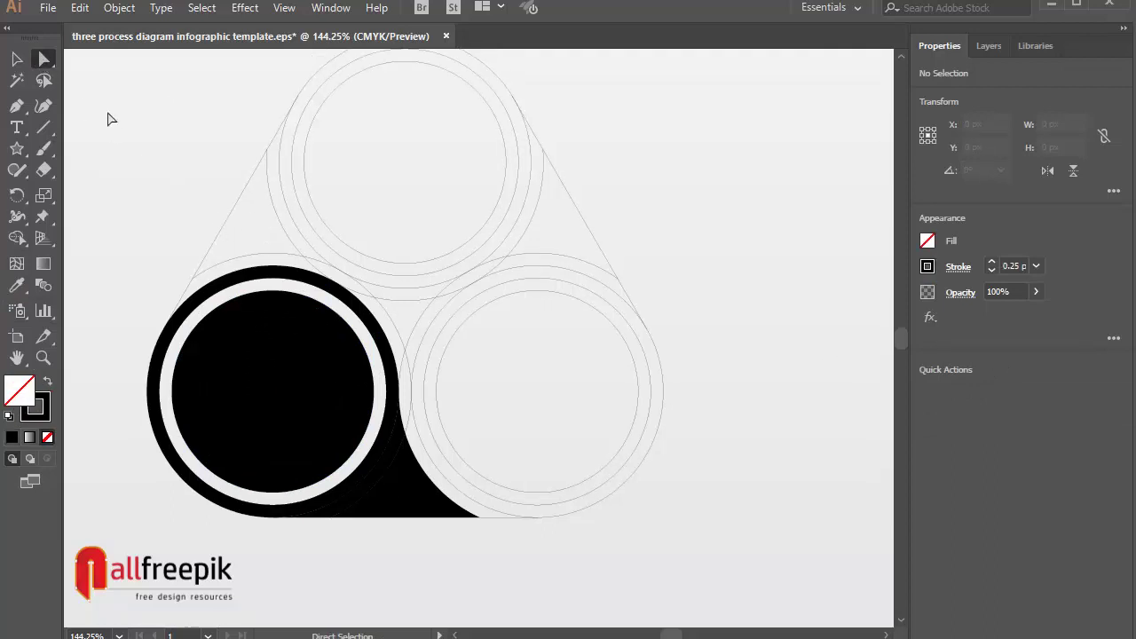
key(ctrl+a)
scroll(236, 215, up, 2)
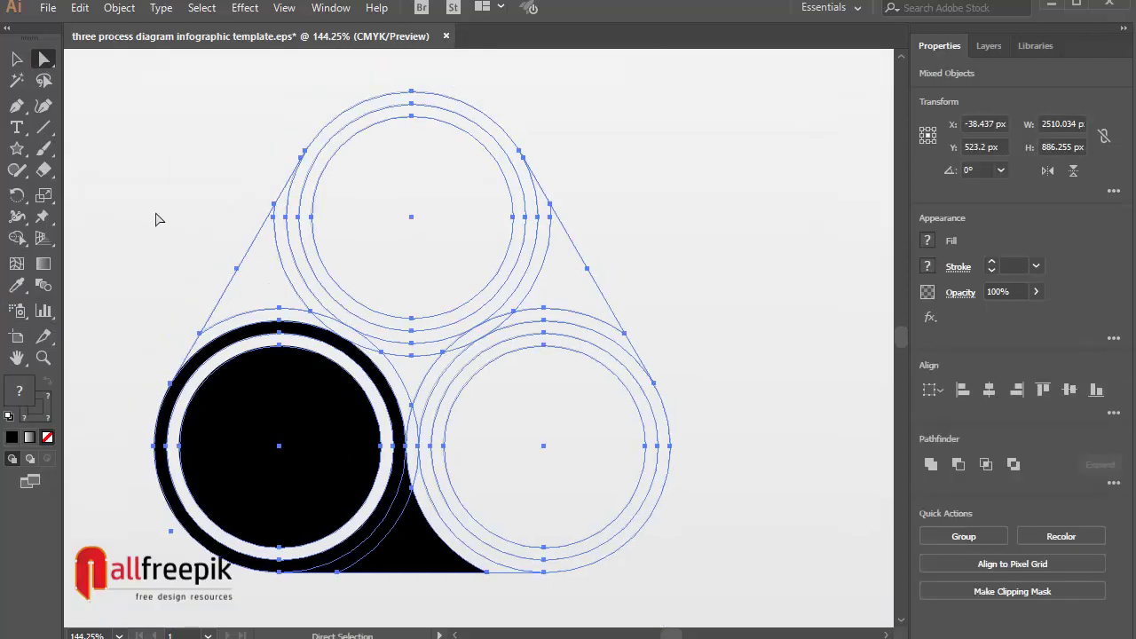
click(16, 238)
click(266, 280)
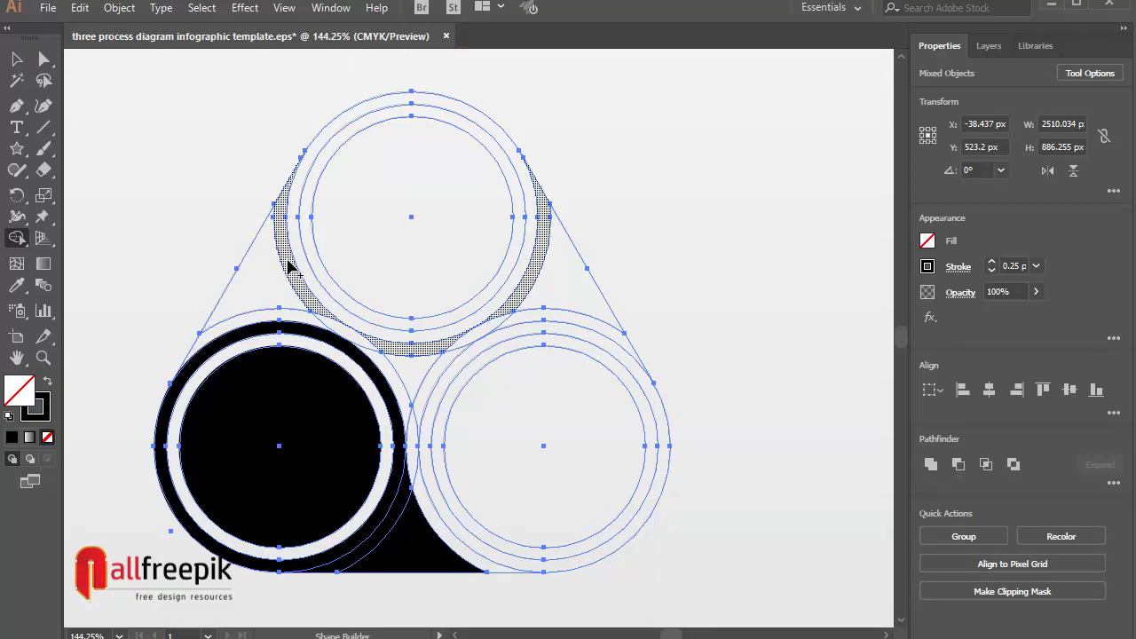
click(289, 267)
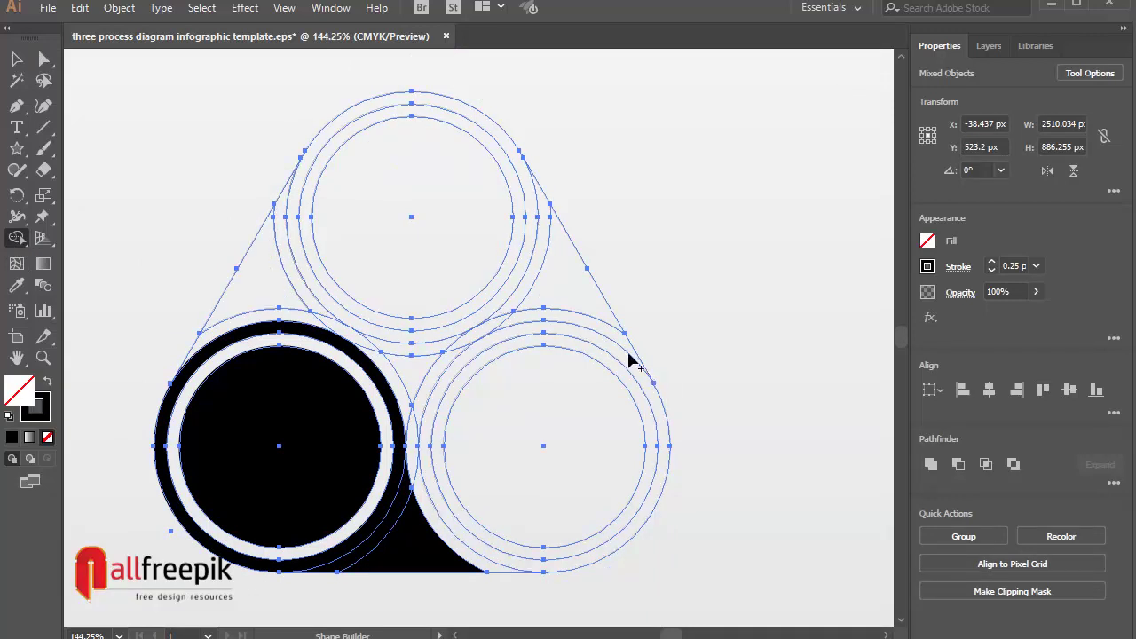
click(586, 297)
click(602, 337)
Select the right gap, the lower right group's outer band and its second circle, and copy the filled bottom shape's black, strokeless appearance onto them.
key(a)
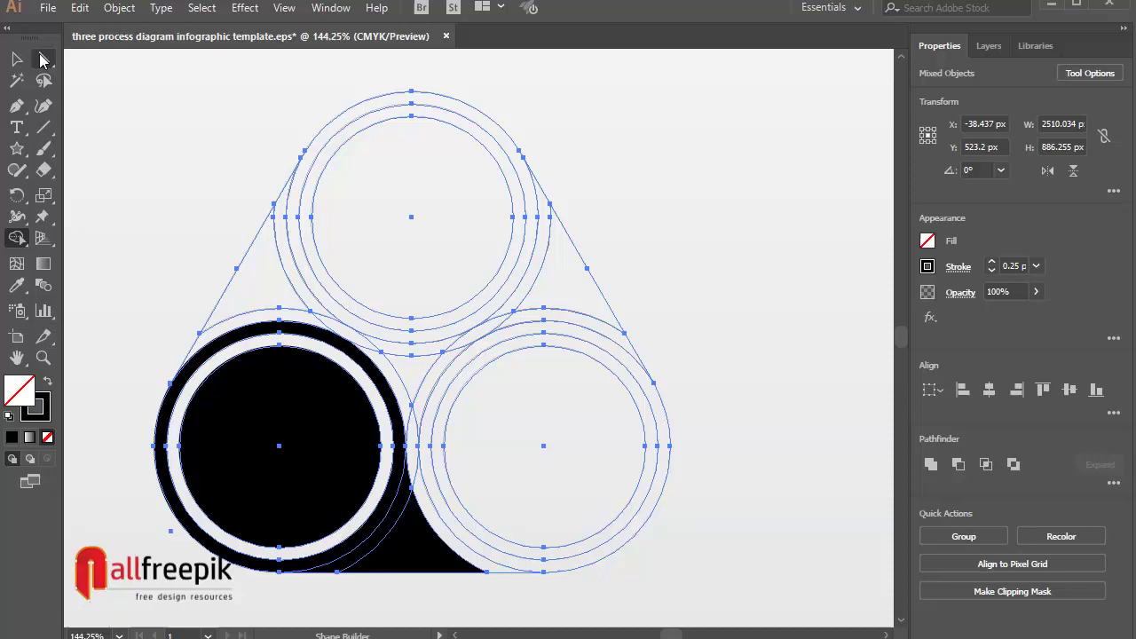
click(588, 224)
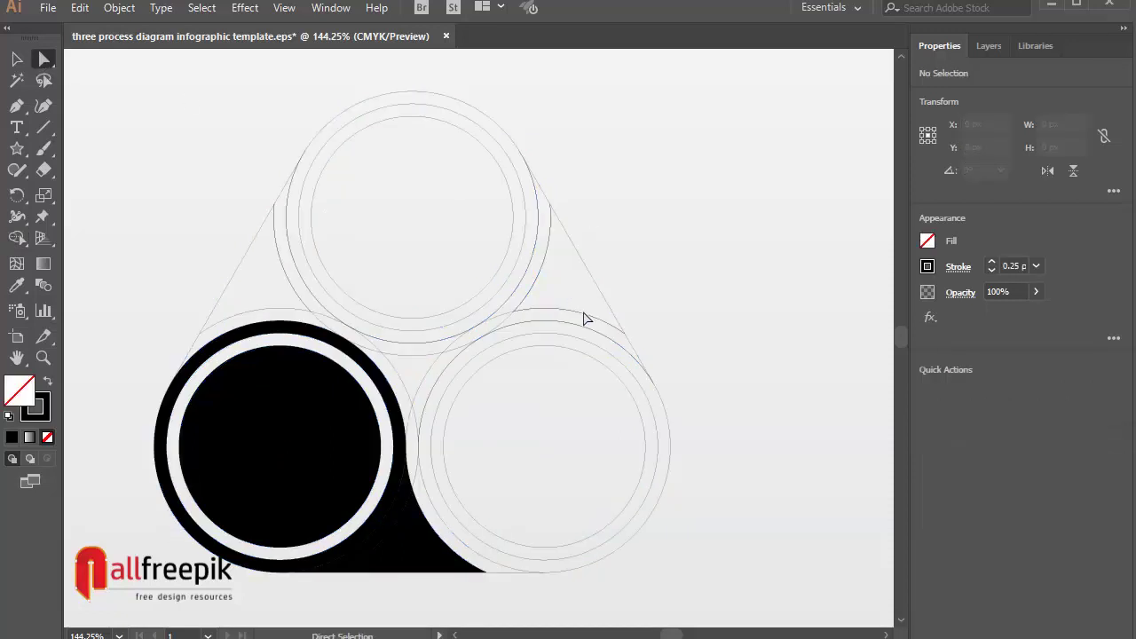
click(621, 334)
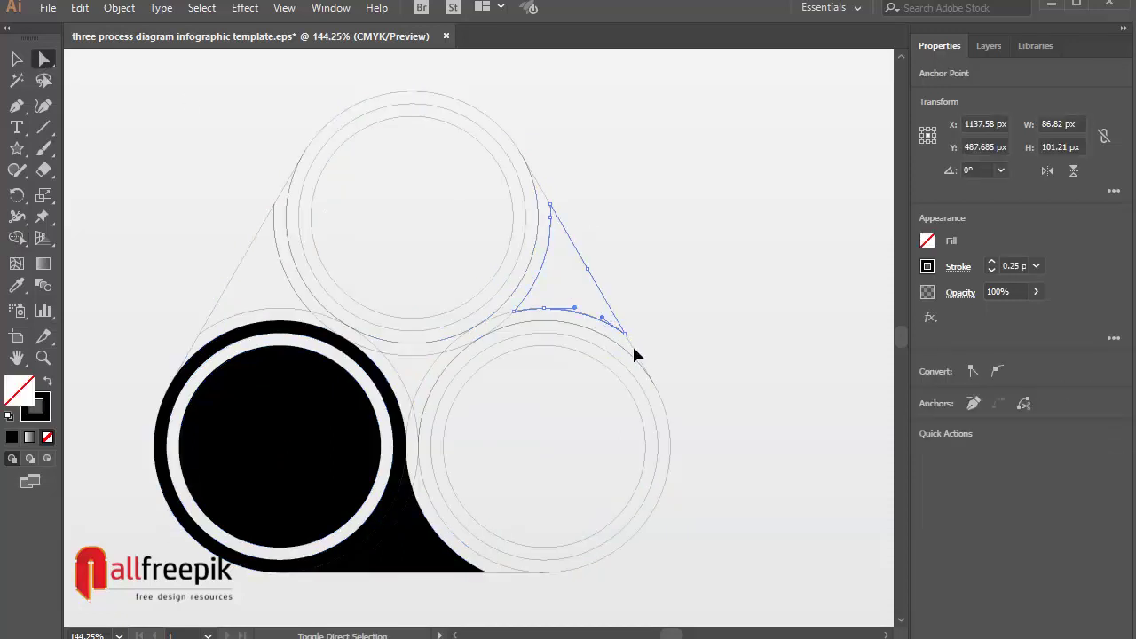
shift+click(633, 349)
shift+click(664, 406)
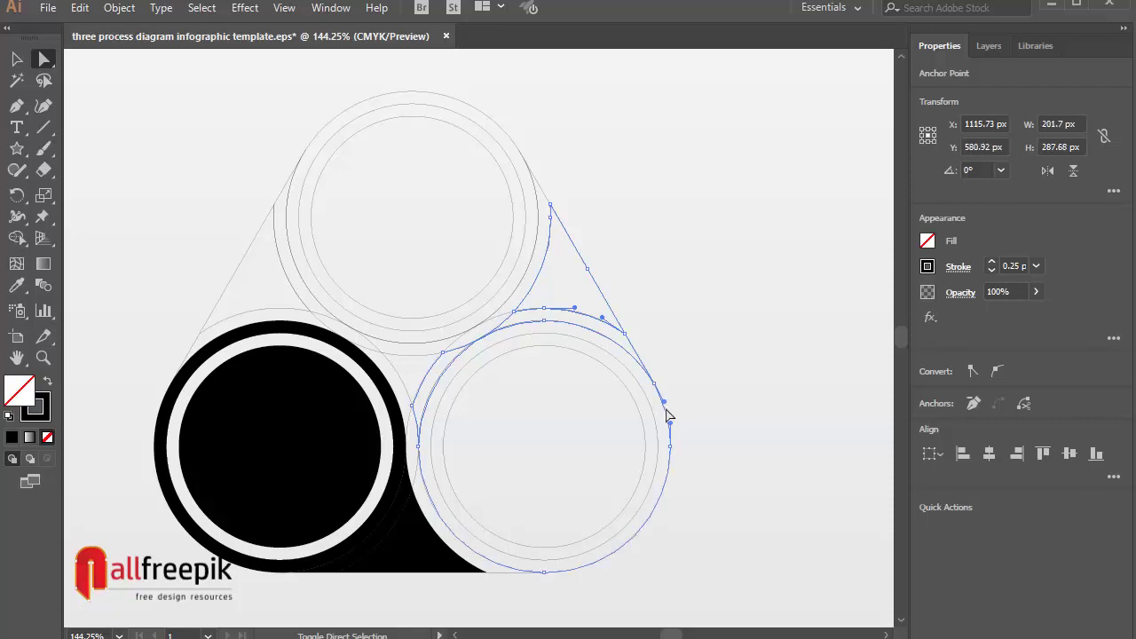
click(19, 289)
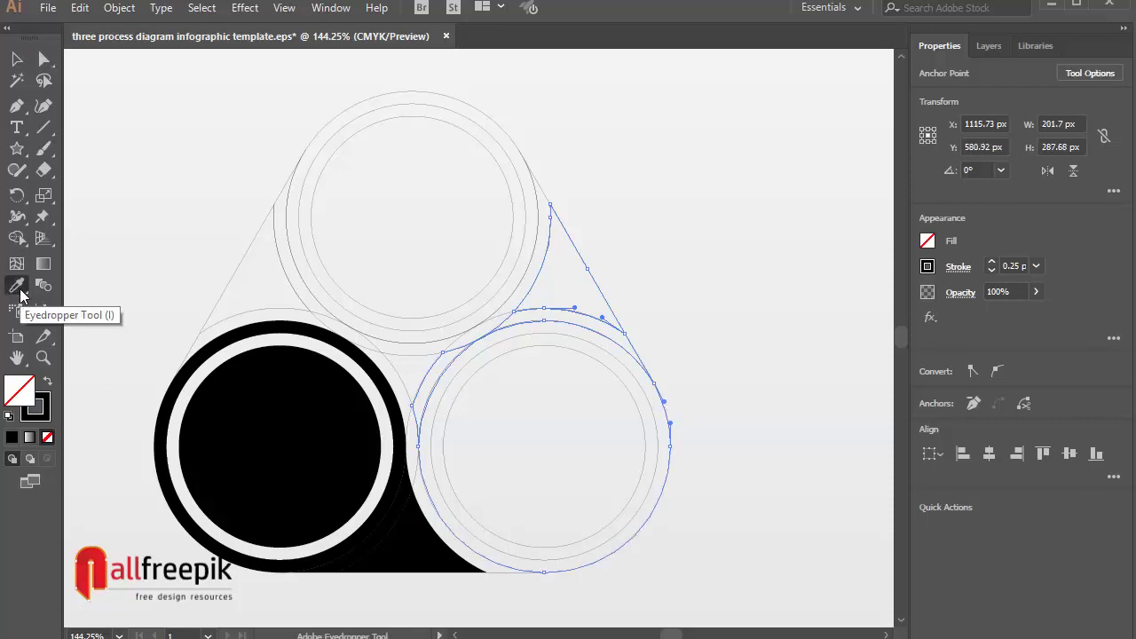
click(414, 548)
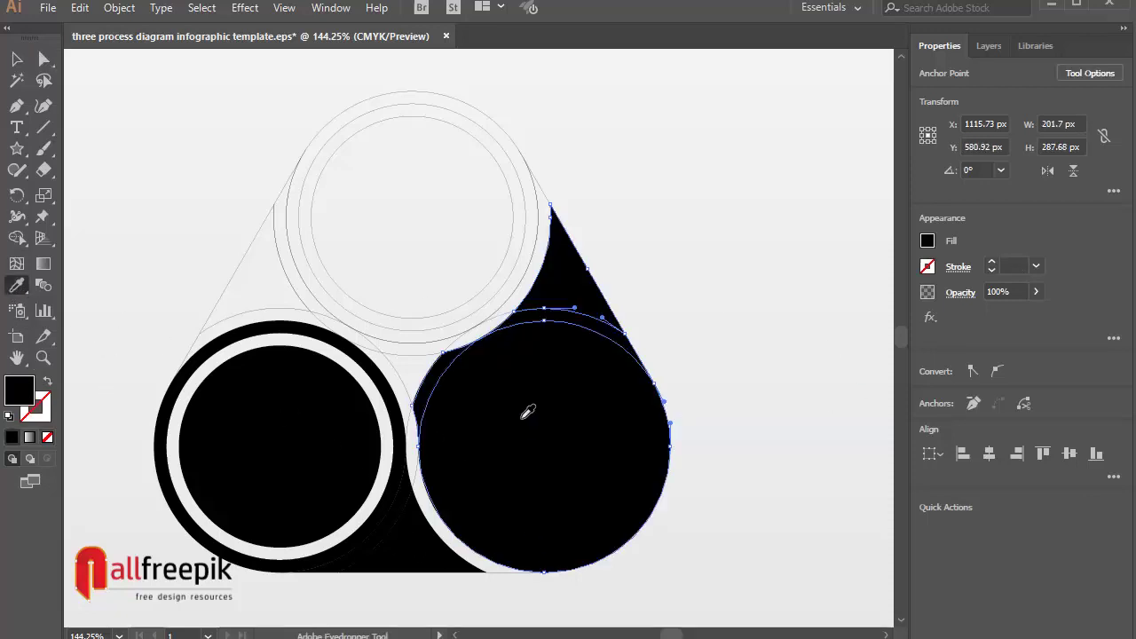
click(44, 62)
click(690, 312)
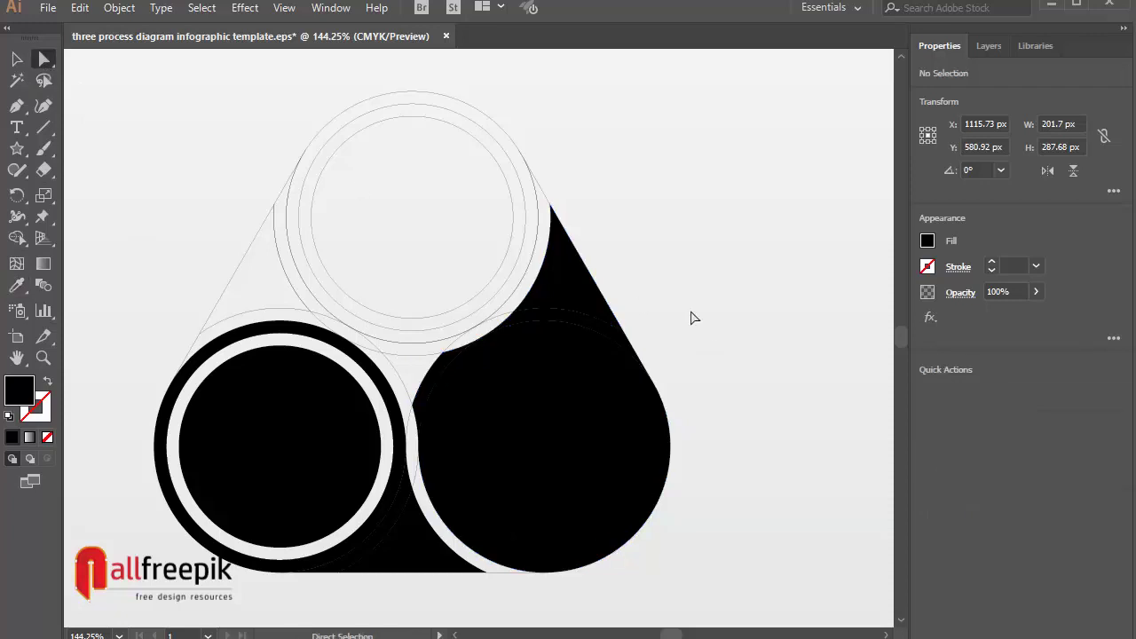
Erase the part of the lower right group's outer band that protrudes around its upper-left side, keeping the piece beside the right gap.
drag(648, 162, 363, 488)
click(351, 421)
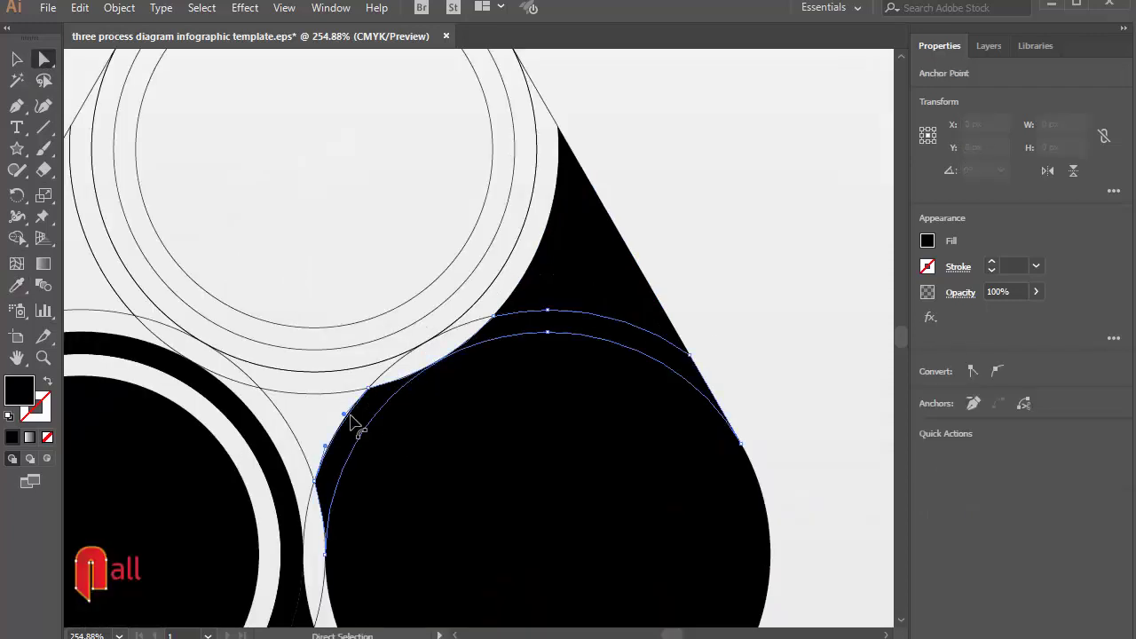
click(43, 170)
mouse_move(380, 363)
mouse_down()
mouse_move(341, 416)
mouse_move(320, 484)
mouse_up()
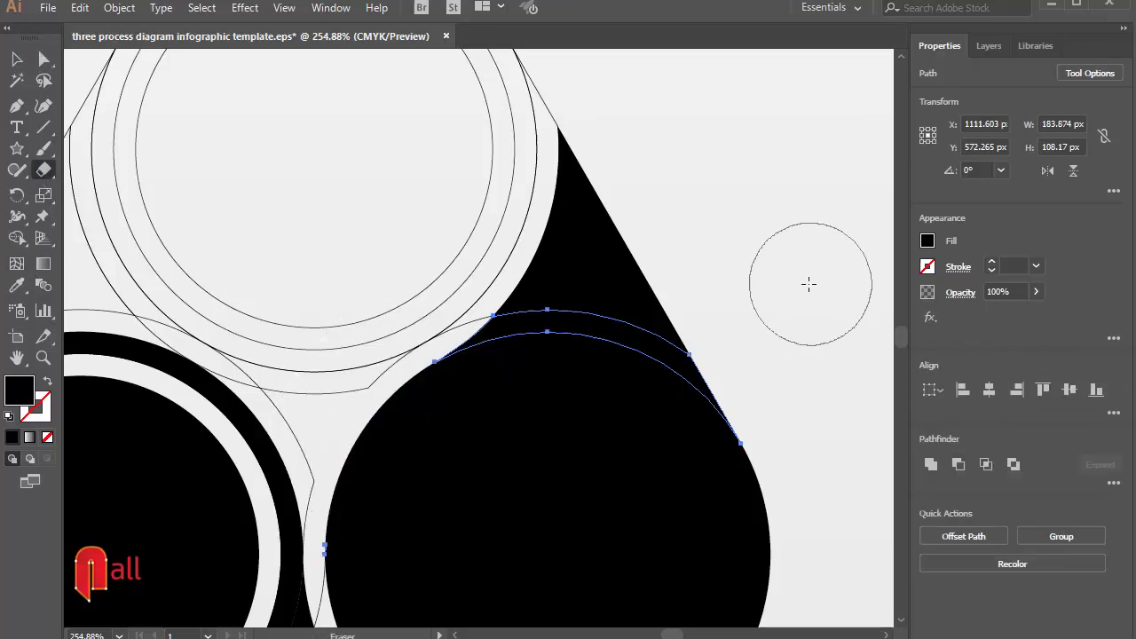
drag(332, 525, 377, 530)
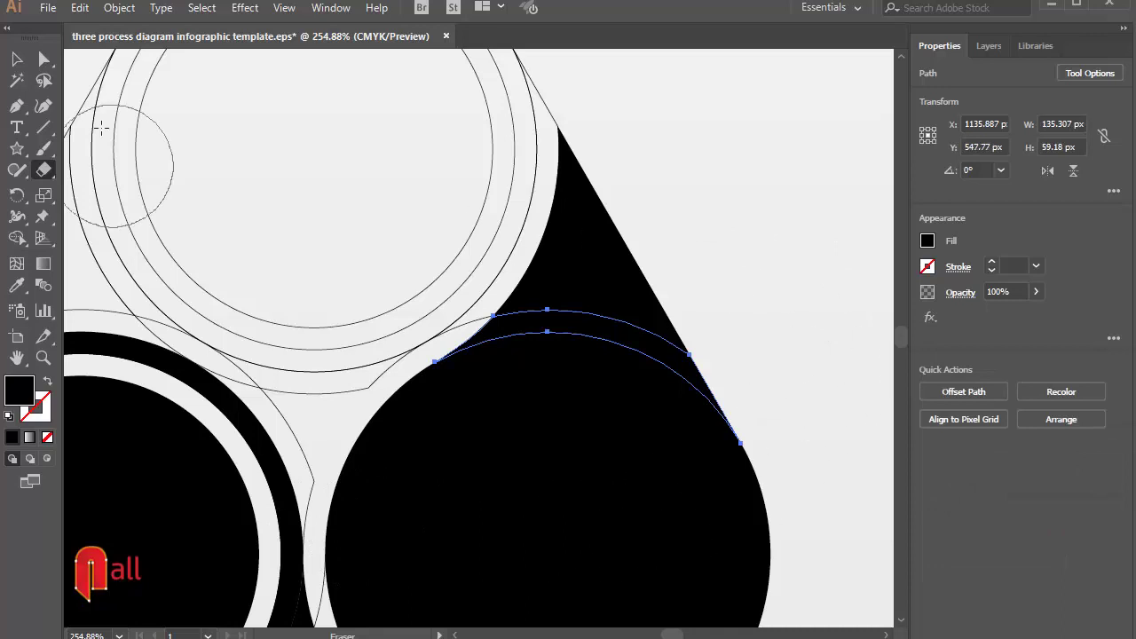
key(space)
mouse_move(459, 254)
mouse_down()
mouse_move(602, 308)
mouse_move(655, 371)
mouse_up()
click(50, 58)
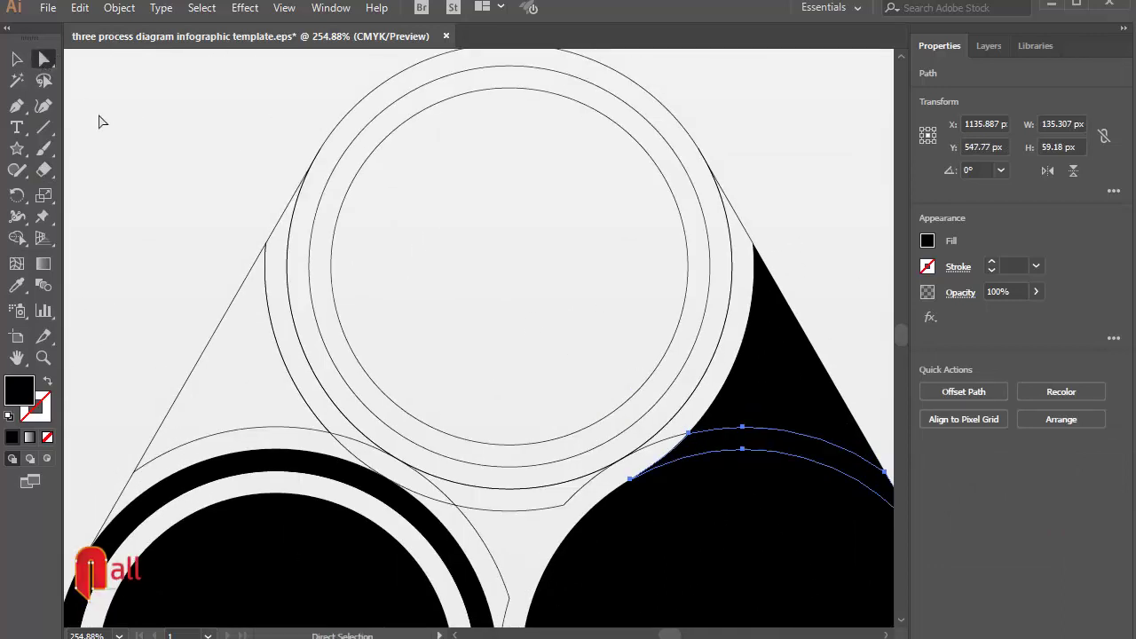
click(237, 325)
click(228, 317)
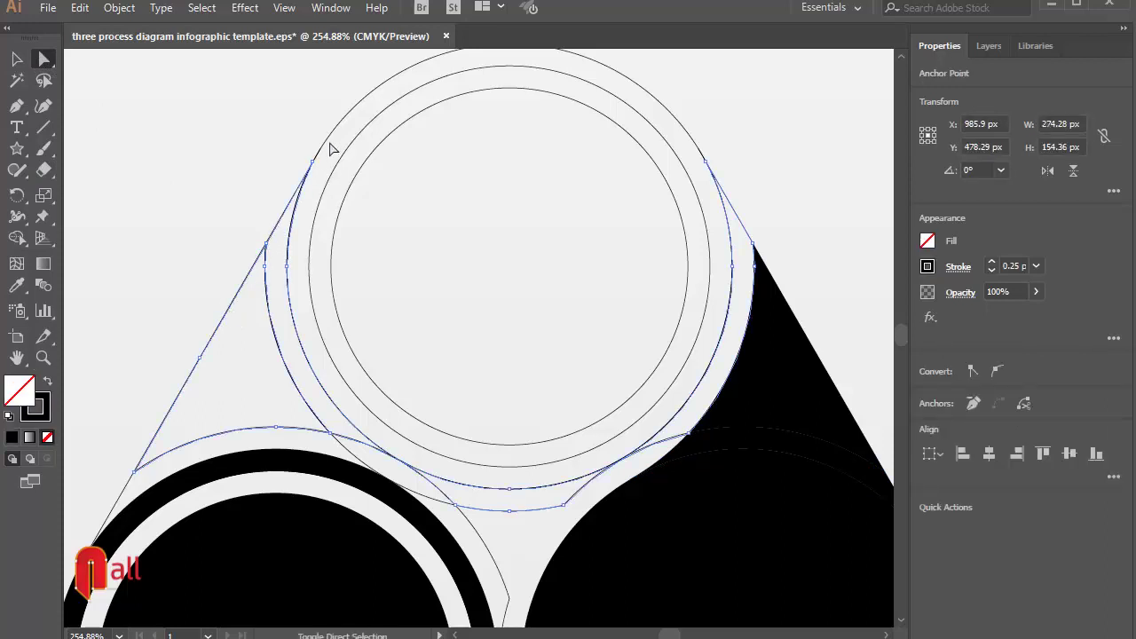
shift+click(329, 137)
click(17, 285)
click(44, 59)
click(134, 124)
Select all artwork and use Shape Builder to define the upper group's second ring band.
click(18, 241)
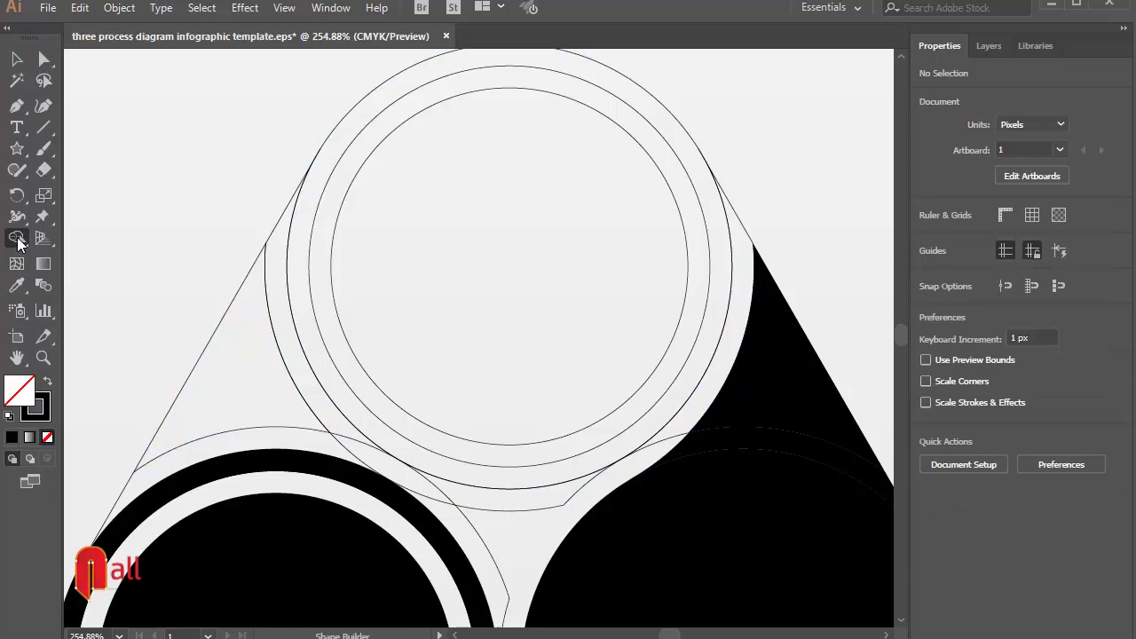
key(v)
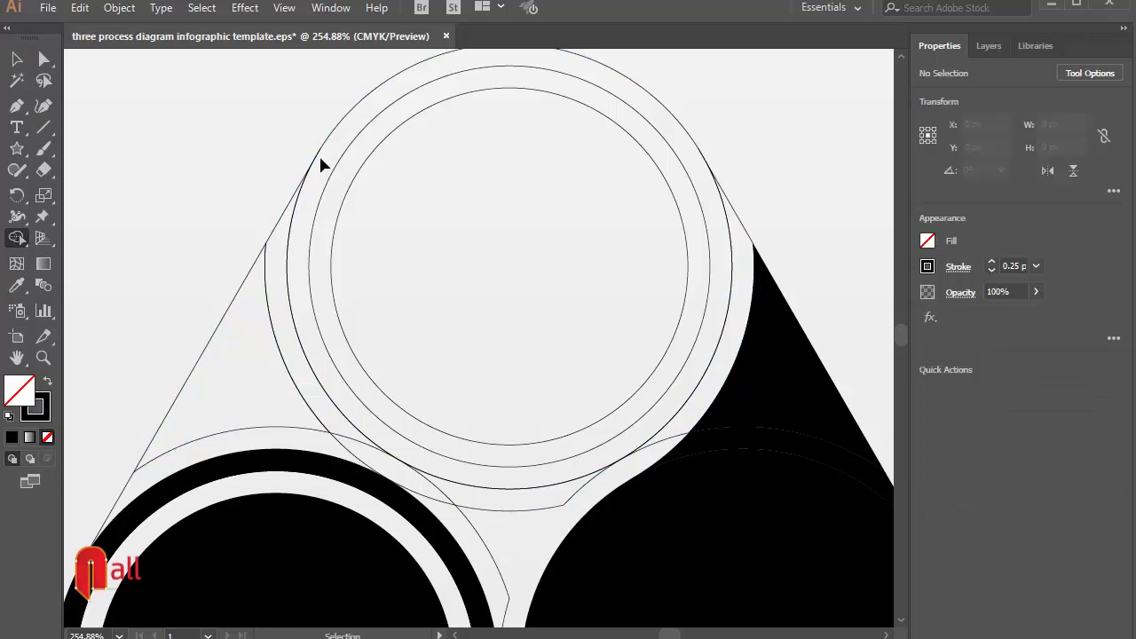
key(ctrl+a)
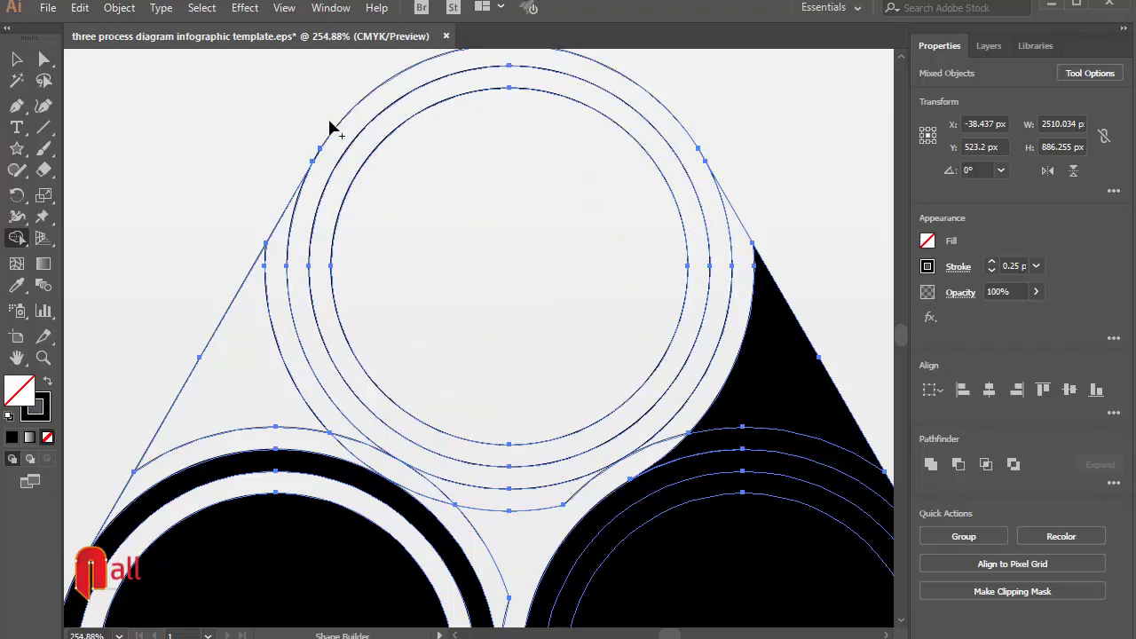
click(44, 60)
click(266, 165)
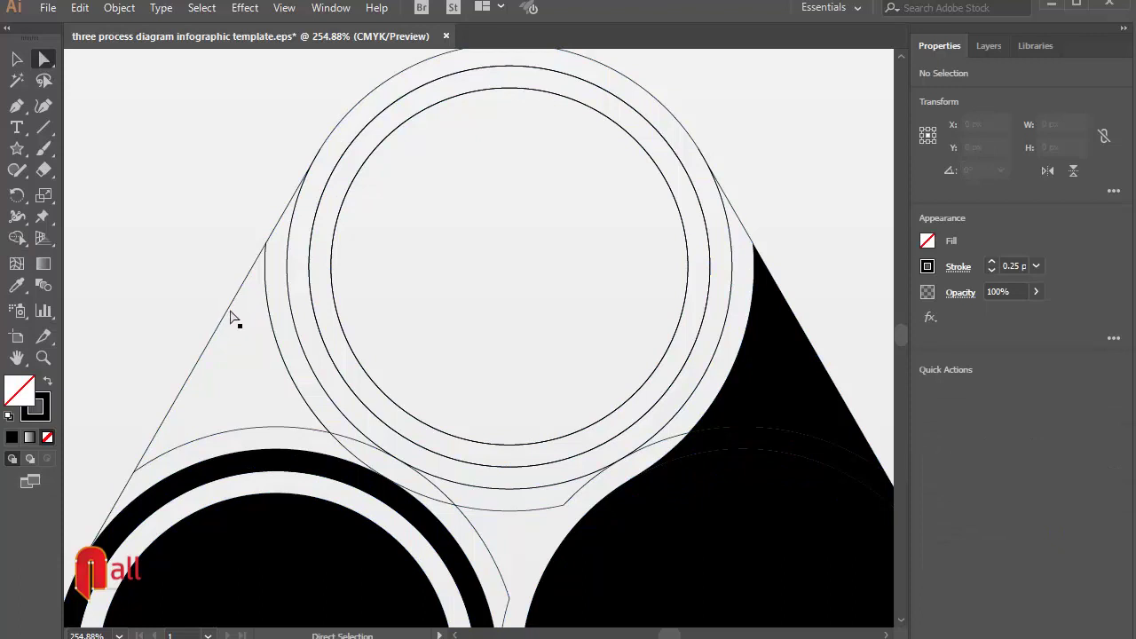
Select the upper group's outer band and the left gap together and copy the lower left ring's solid black appearance onto them.
click(266, 302)
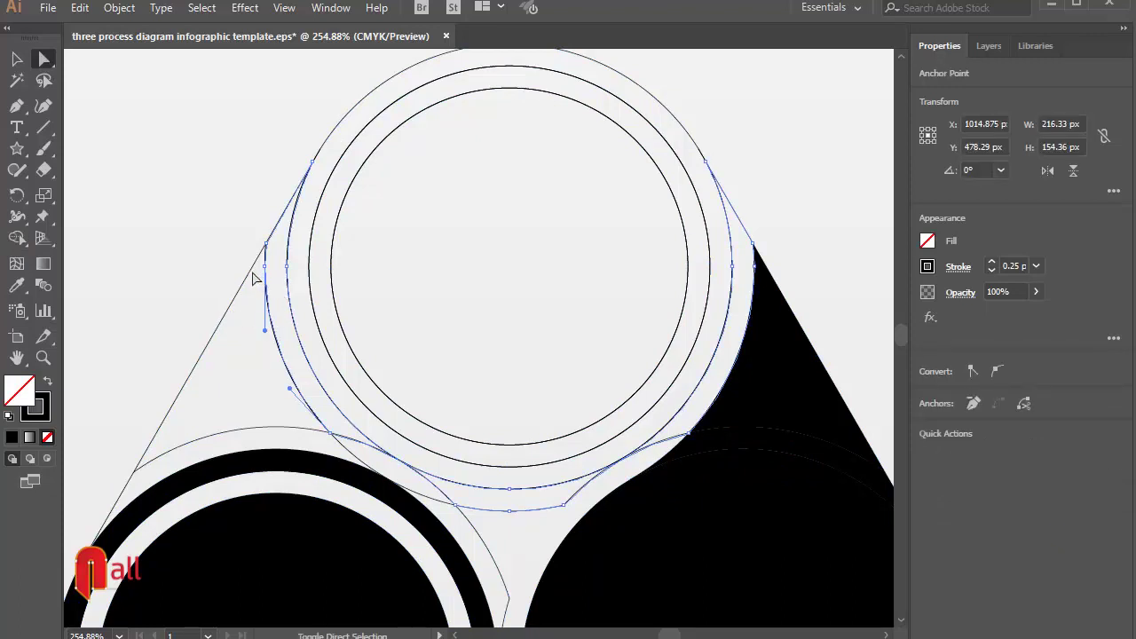
shift+click(248, 278)
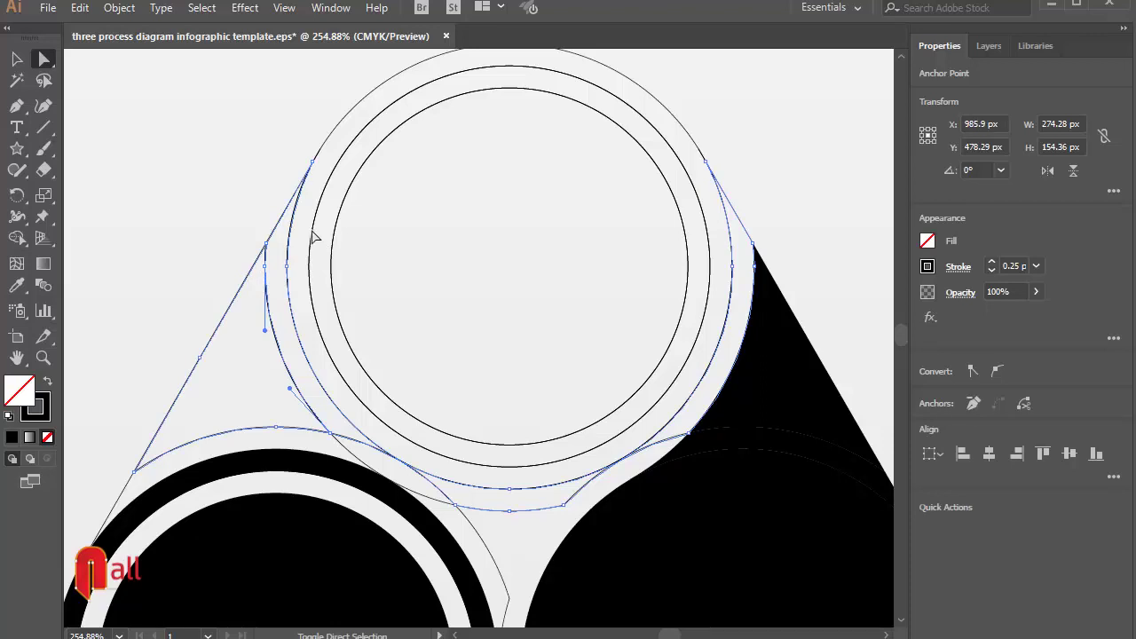
key(i)
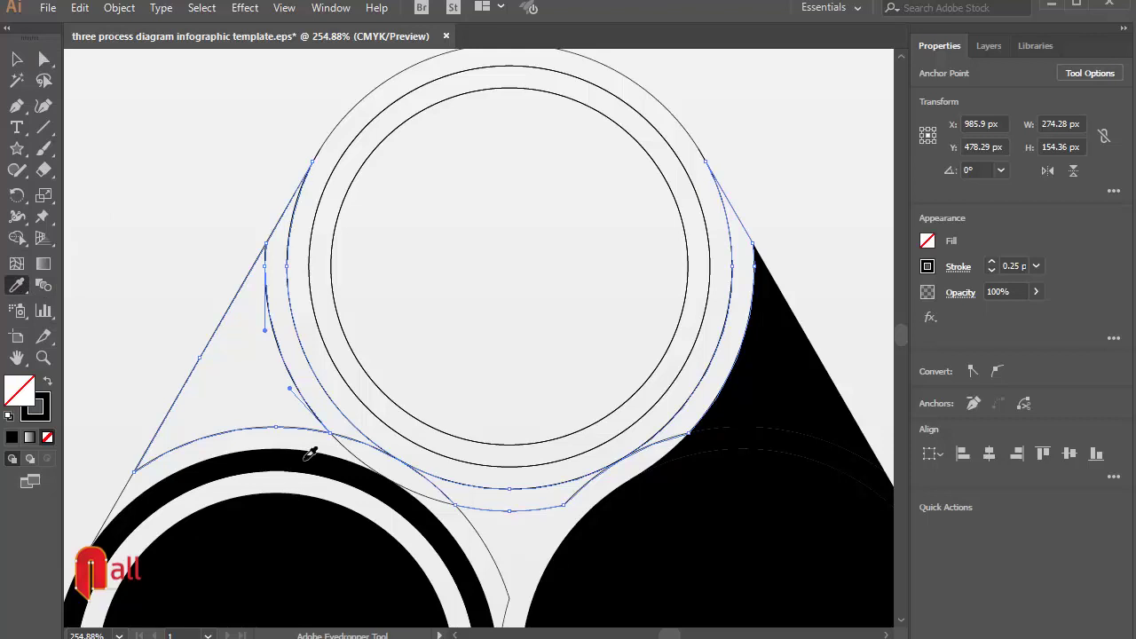
click(306, 459)
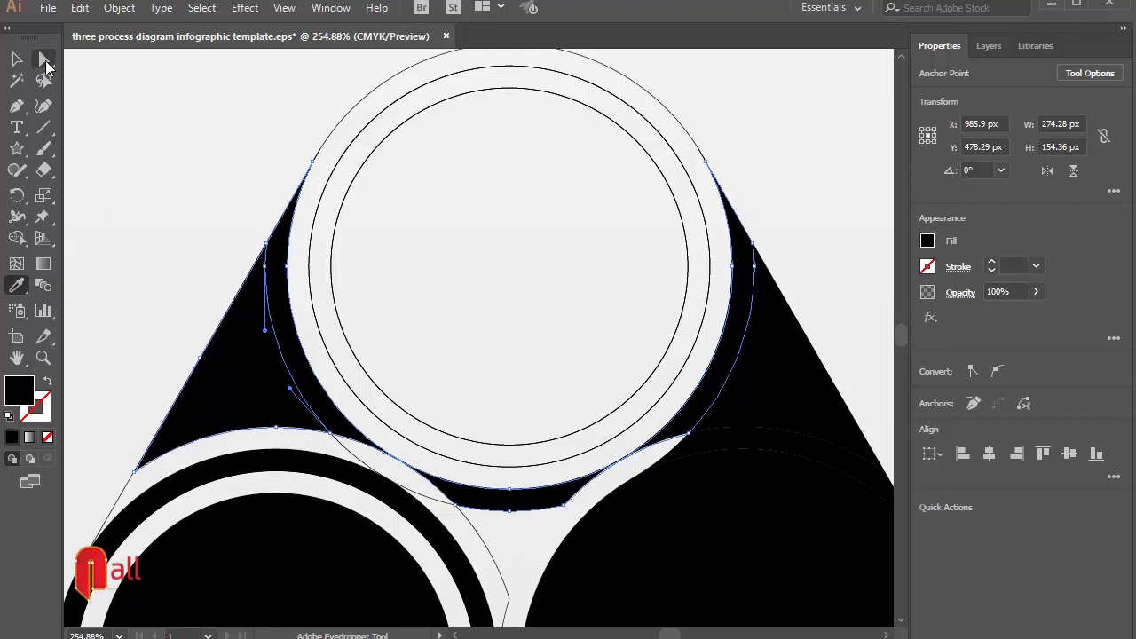
click(44, 60)
click(195, 83)
Copy the left gap's solid black appearance onto the upper group's second ring band.
click(331, 143)
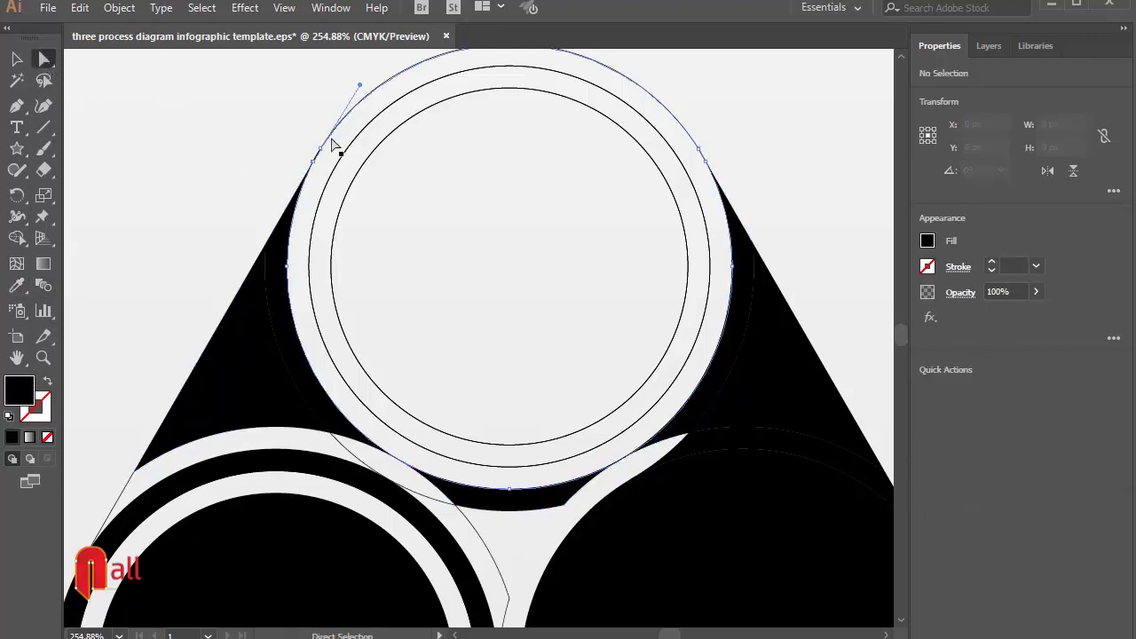
click(16, 285)
click(242, 335)
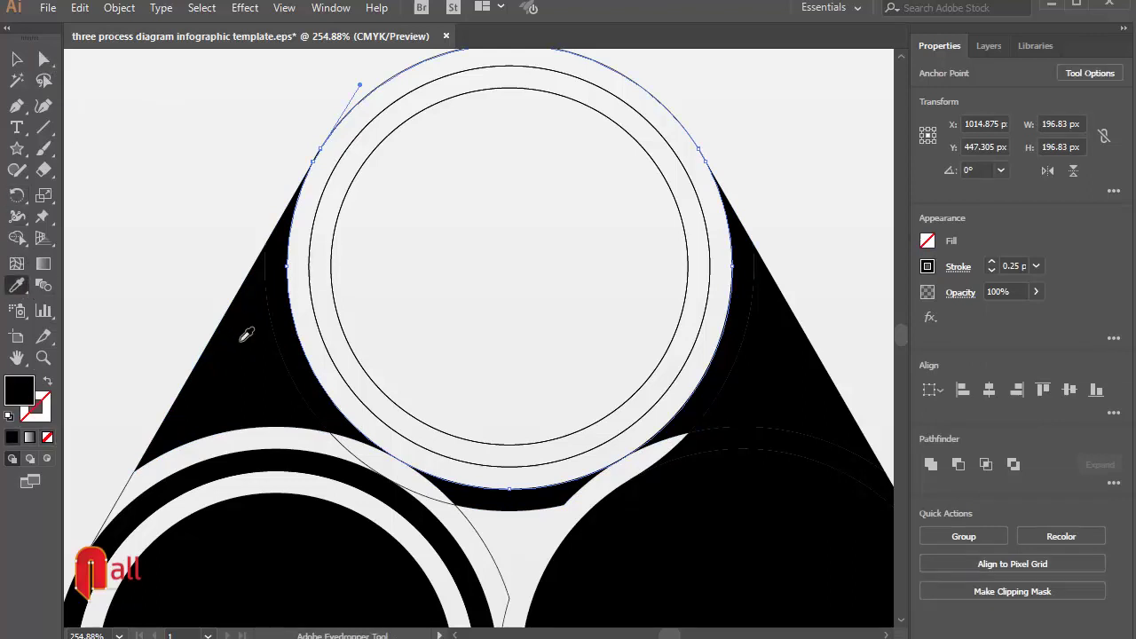
click(44, 58)
click(122, 119)
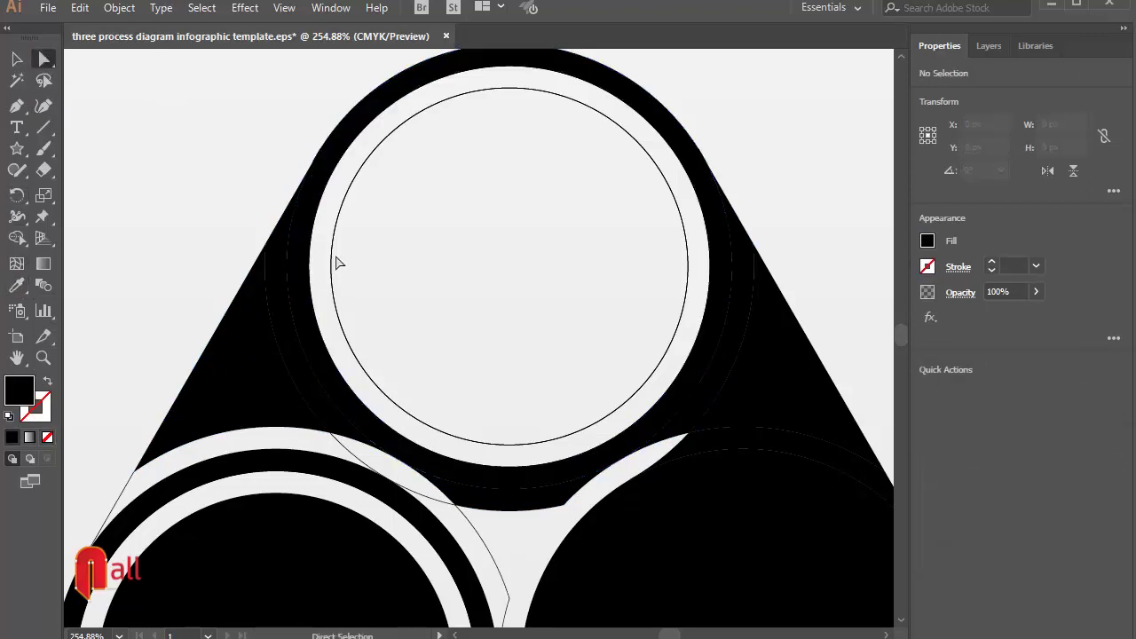
Erase the lower and right portions of the upper group's outer band, keeping only the piece beside the left gap.
key(ctrl+a)
click(221, 180)
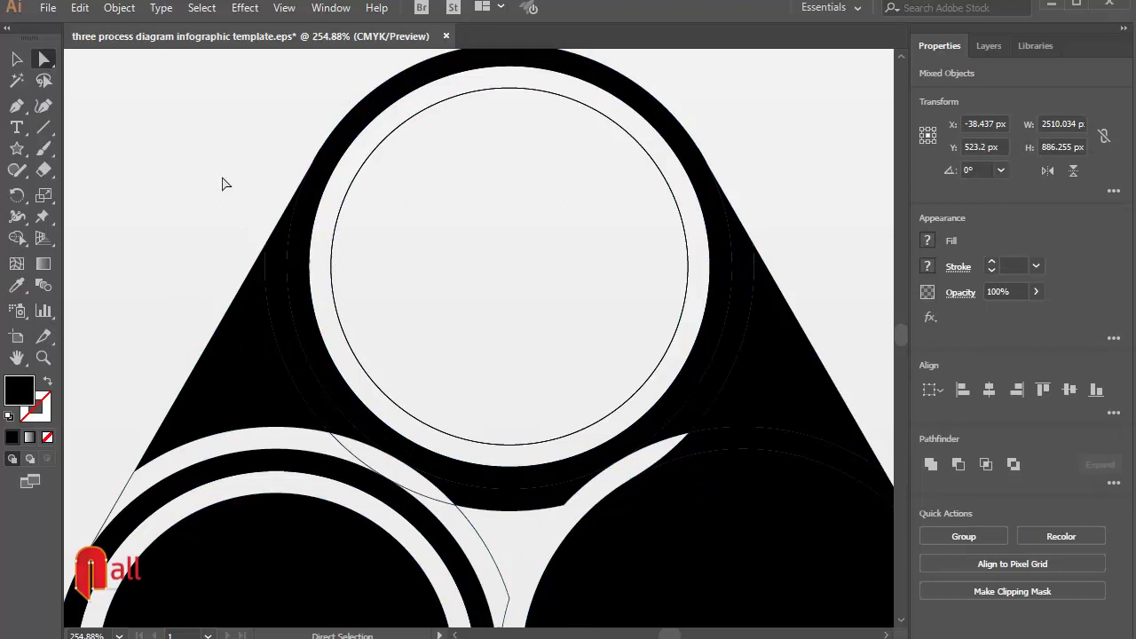
click(505, 509)
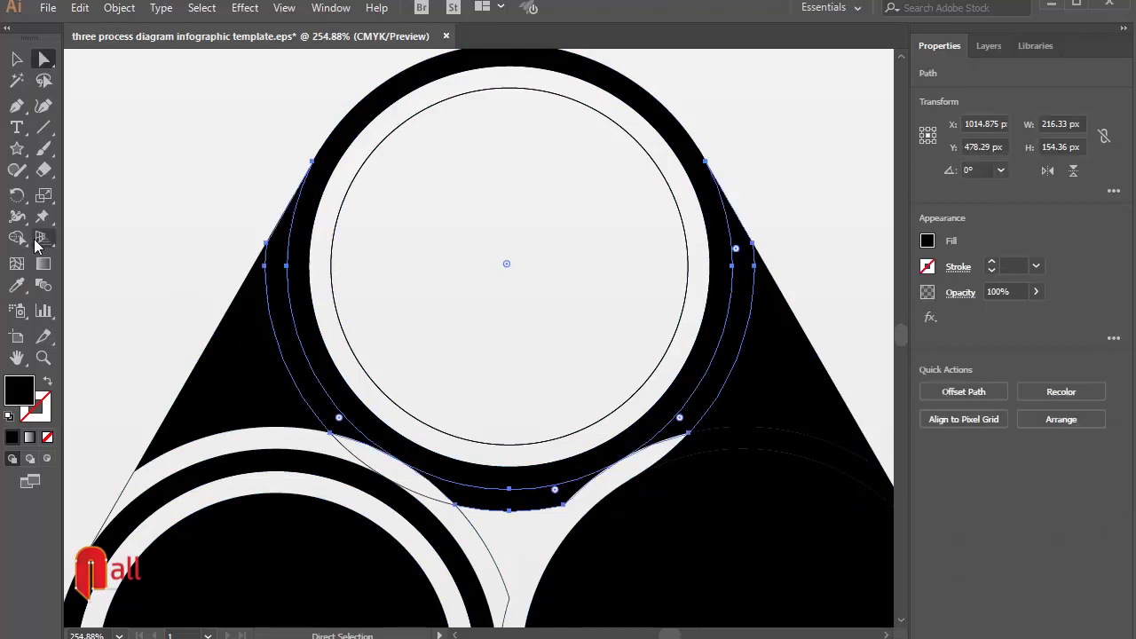
key(shift+e)
mouse_move(448, 529)
mouse_down()
mouse_move(401, 524)
mouse_move(454, 542)
mouse_move(577, 541)
mouse_move(654, 507)
mouse_move(710, 465)
mouse_move(754, 389)
mouse_move(781, 289)
mouse_move(779, 204)
mouse_move(748, 89)
mouse_up()
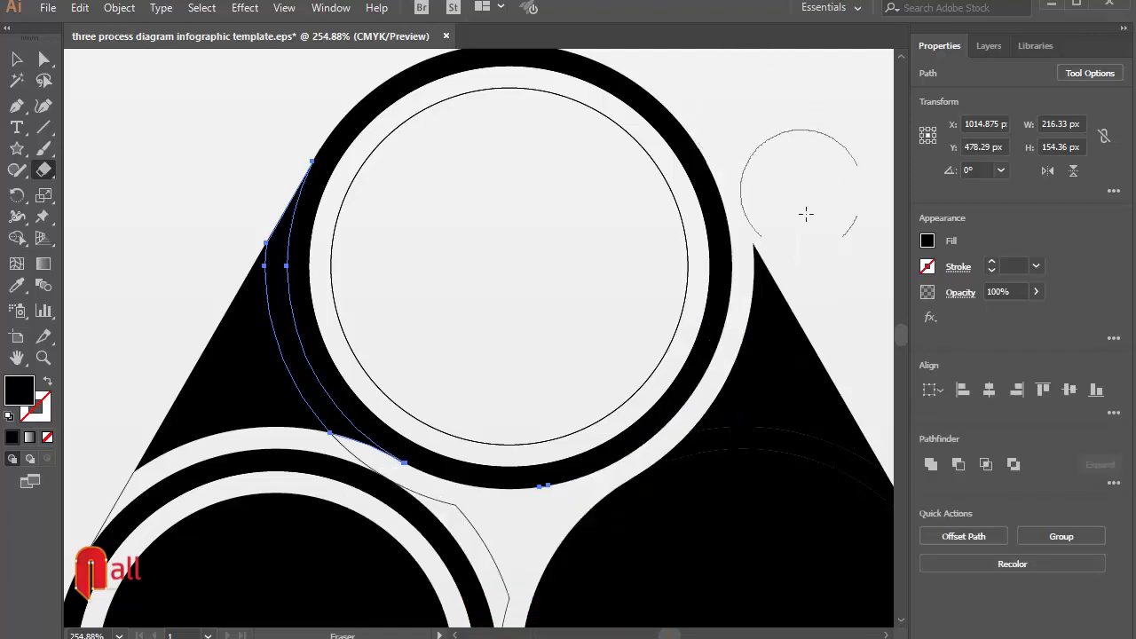
click(564, 538)
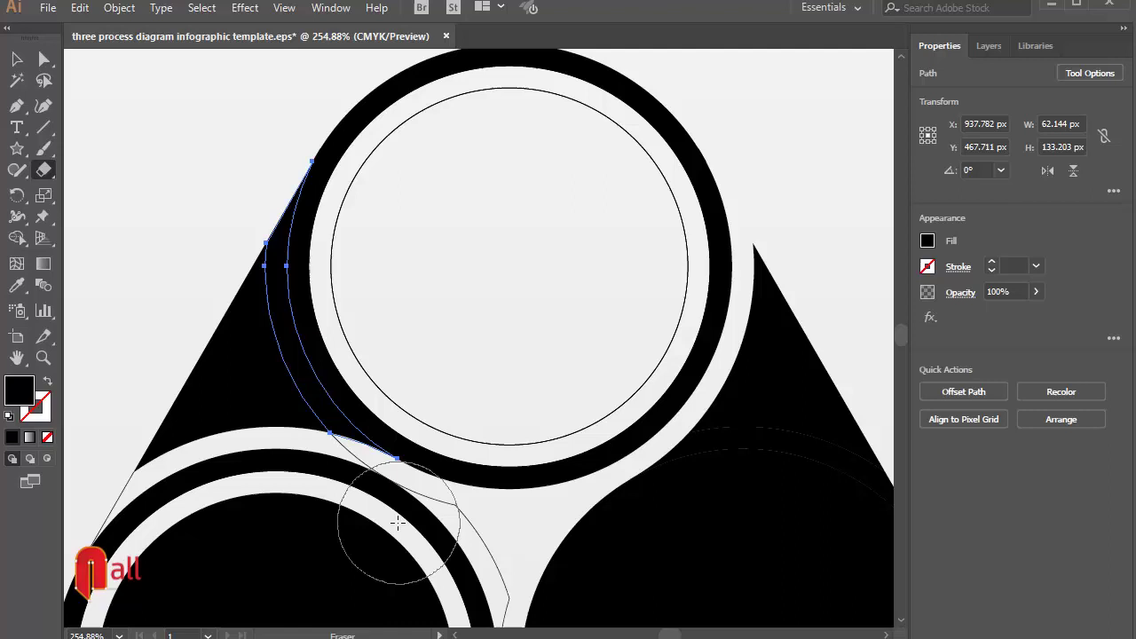
click(394, 516)
key(ctrl+z)
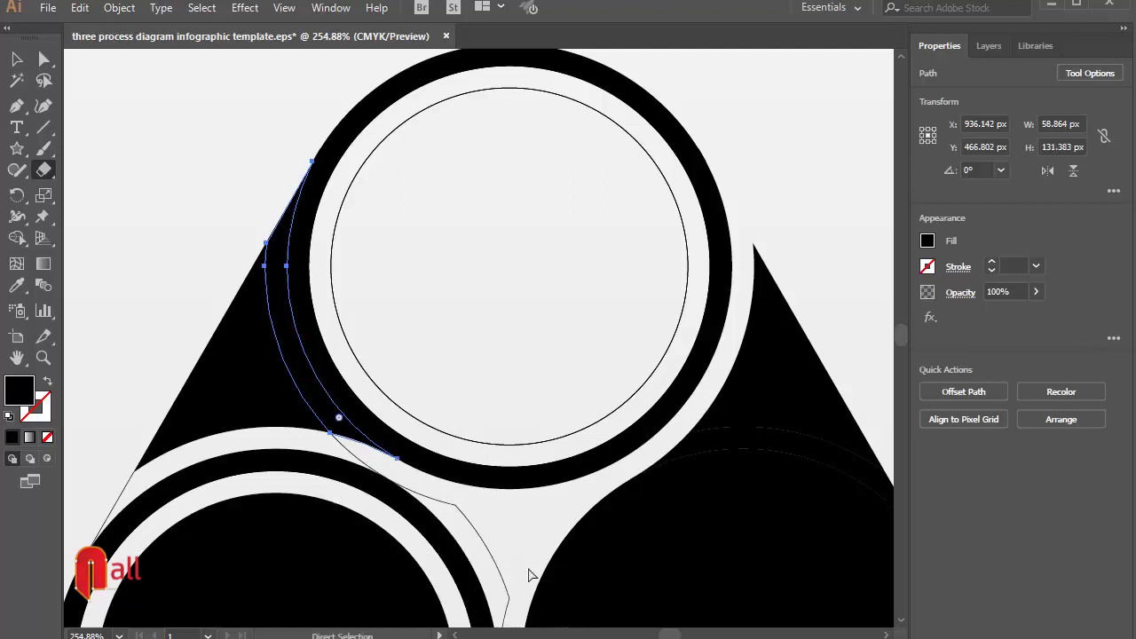
key(a)
key(ctrl+shift+a)
Select the right gap, its adjoining band piece and the lower right group's black circle, and unite them into one shape.
key(ctrl+minus)
drag(787, 408, 742, 240)
click(690, 240)
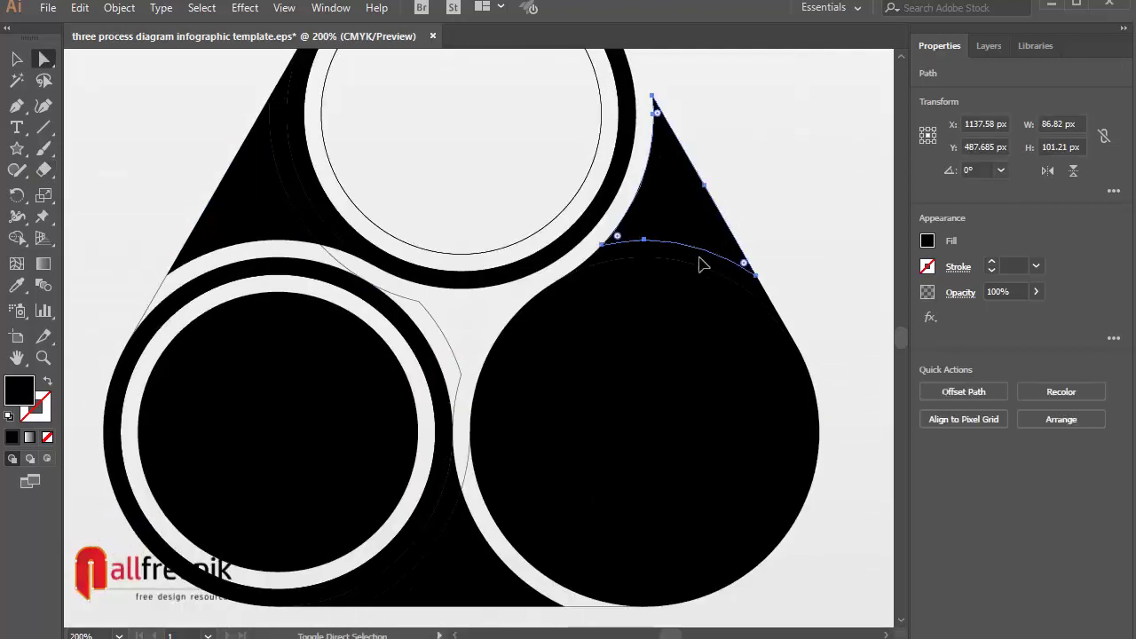
shift+click(703, 271)
click(931, 463)
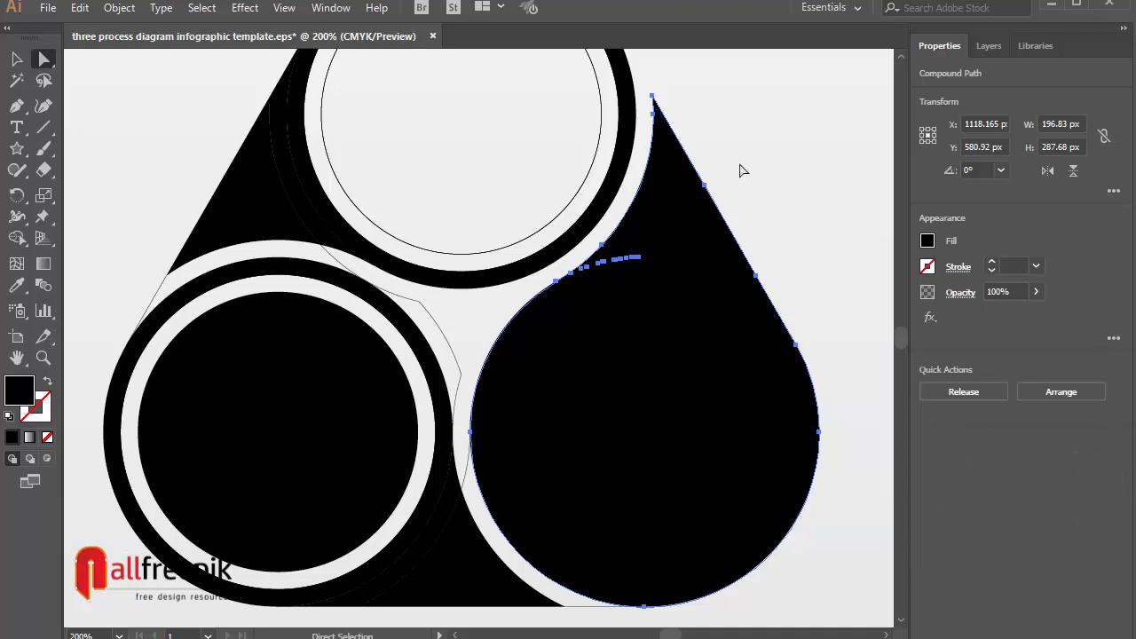
click(740, 169)
Unite the upper group's black ring with the left gap and the band piece between them.
scroll(591, 271, up, 3)
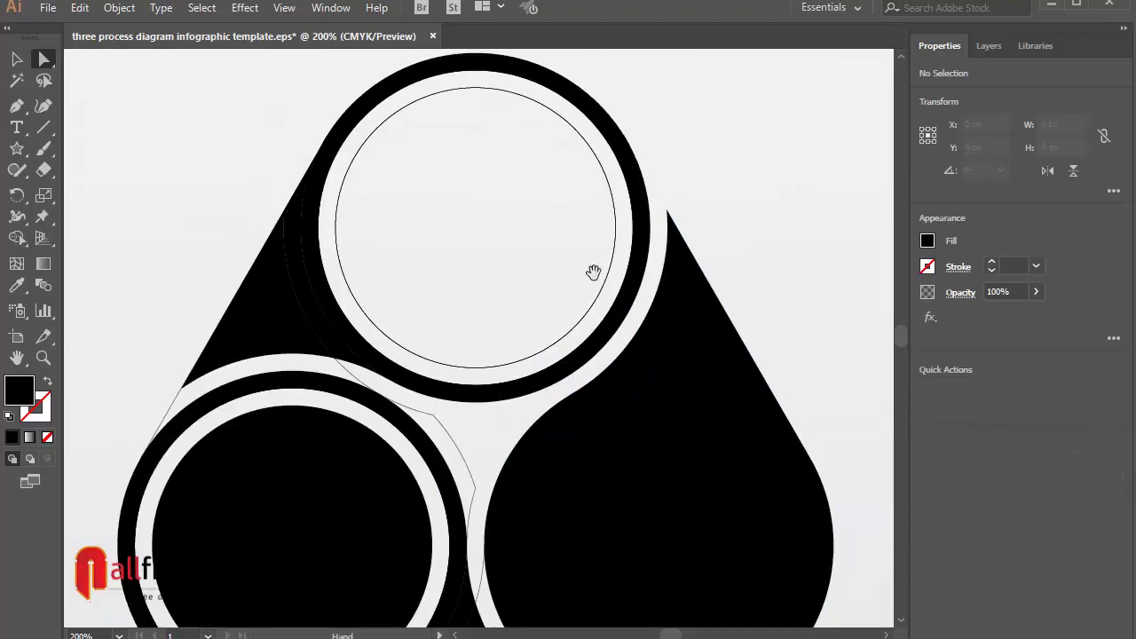
click(487, 73)
shift+click(311, 324)
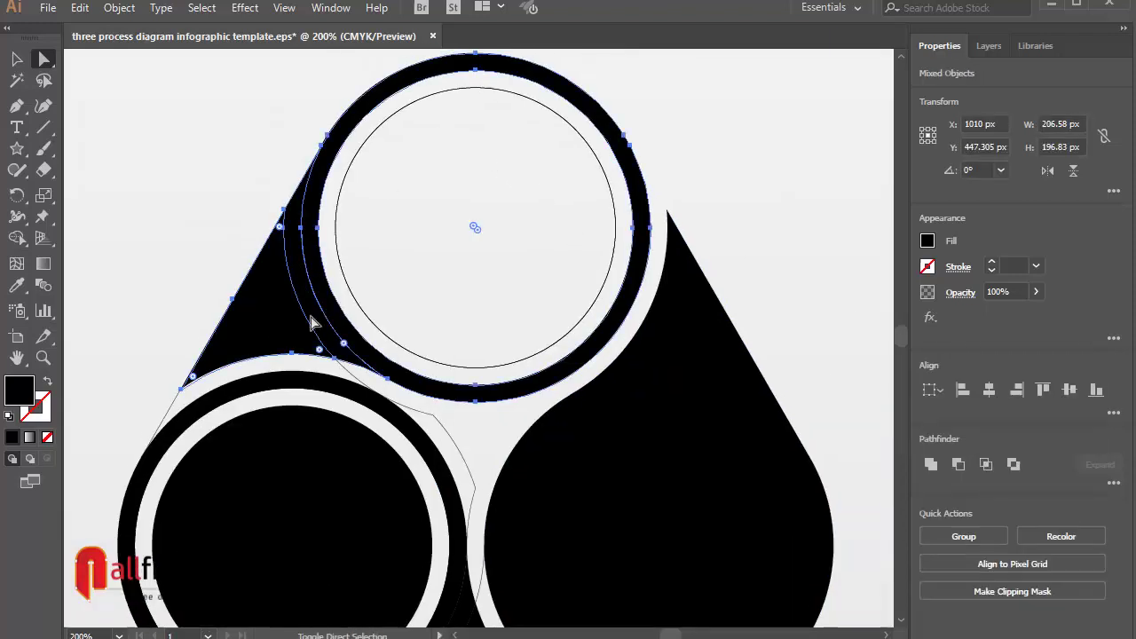
click(931, 463)
Unite the lower left group's black ring with the bottom gap and the band piece between them.
scroll(626, 251, down, 3)
scroll(627, 251, left, 1)
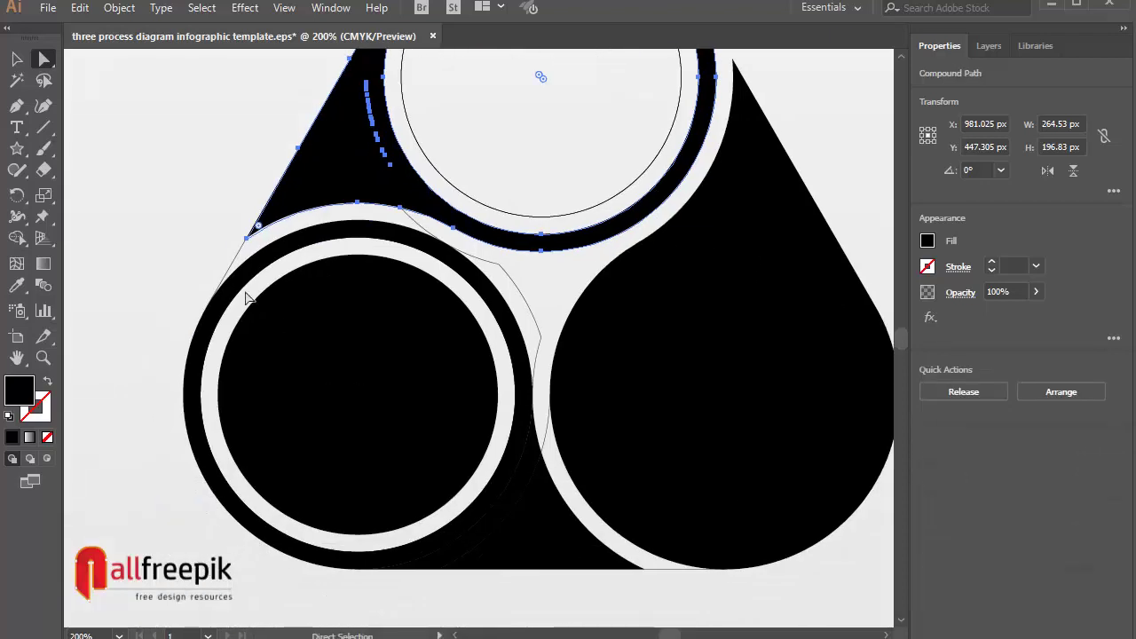
click(329, 337)
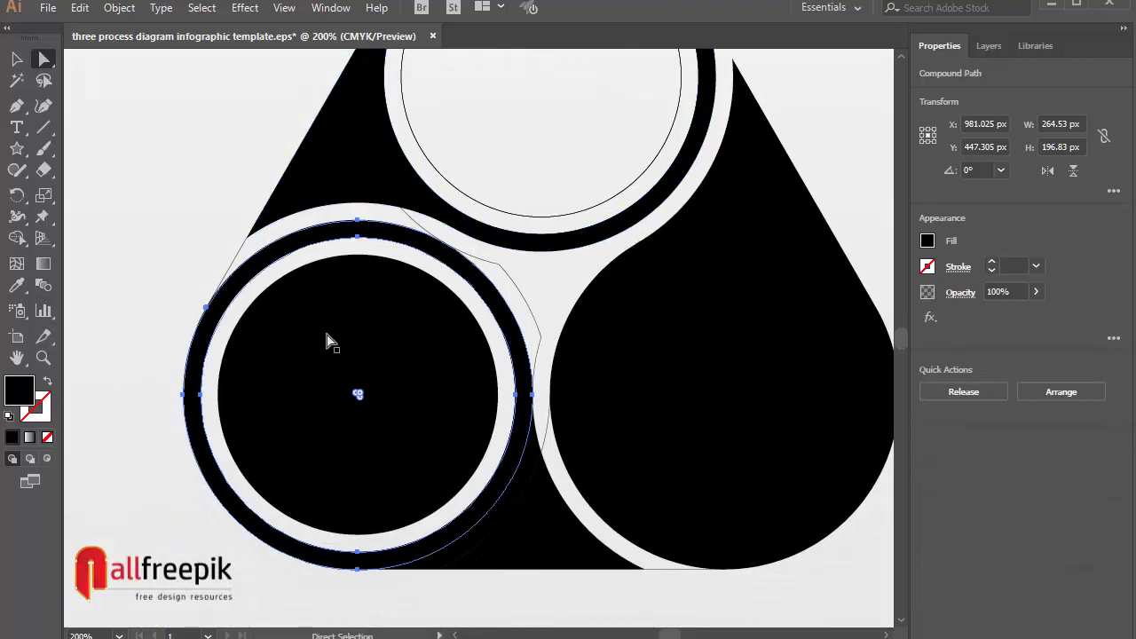
shift+click(528, 531)
shift+click(518, 511)
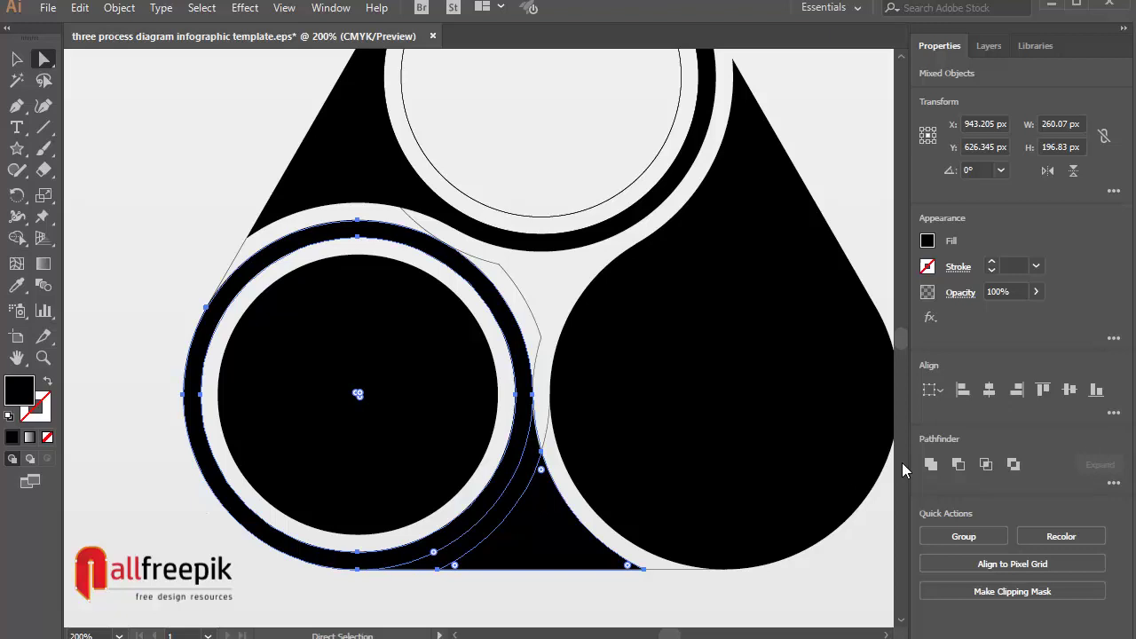
click(931, 464)
Cut out the short leftover curve segment in the central space between the three ring shapes.
scroll(438, 260, up, 3)
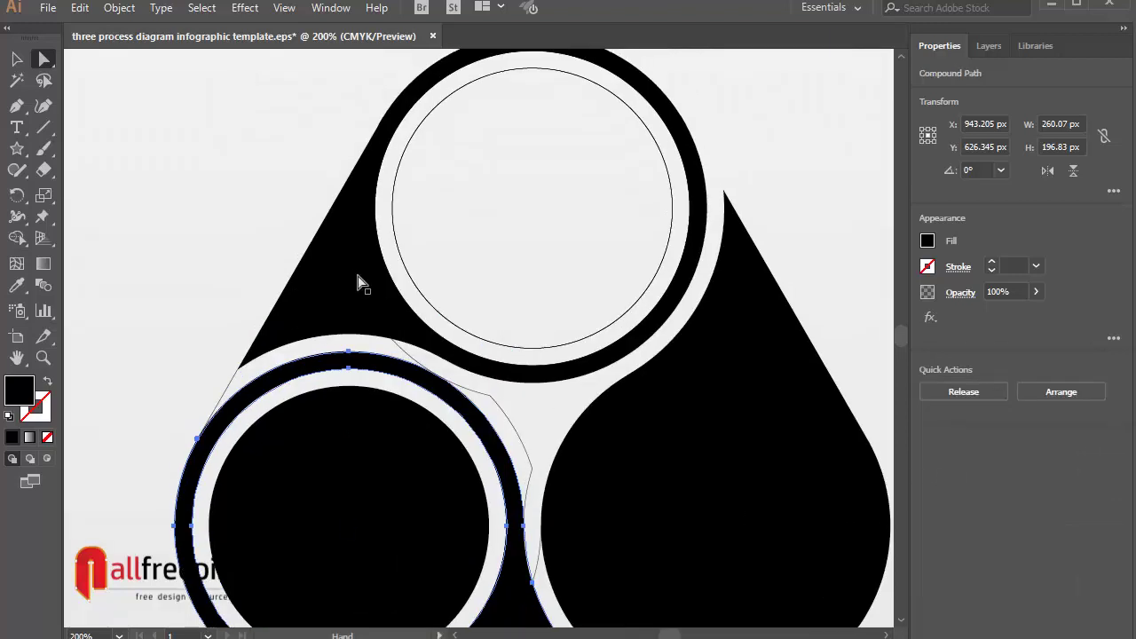
click(393, 309)
click(44, 59)
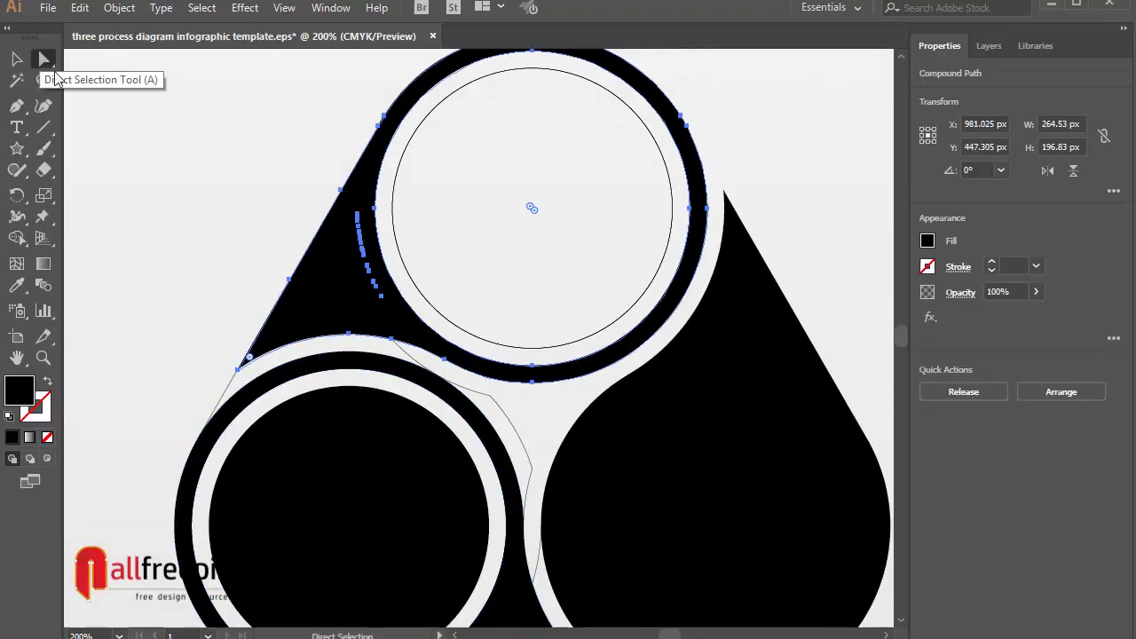
click(287, 271)
scroll(357, 275, down, 1)
scroll(358, 274, right, 3)
drag(774, 381, 805, 311)
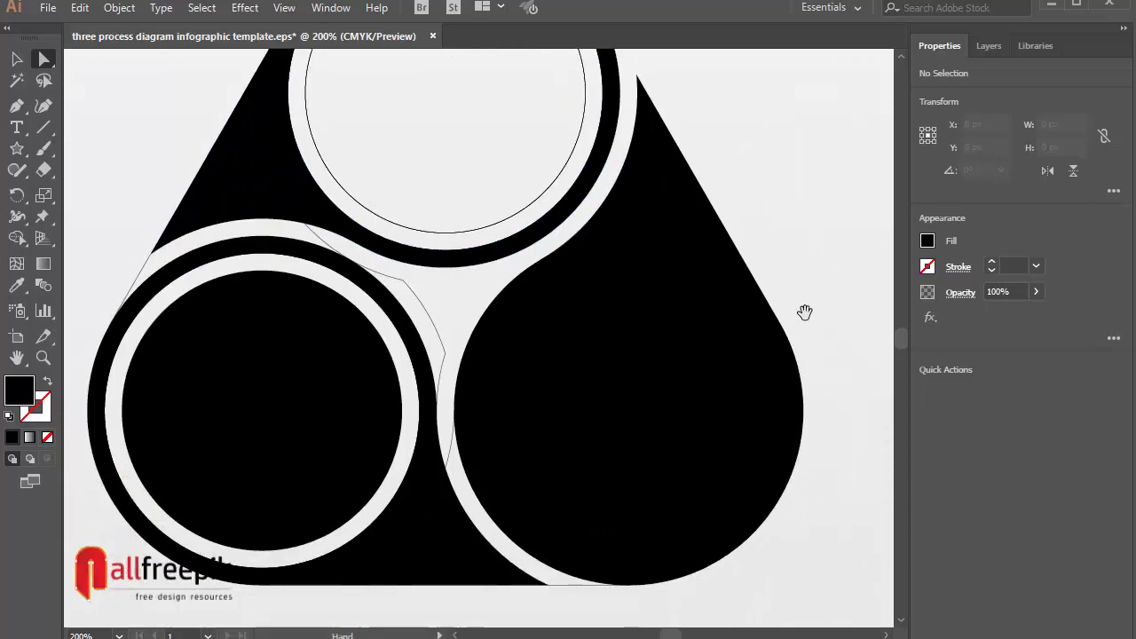
click(434, 326)
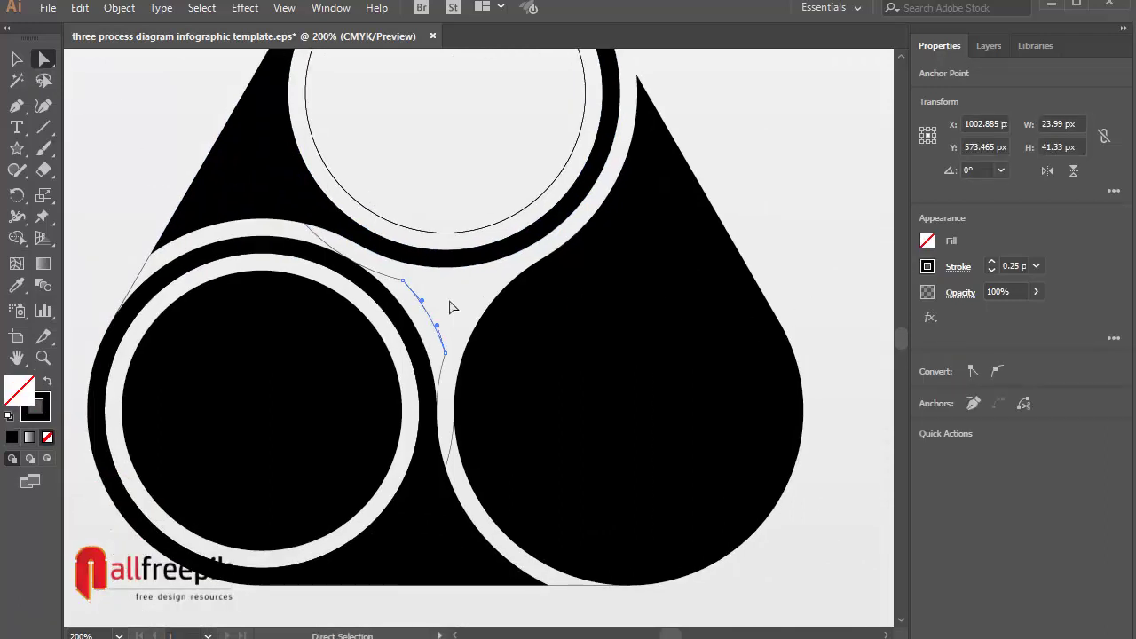
click(80, 8)
click(102, 74)
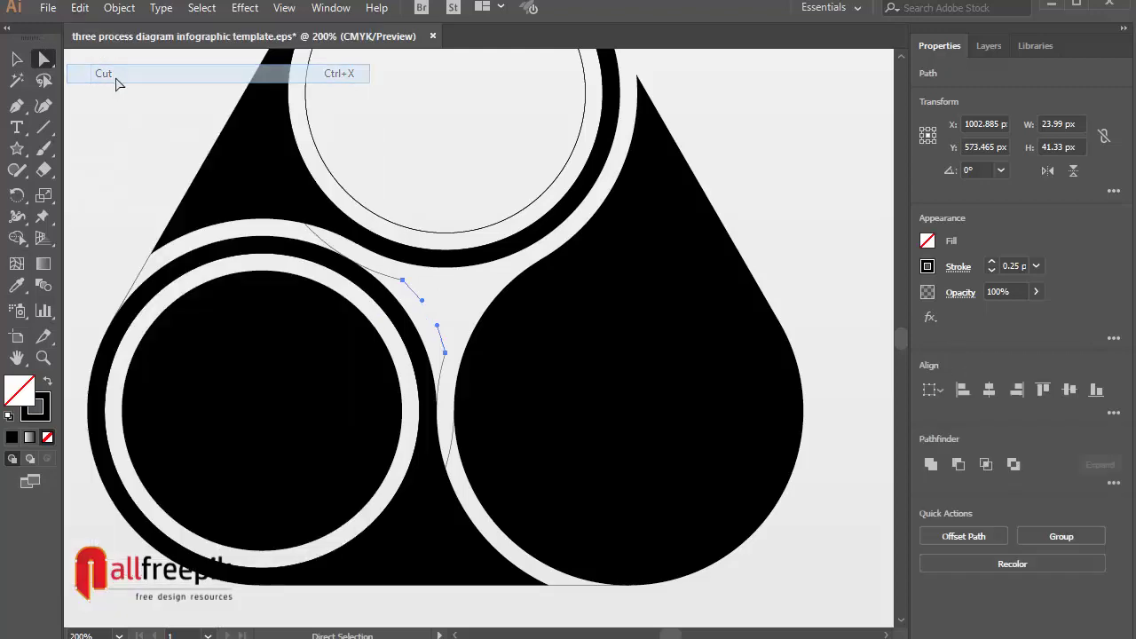
click(80, 7)
click(101, 74)
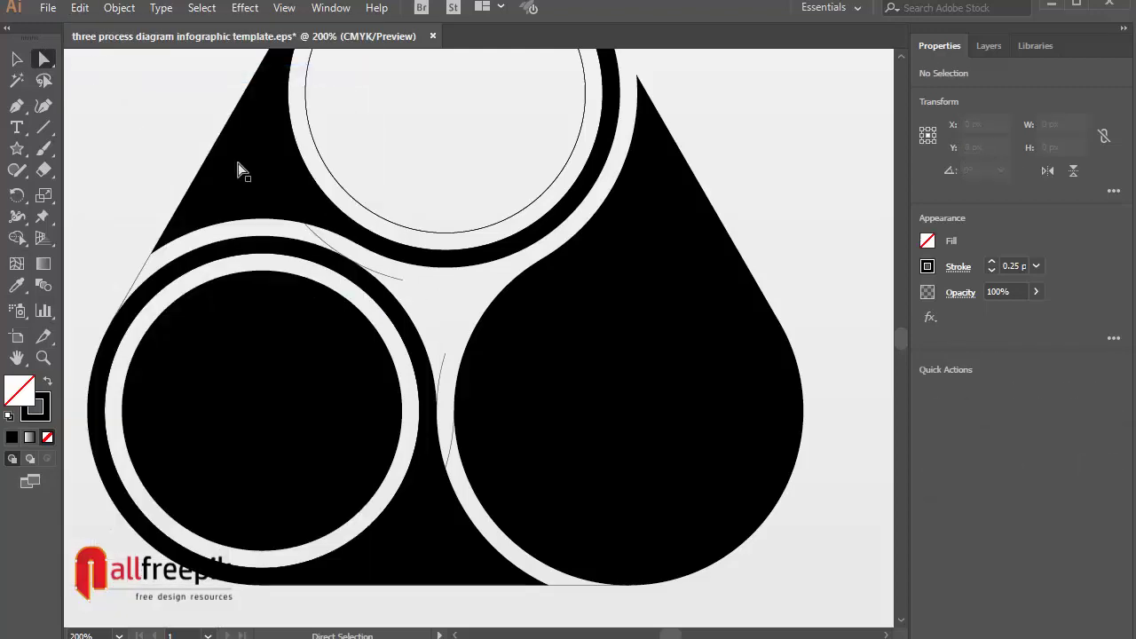
Cut the leftover thin curve running between the upper shape and the lower left ring.
click(402, 279)
click(119, 7)
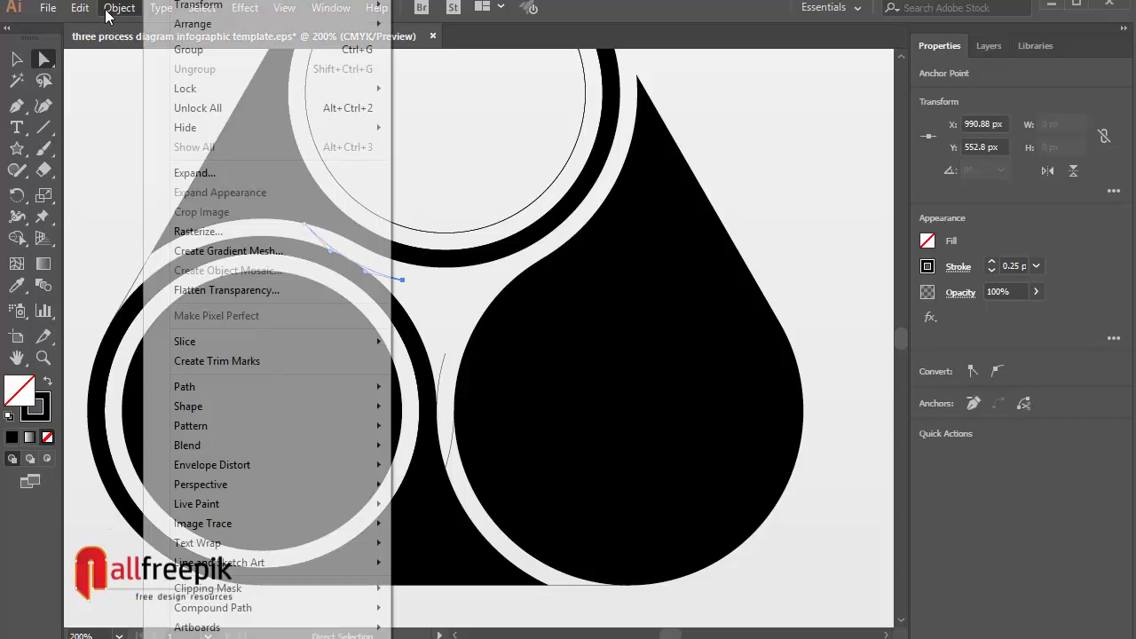
mouse_move(80, 8)
click(103, 74)
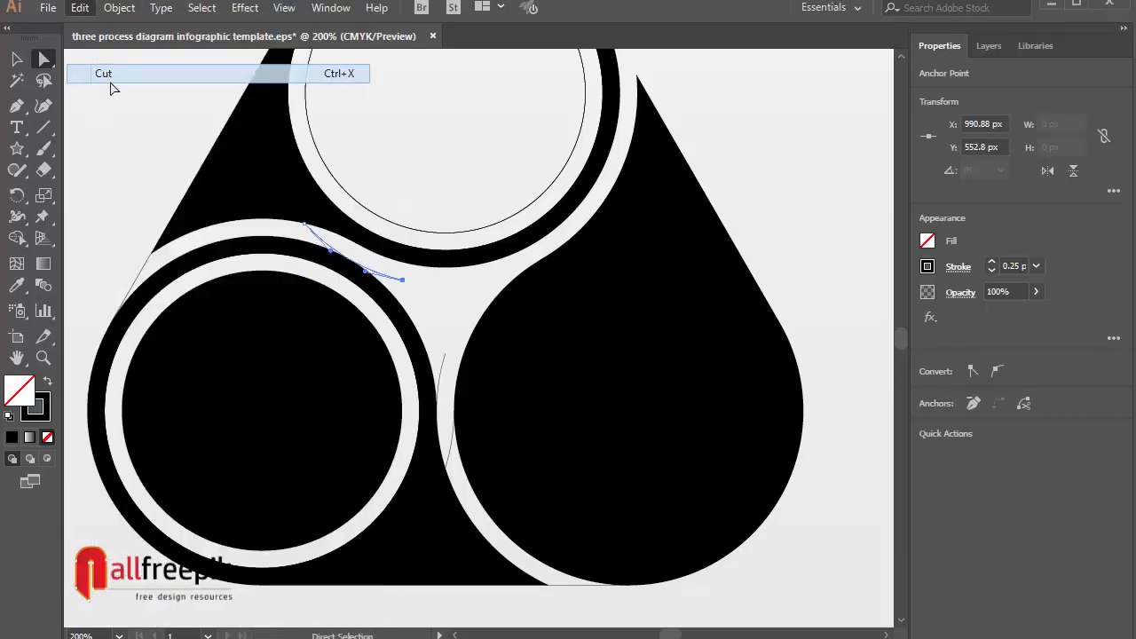
click(298, 224)
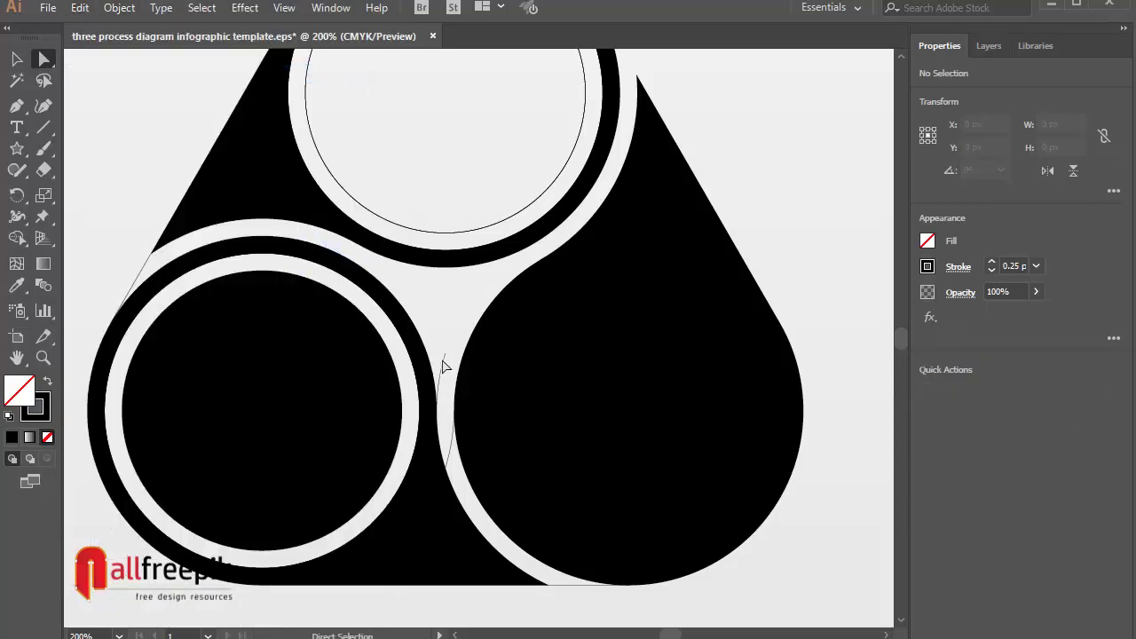
Delete the leftover thin curve pieces in the gap between the lower left and lower right rings.
click(446, 354)
key(Delete)
key(Delete)
click(452, 451)
key(Delete)
key(Delete)
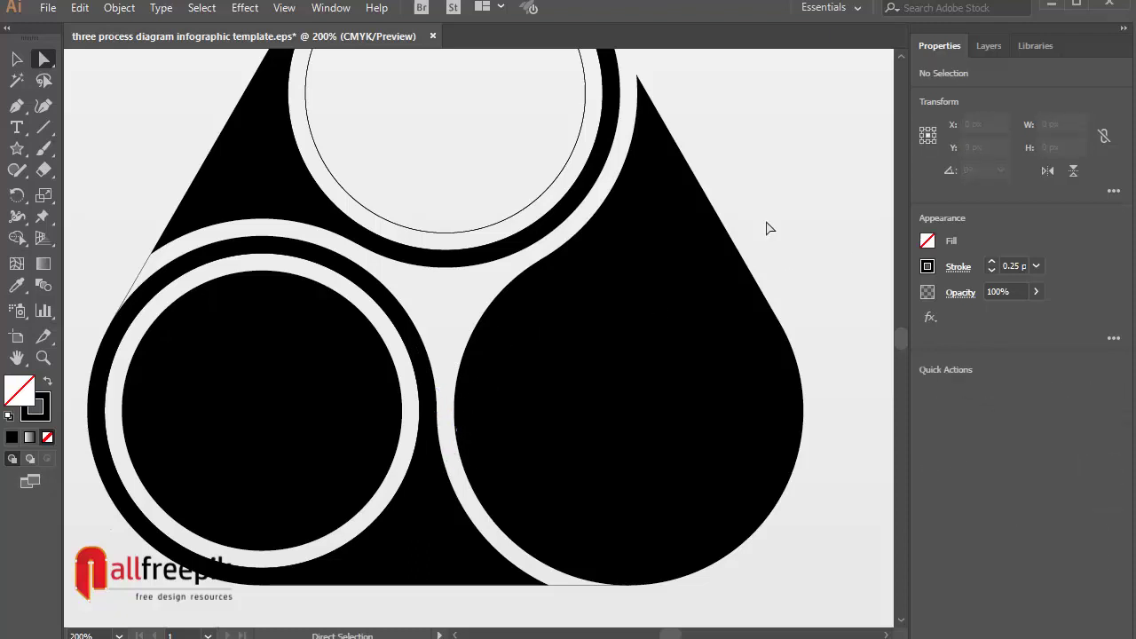
In Outline view, bring the lower right group's two inner circles to the front and return to Preview.
click(278, 10)
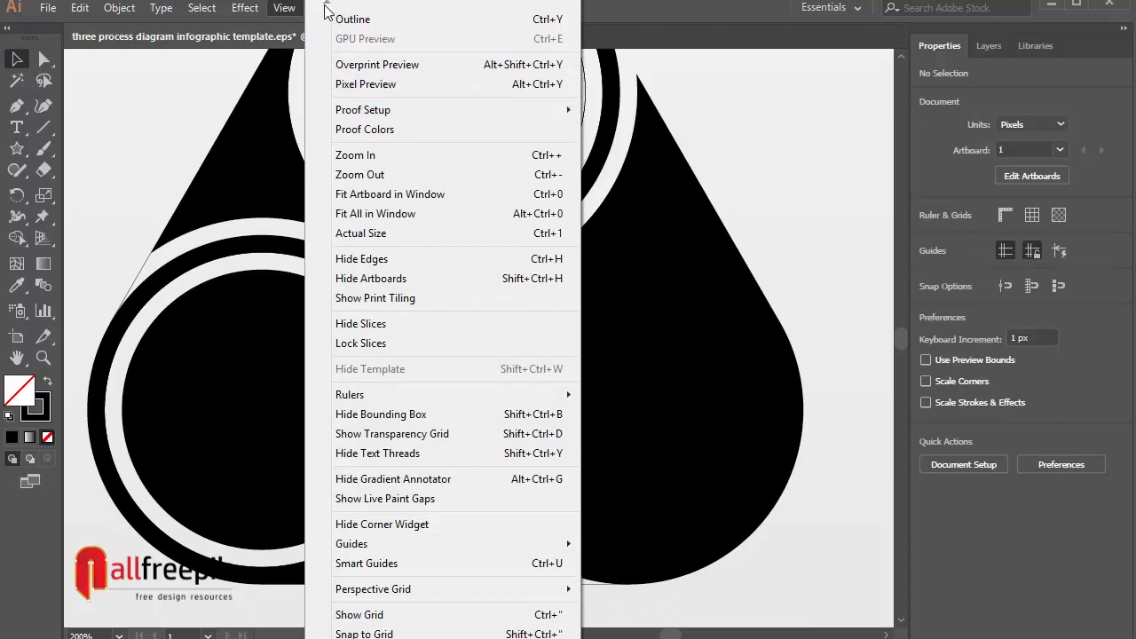
click(342, 17)
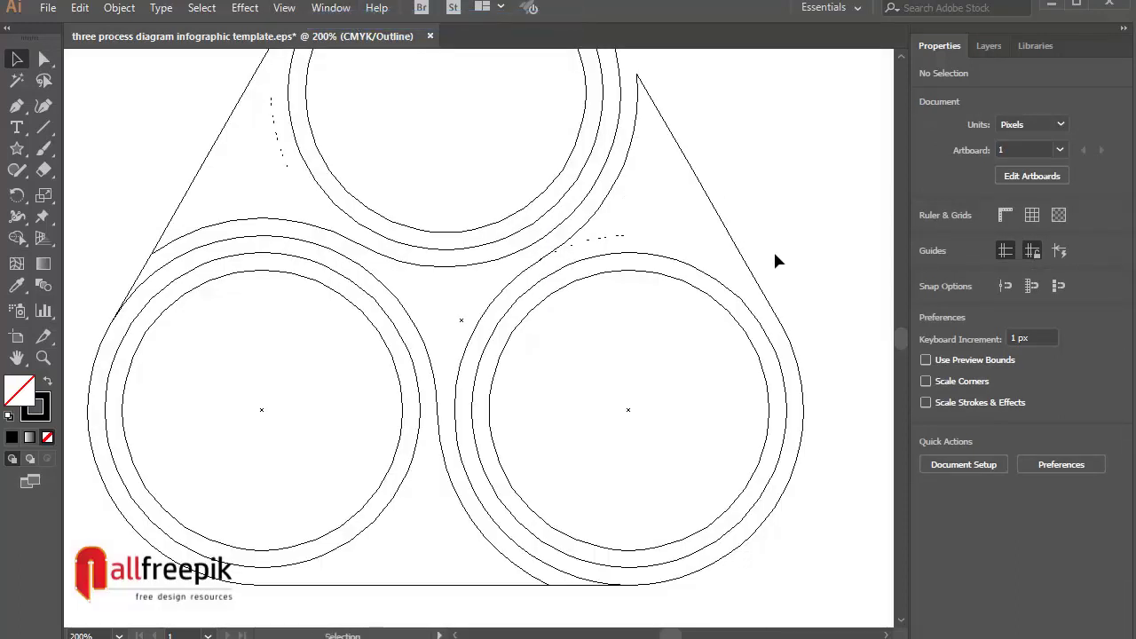
click(675, 282)
right_click(677, 282)
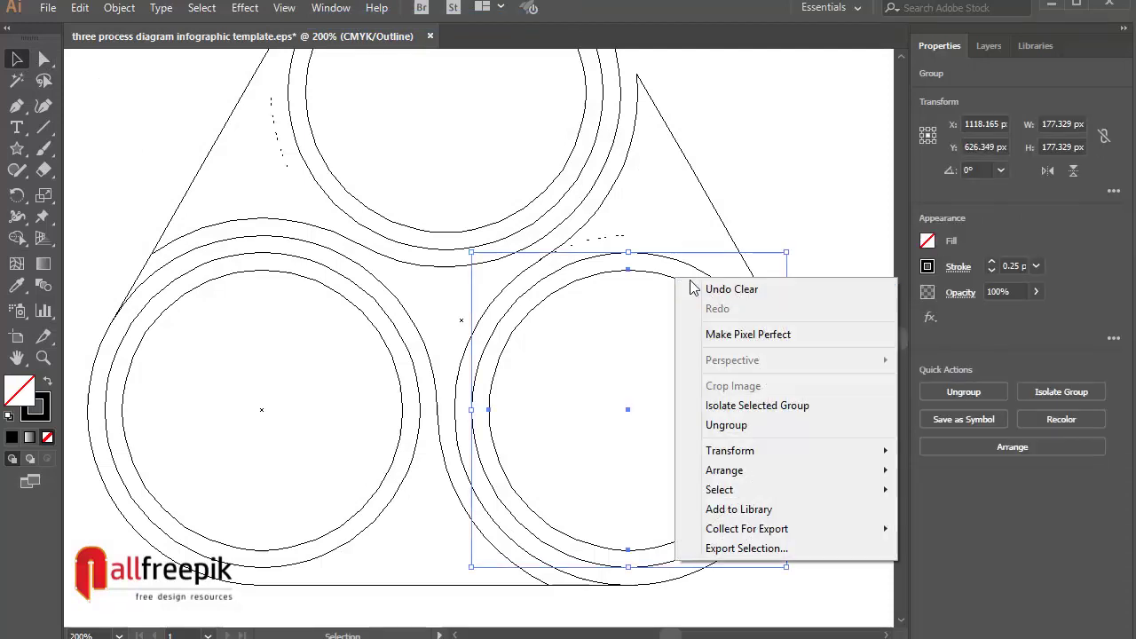
mouse_move(768, 473)
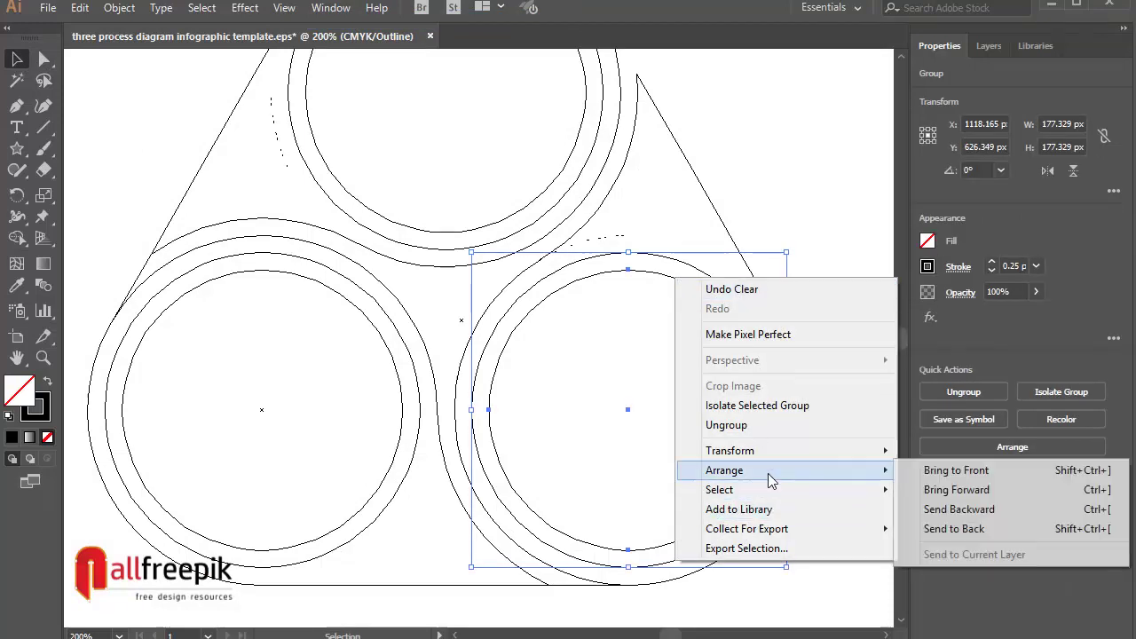
click(941, 470)
key(ctrl+y)
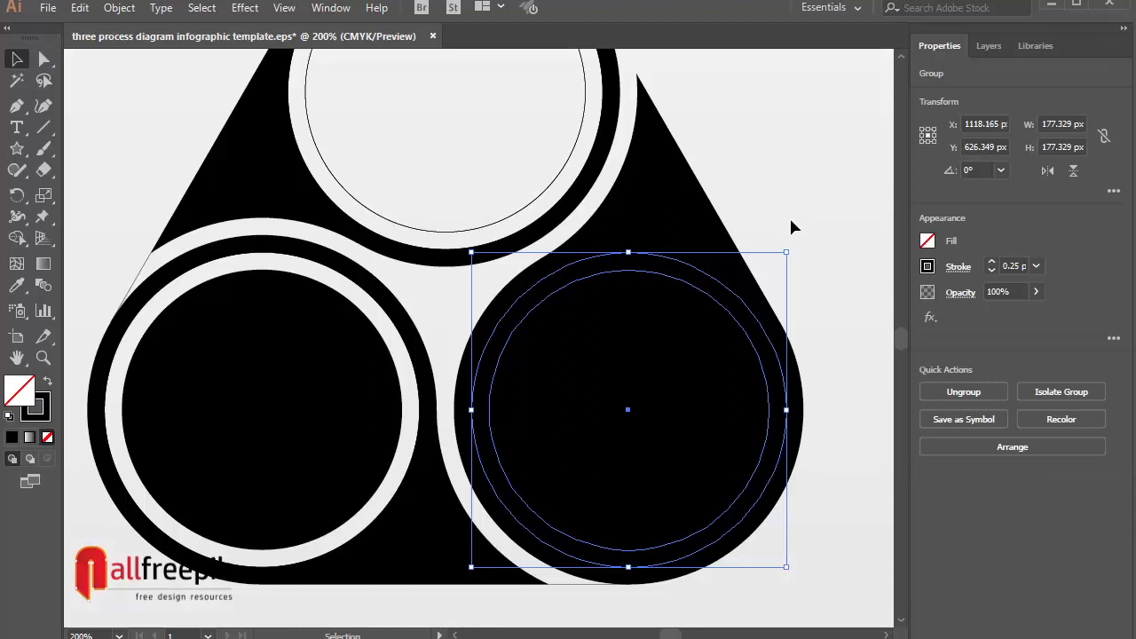
Select all artwork and remove the lower right group's band between its two inner circles with the Shape Builder.
key(a)
click(816, 263)
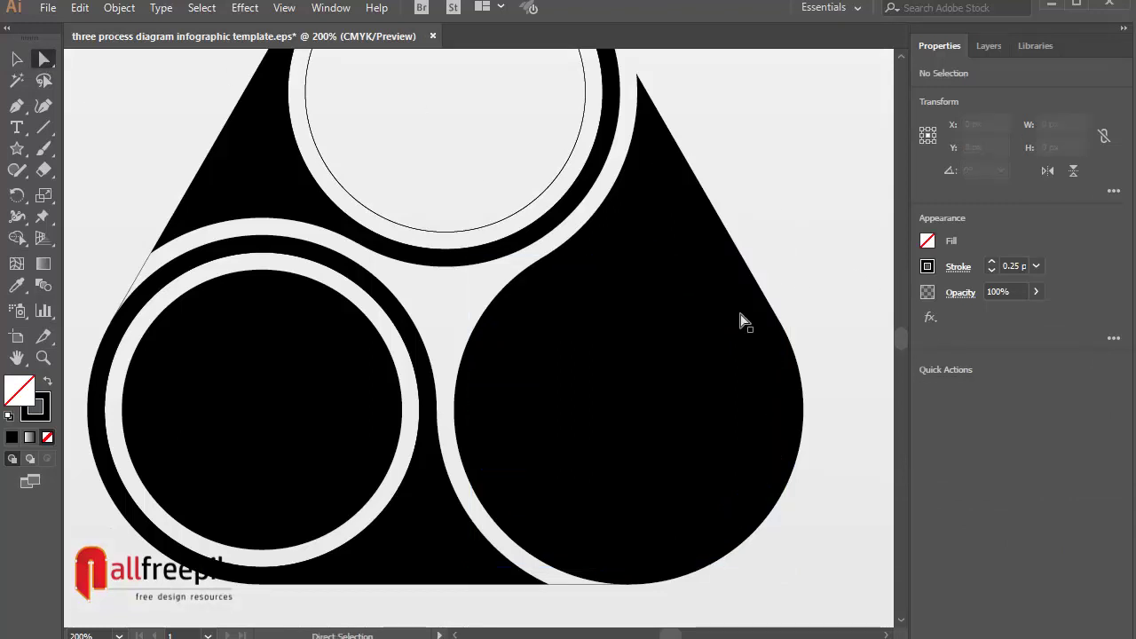
click(777, 313)
key(ctrl+a)
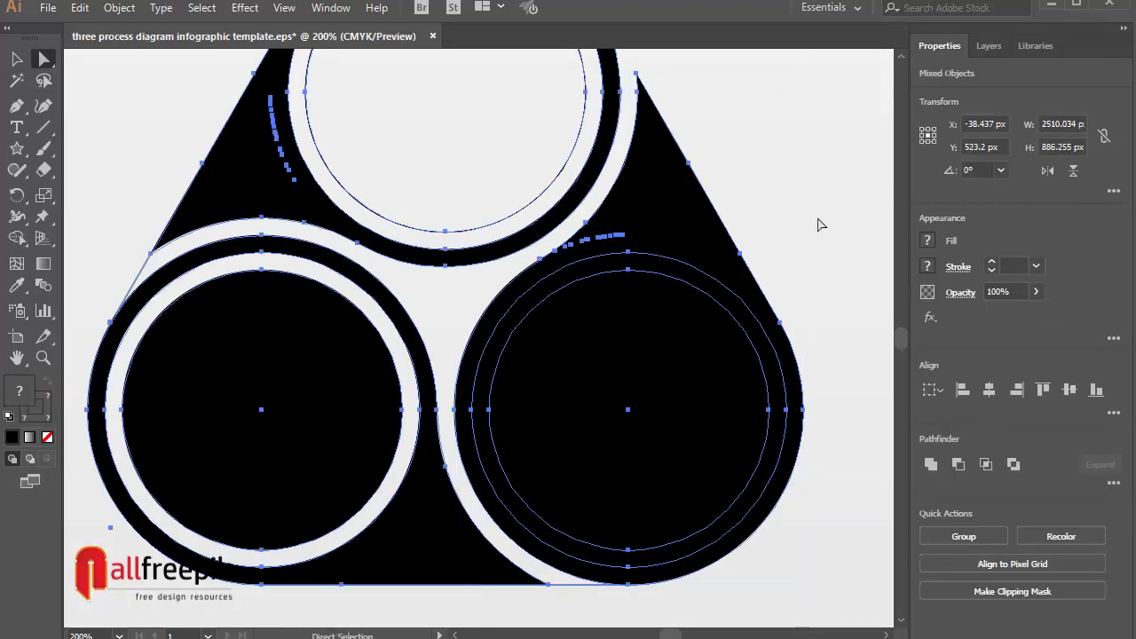
click(816, 225)
key(ctrl+a)
click(22, 241)
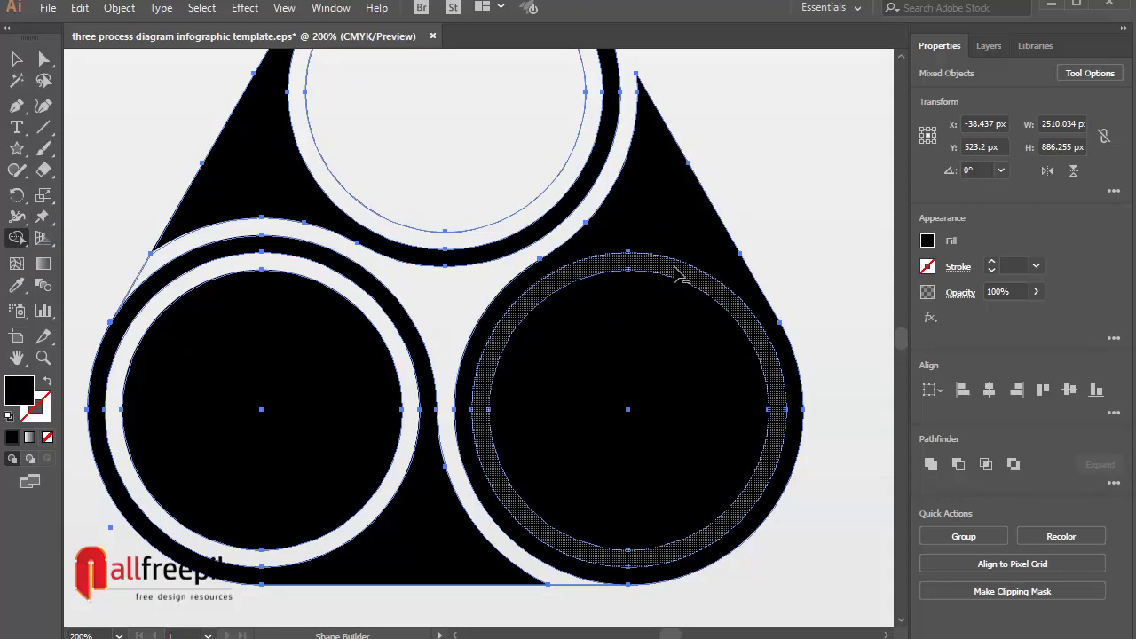
click(335, 284)
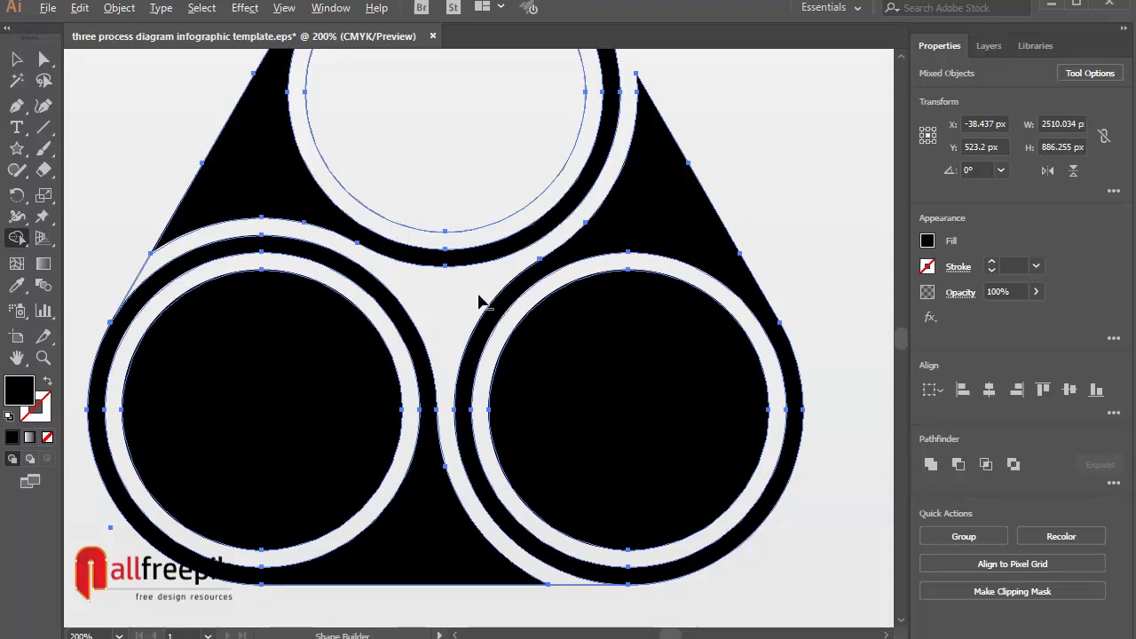
Remove the leftover outline regions beside the lower left ring and under the lower right ring with the Shape Builder, and deselect everything.
click(182, 267)
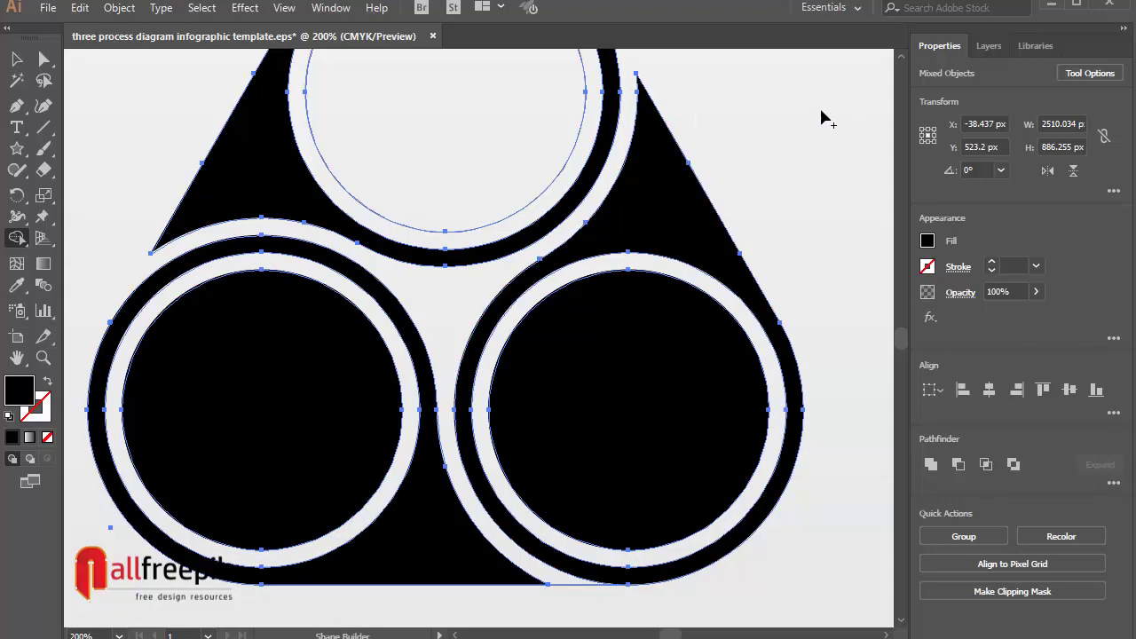
alt+click(567, 583)
ctrl+alt+click(781, 273)
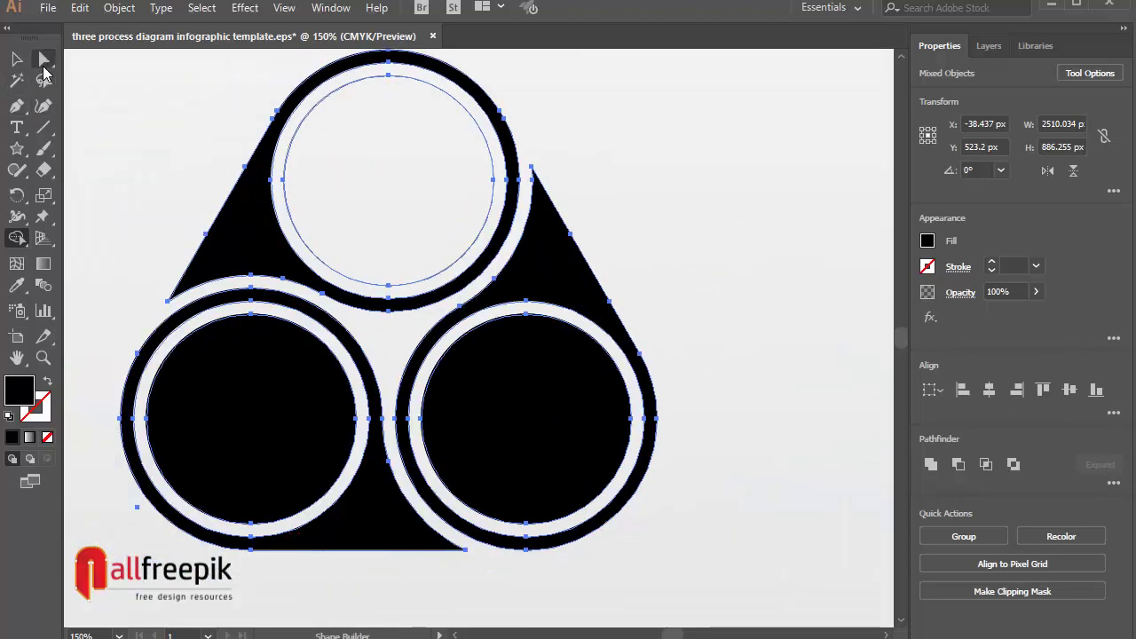
click(16, 59)
click(112, 97)
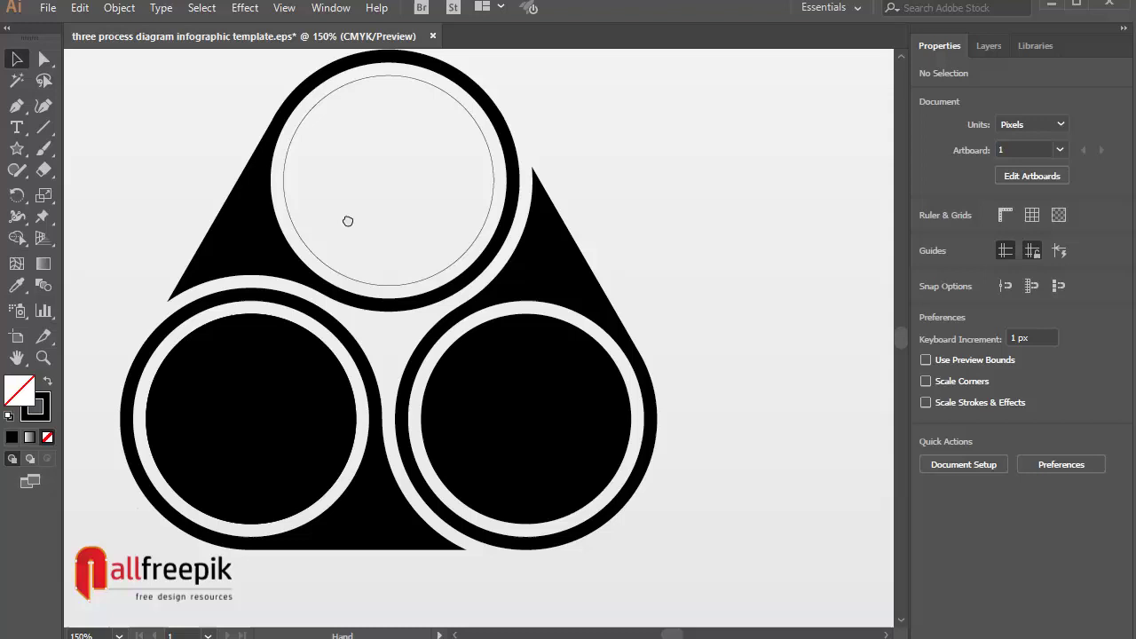
Copy the lower left circle's solid black appearance onto the upper group's inner circle with the Eyedropper and deselect it.
drag(348, 221, 490, 295)
click(456, 329)
key(i)
click(448, 469)
click(21, 64)
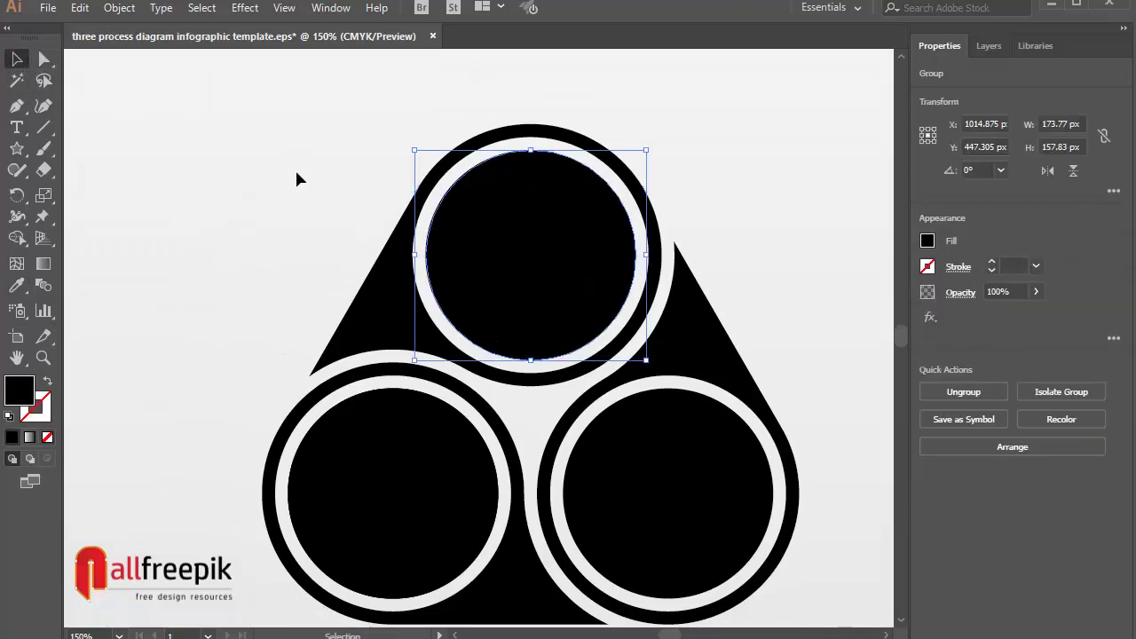
click(296, 180)
Select the whole three-ring diagram and enlarge it from its center to about 872 × 813 px.
scroll(557, 266, down, 3)
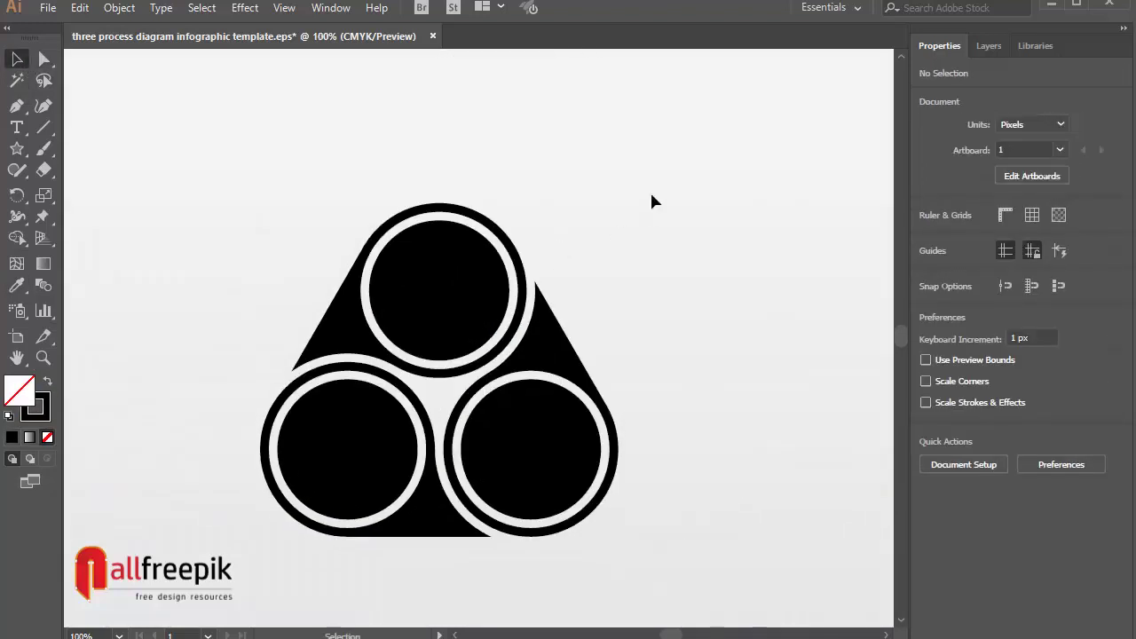
drag(579, 172, 375, 209)
click(221, 133)
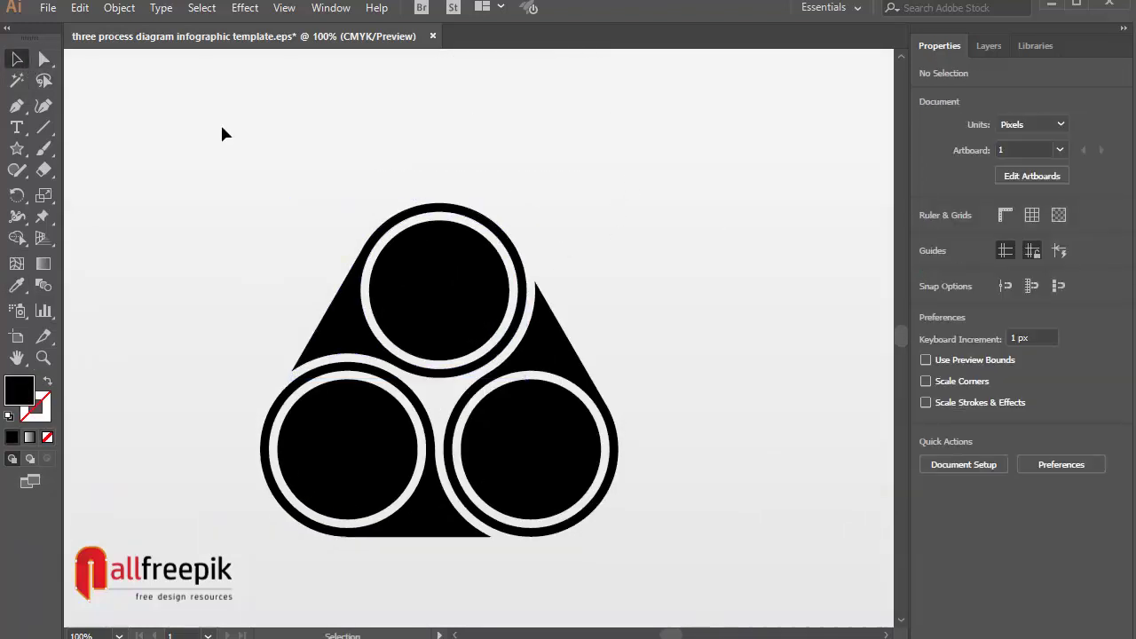
ctrl+alt+click(621, 212)
drag(543, 388, 633, 300)
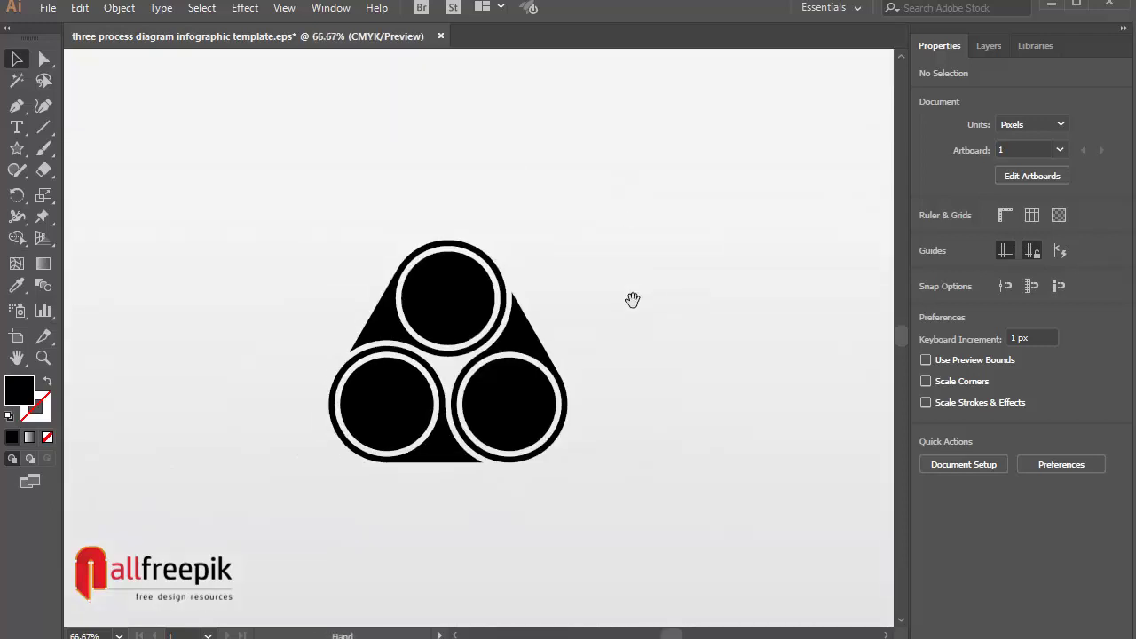
drag(687, 216, 255, 534)
ctrl+alt+click(527, 387)
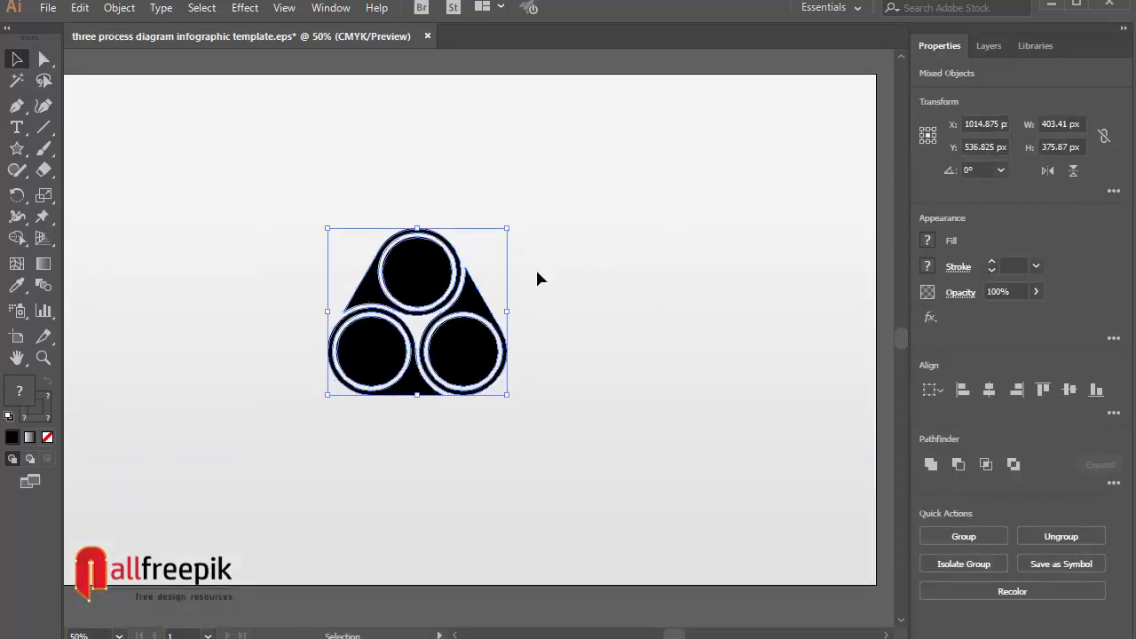
drag(506, 228, 610, 131)
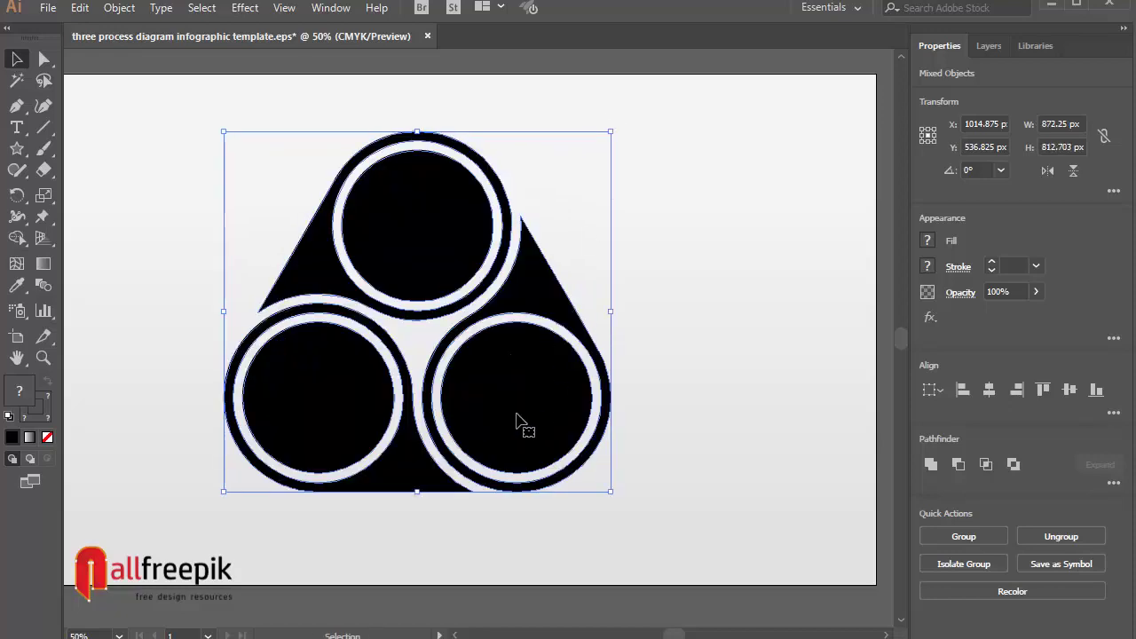
Move the diagram slightly lower on the artboard, to about X 1025 and Y 571 px, and enlarge it to about 1032 × 962 px.
drag(515, 413, 519, 440)
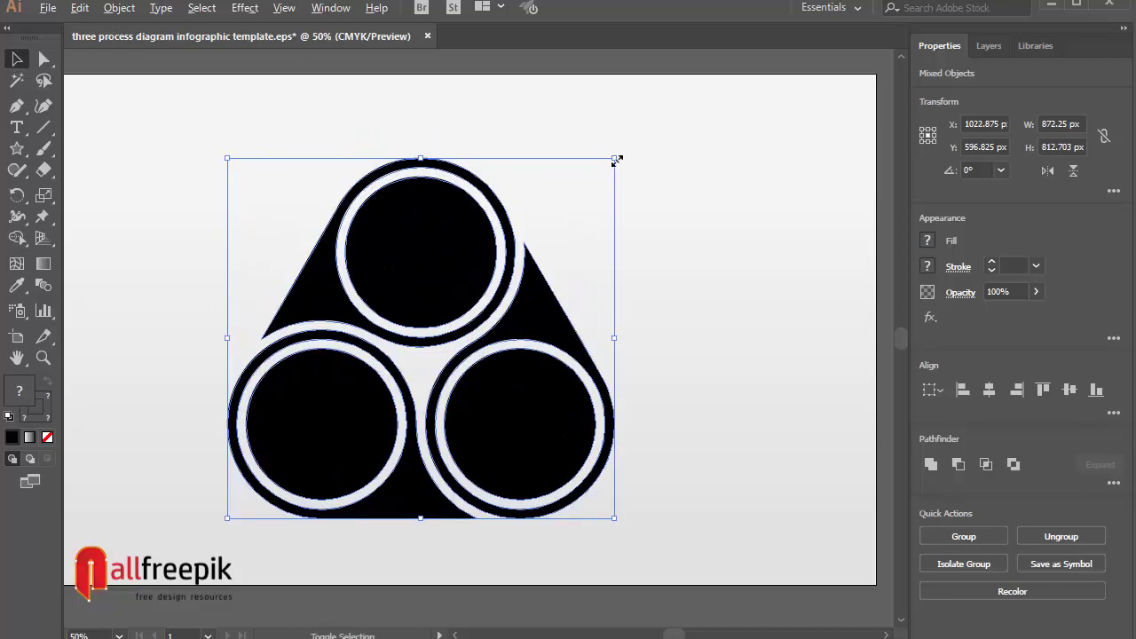
drag(617, 159, 638, 127)
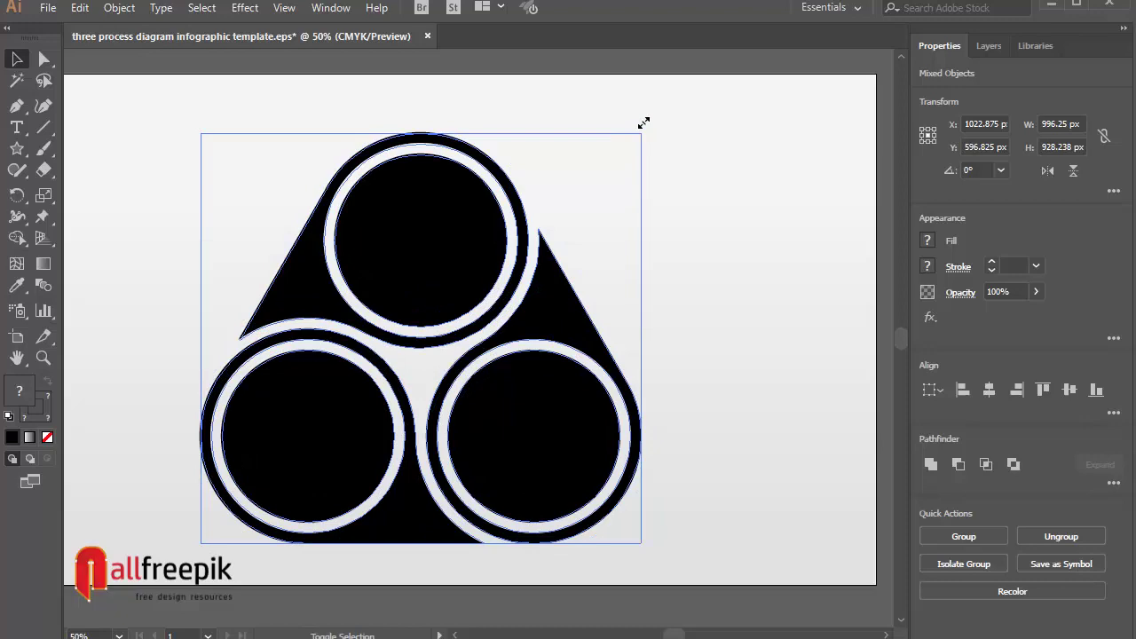
drag(540, 446, 543, 435)
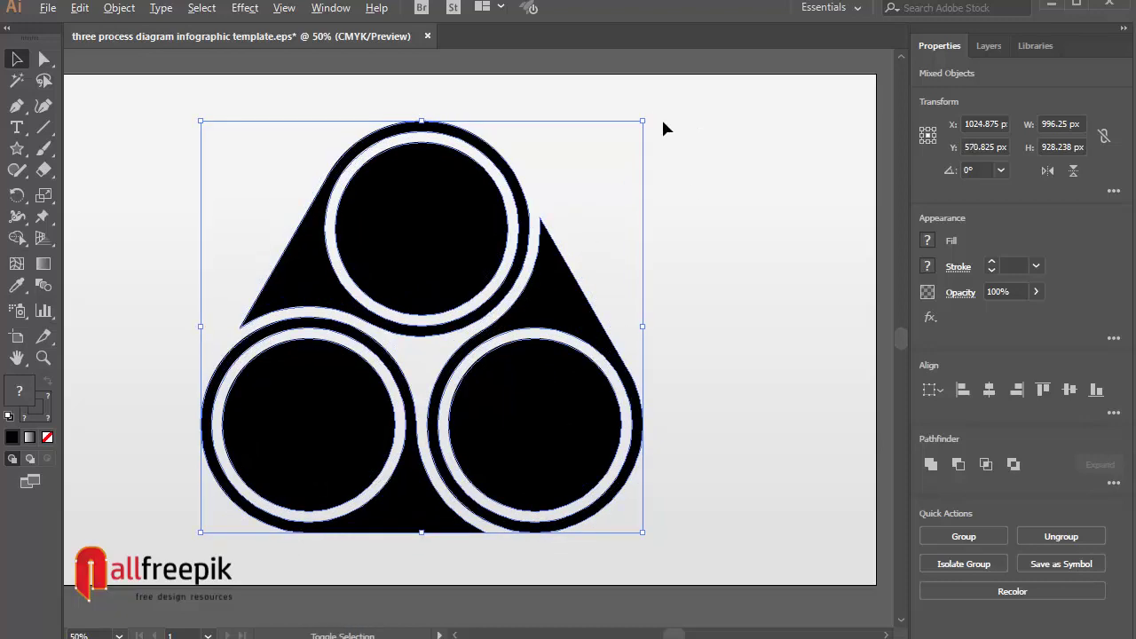
drag(647, 122, 650, 113)
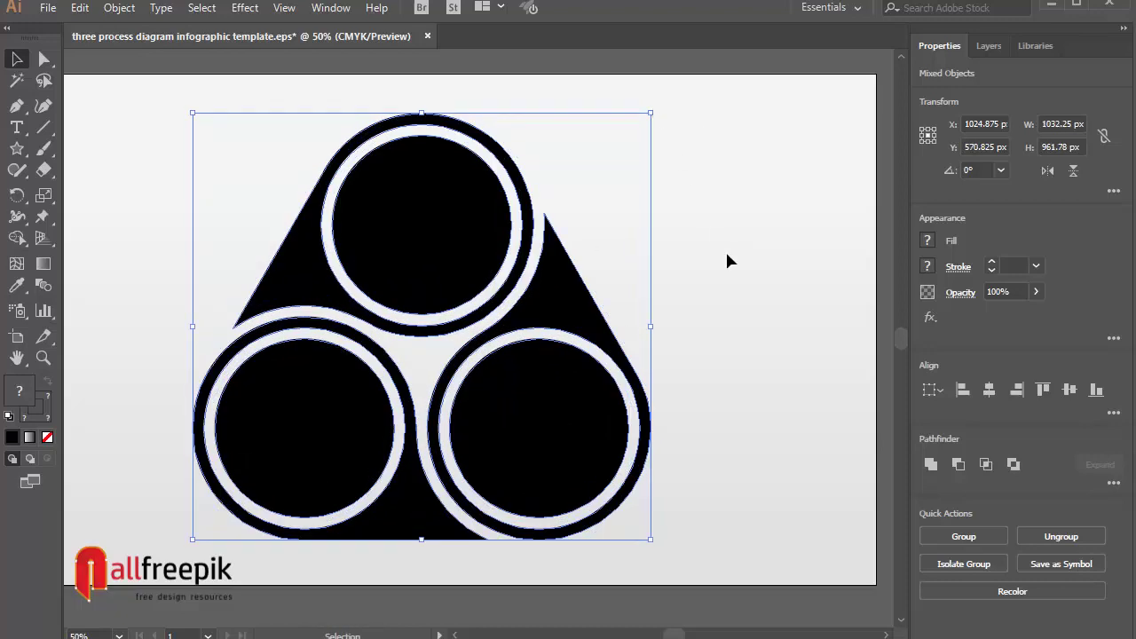
Fill the upper group's inner circle and surrounding ring shape with the teal gradient from the swatch beside the artboard, using the Eyedropper.
key(space)
drag(573, 297, 794, 286)
drag(505, 282, 513, 305)
click(499, 212)
click(622, 206)
shift+click(539, 284)
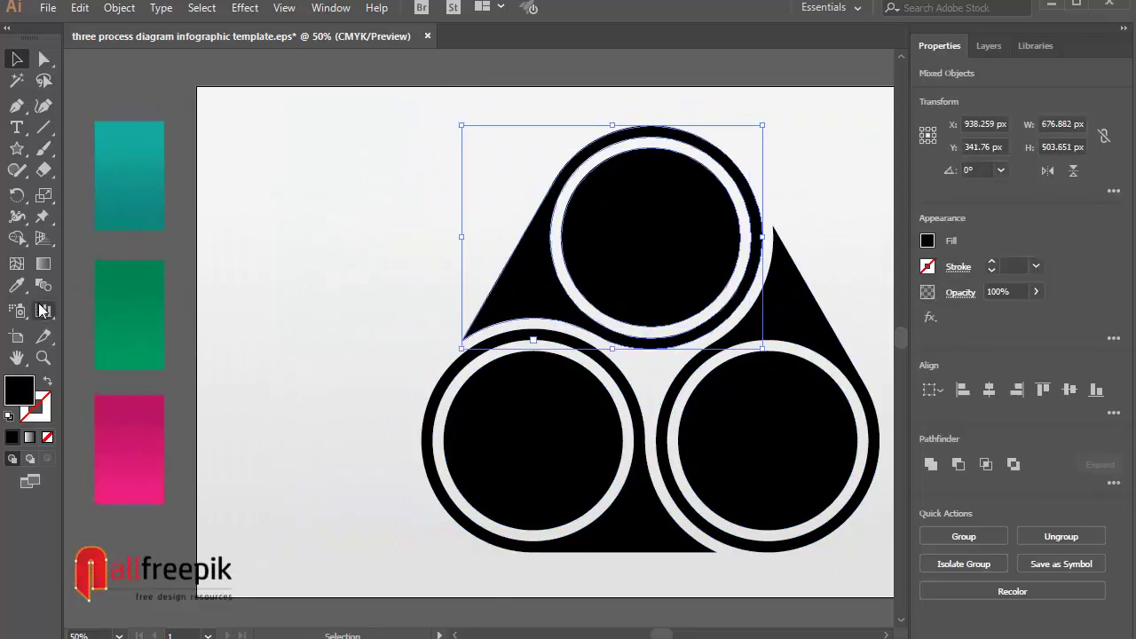
key(i)
click(163, 160)
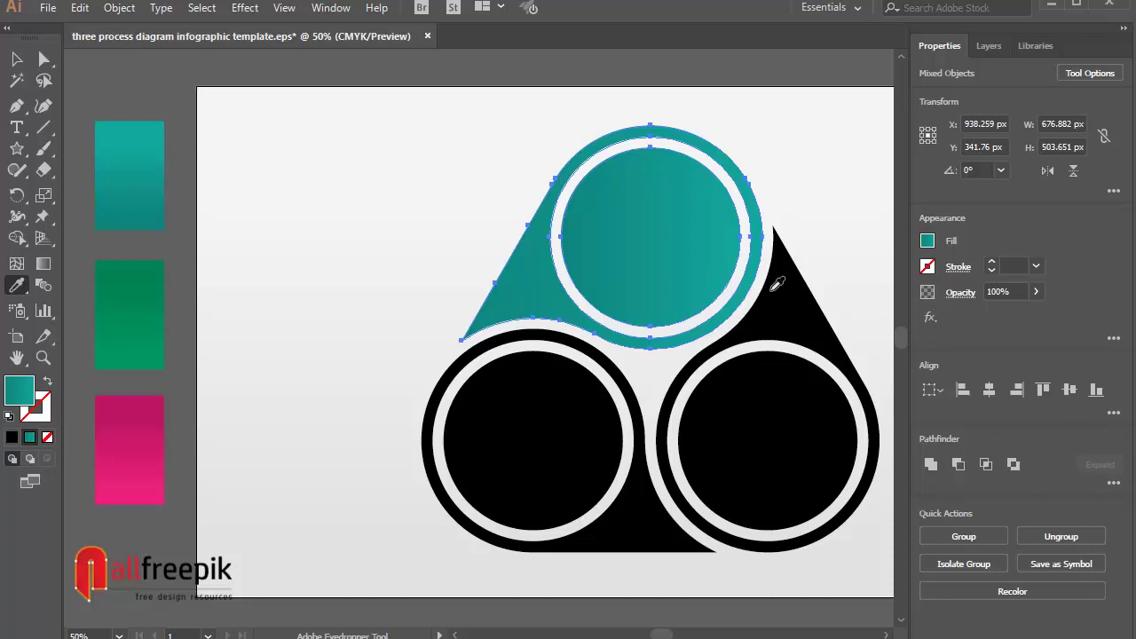
click(18, 60)
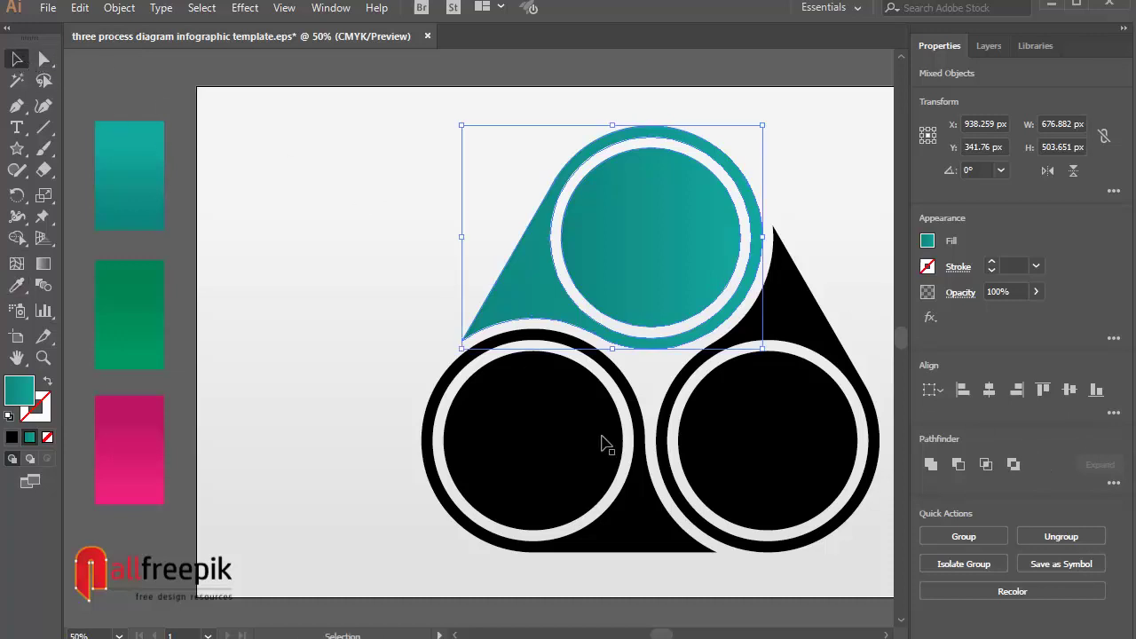
Fill the lower left circle and its ring shape with the green gradient from the sample rectangle using the Eyedropper.
click(571, 439)
shift+click(651, 537)
click(17, 285)
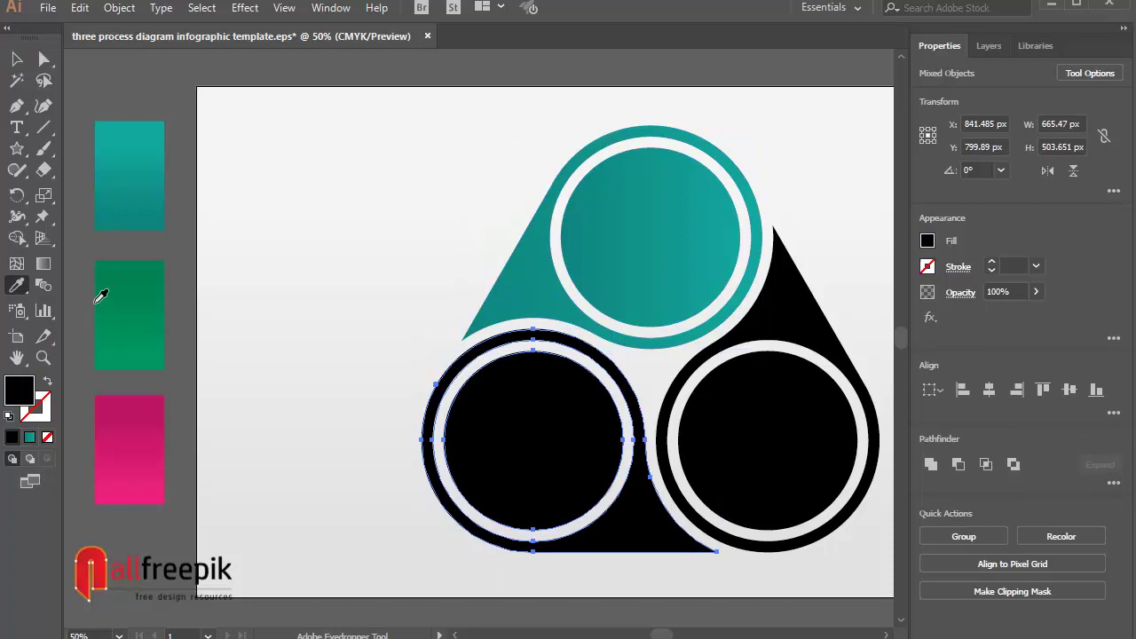
click(137, 299)
click(17, 58)
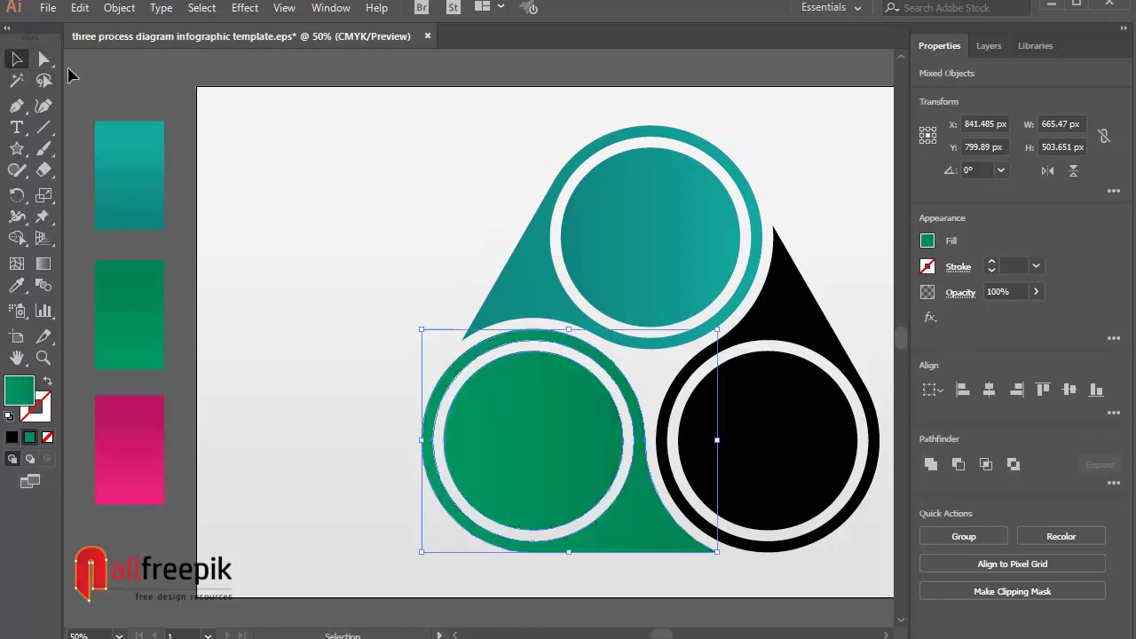
Fill the lower right circle and ring shape with the pink gradient from the sample rectangle using the Eyedropper, and deselect them.
click(804, 431)
shift+click(781, 301)
click(802, 329)
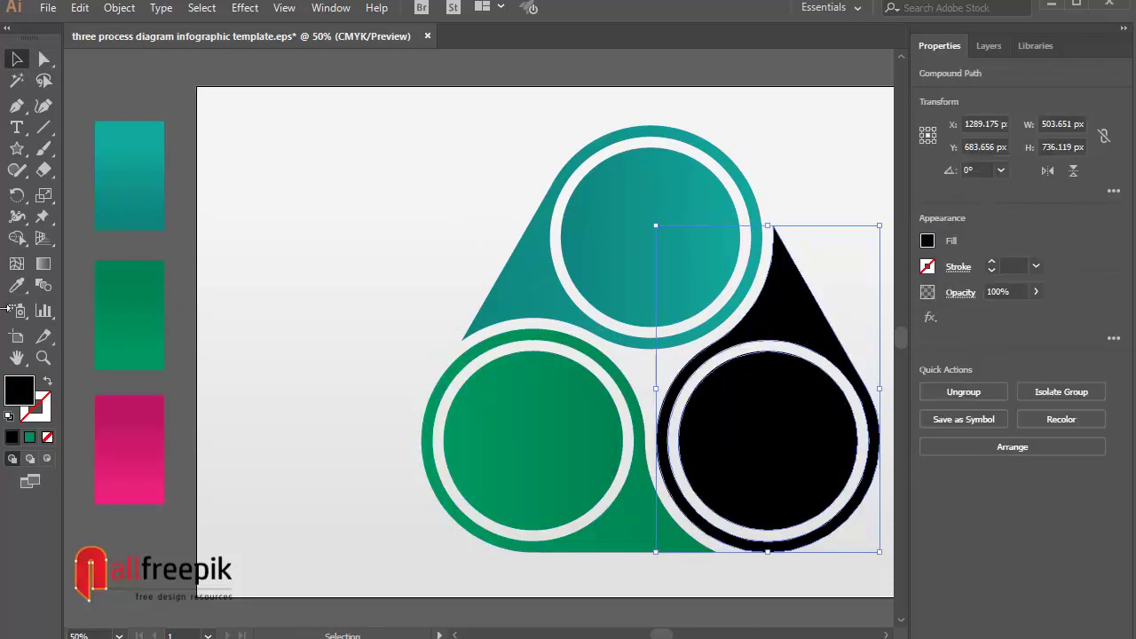
click(19, 288)
click(151, 456)
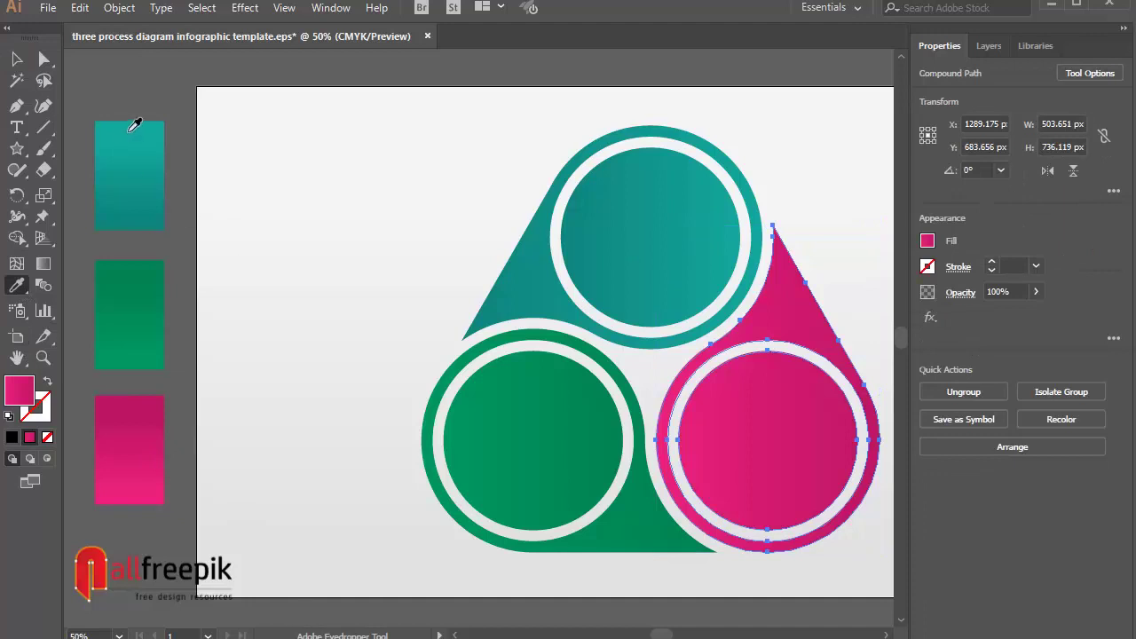
click(17, 58)
click(330, 175)
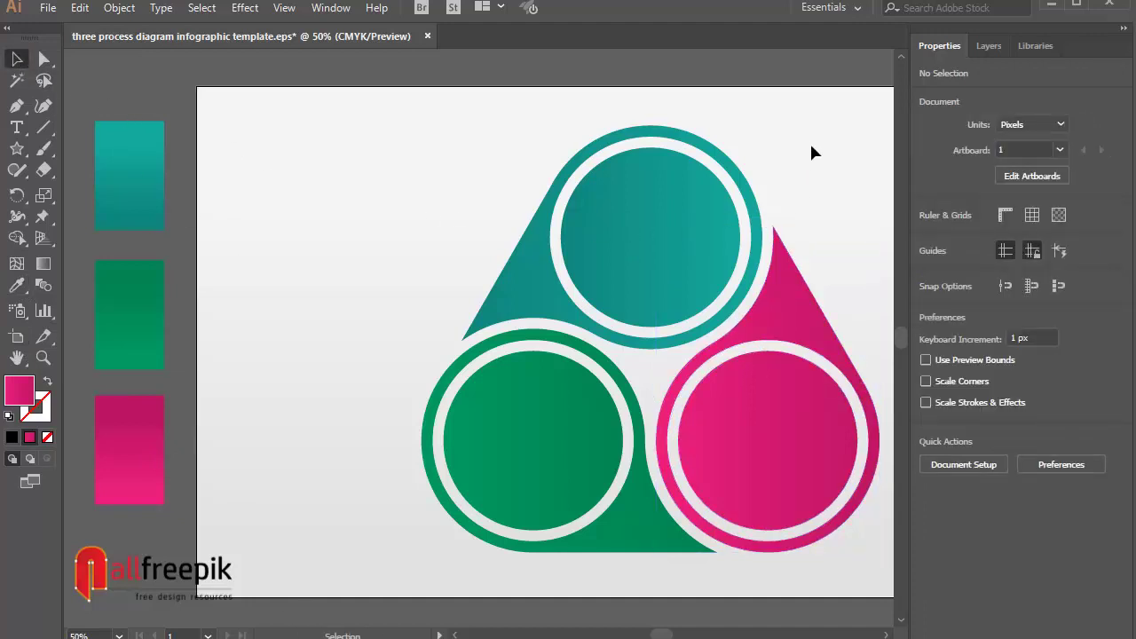
Unite the teal inner circle and its ring shape into one object with the Pathfinder.
click(726, 216)
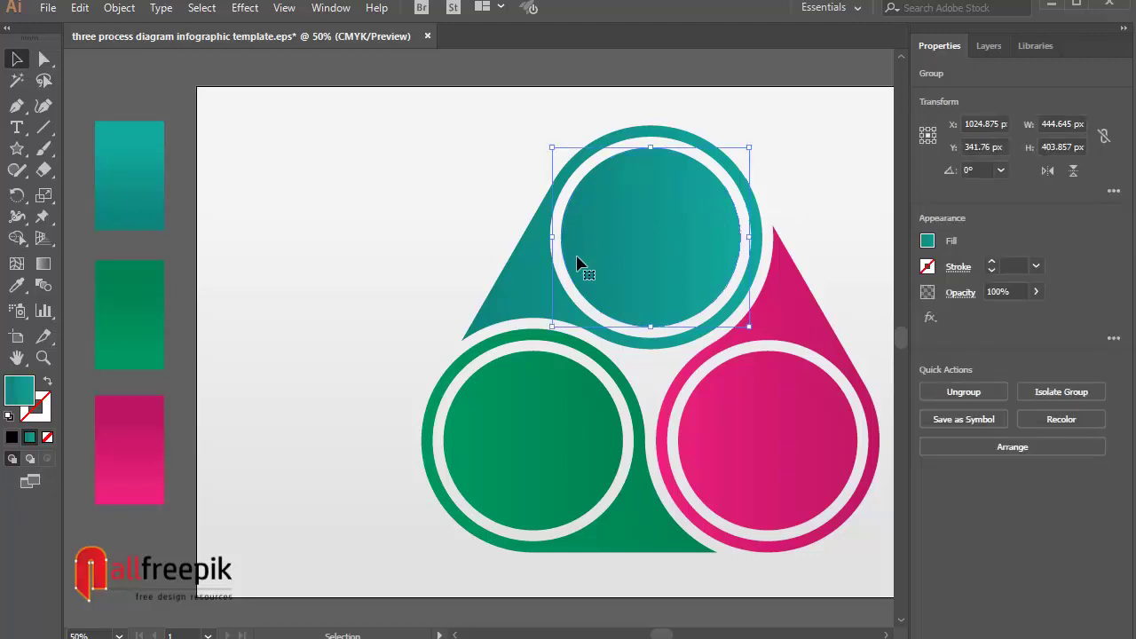
shift+click(568, 289)
click(933, 464)
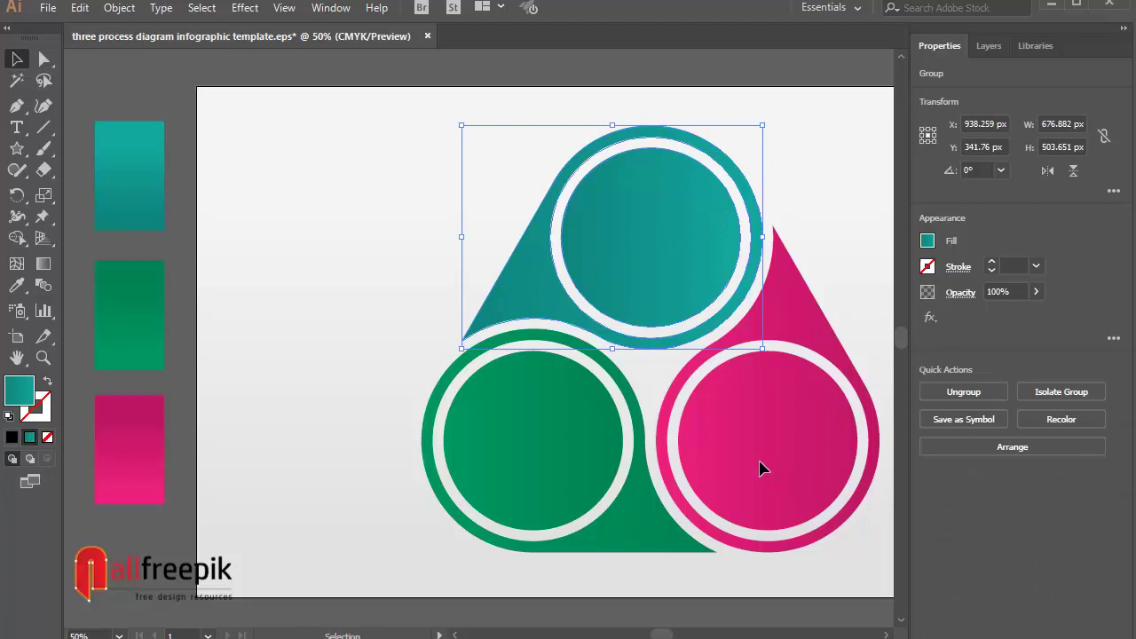
Unite the green inner circle and its ring shape with the Pathfinder and deselect the result.
click(761, 468)
click(573, 453)
shift+click(653, 529)
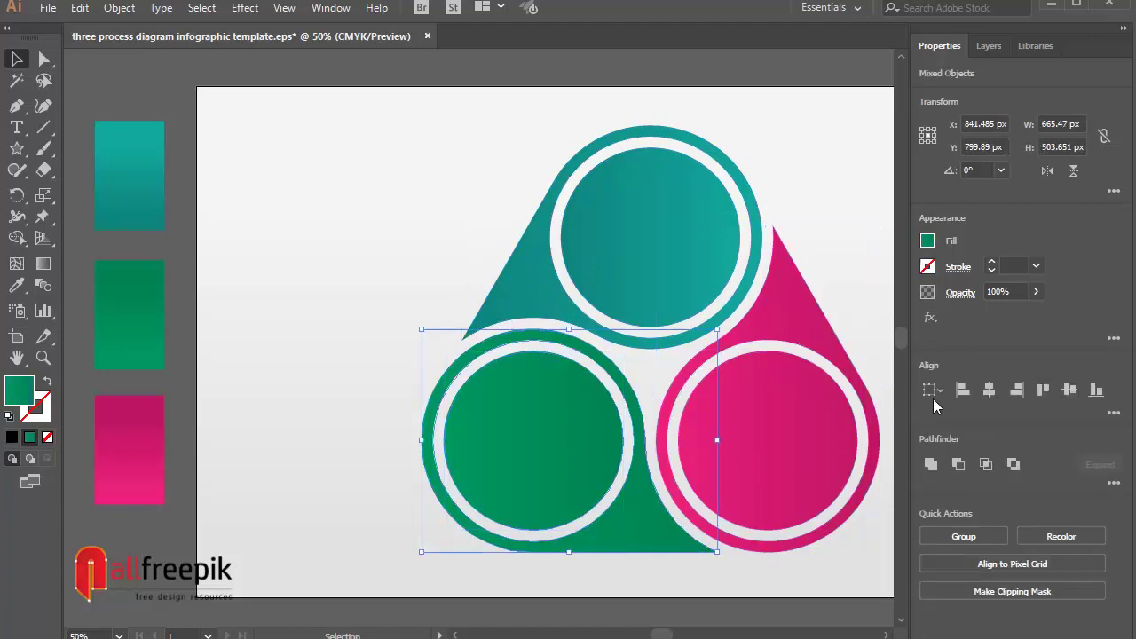
click(930, 464)
click(835, 275)
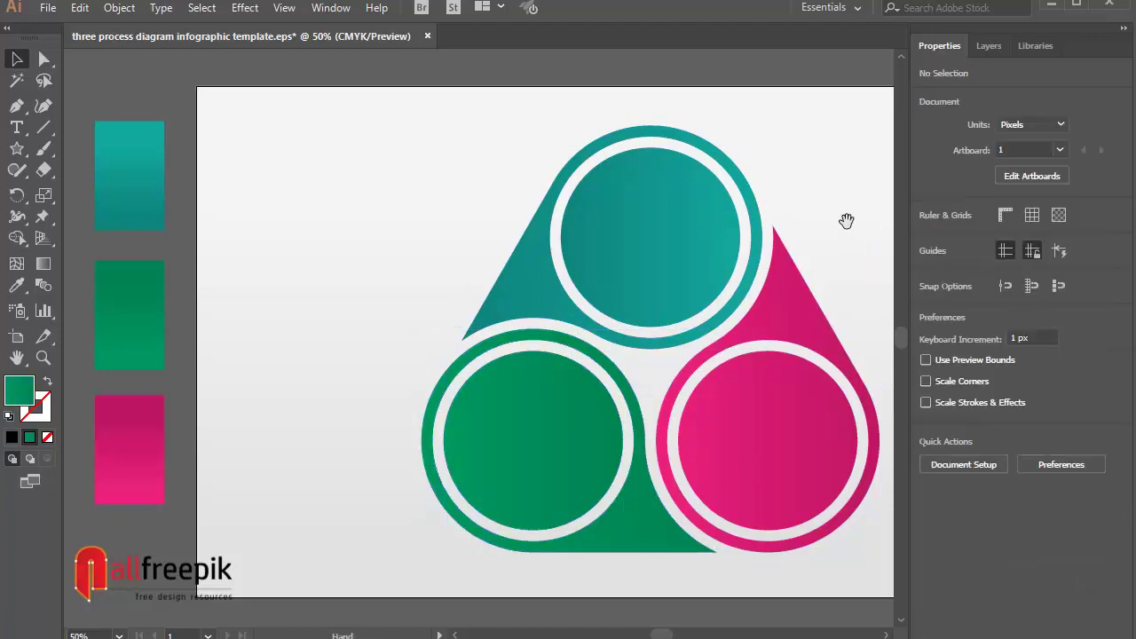
Show the Gradient settings and redraw the green shape's linear gradient diagonally from its upper left to its lower right, at about -42°.
drag(808, 199, 667, 134)
drag(720, 262, 724, 303)
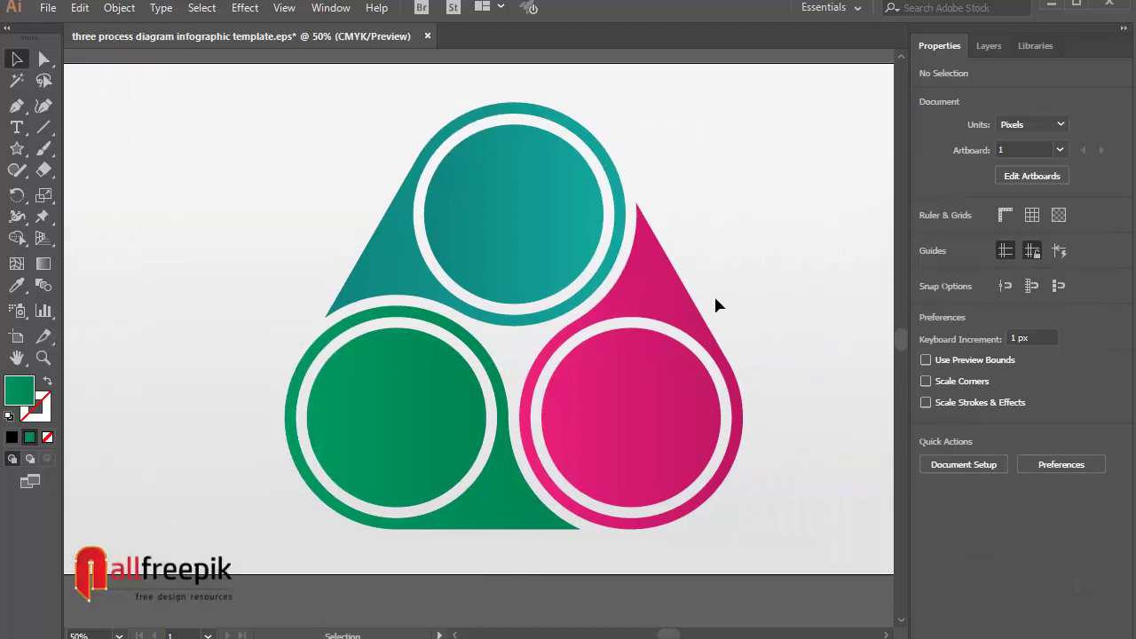
click(519, 515)
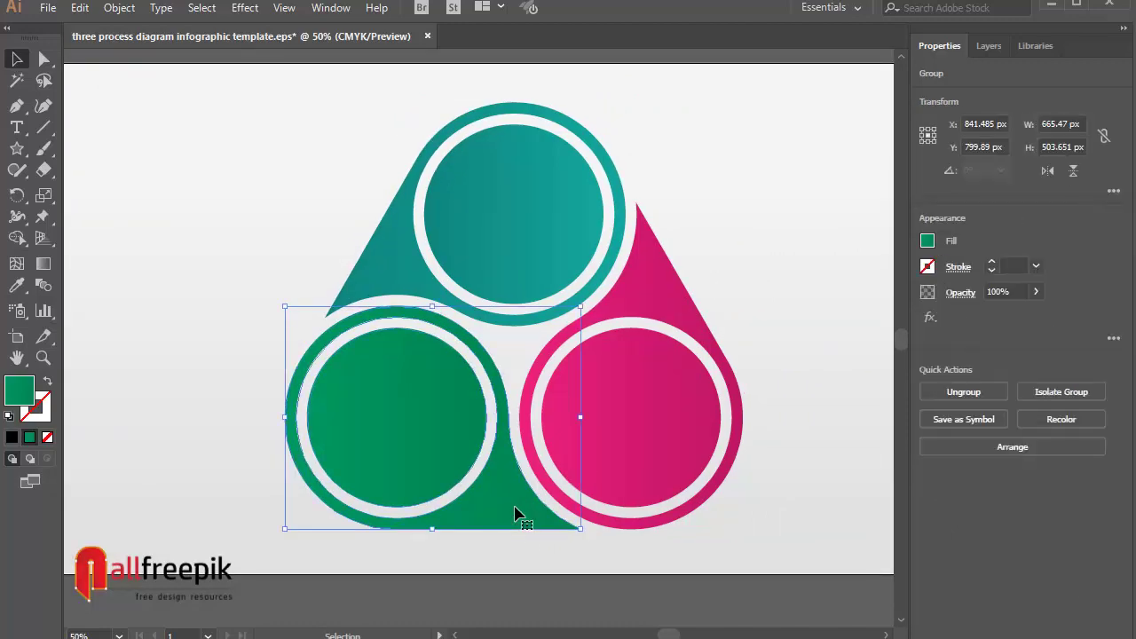
click(333, 8)
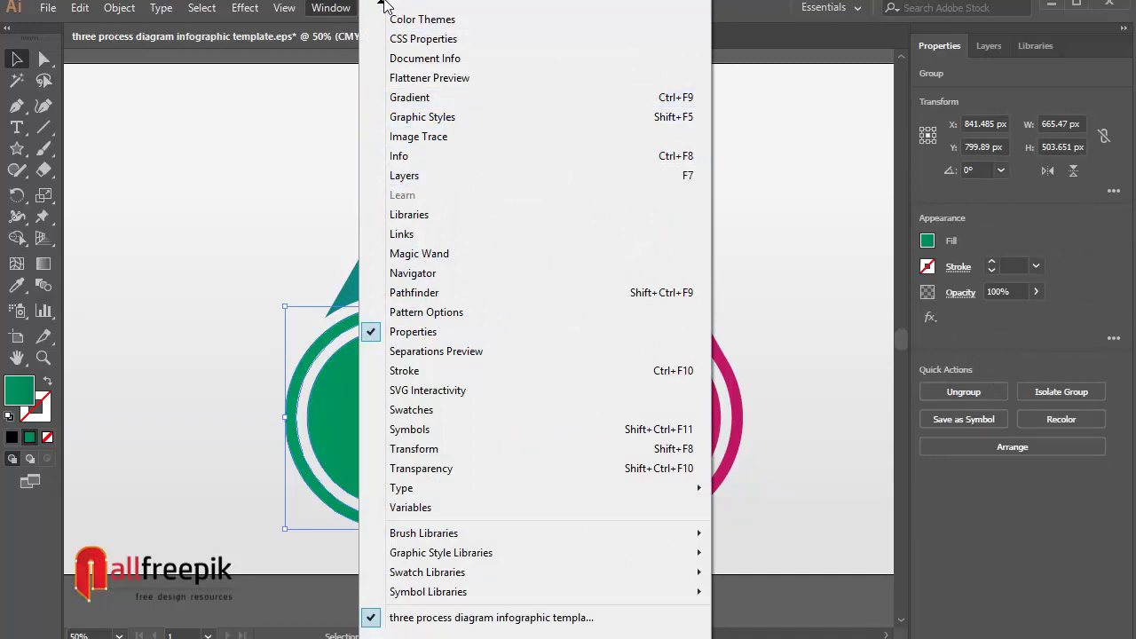
mouse_move(384, 5)
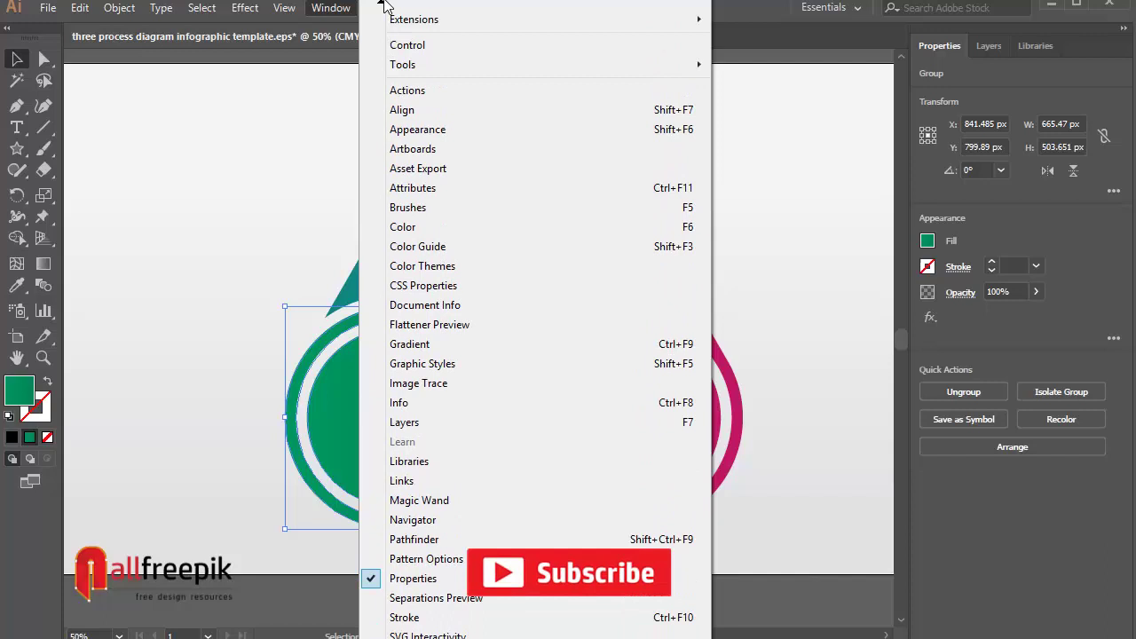
click(429, 342)
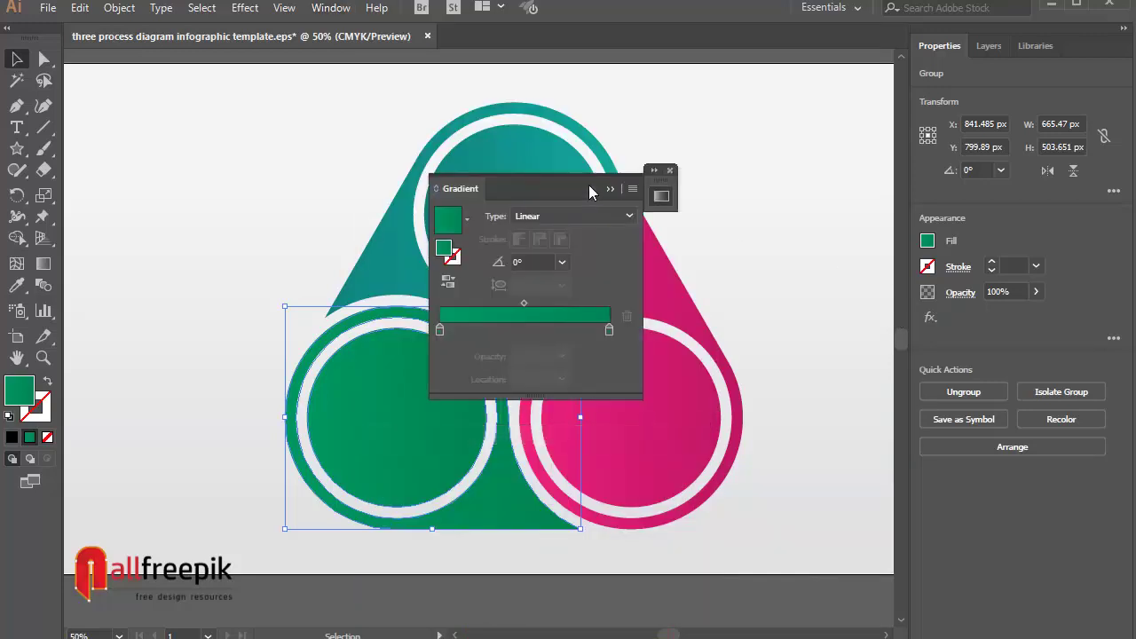
drag(581, 188, 805, 149)
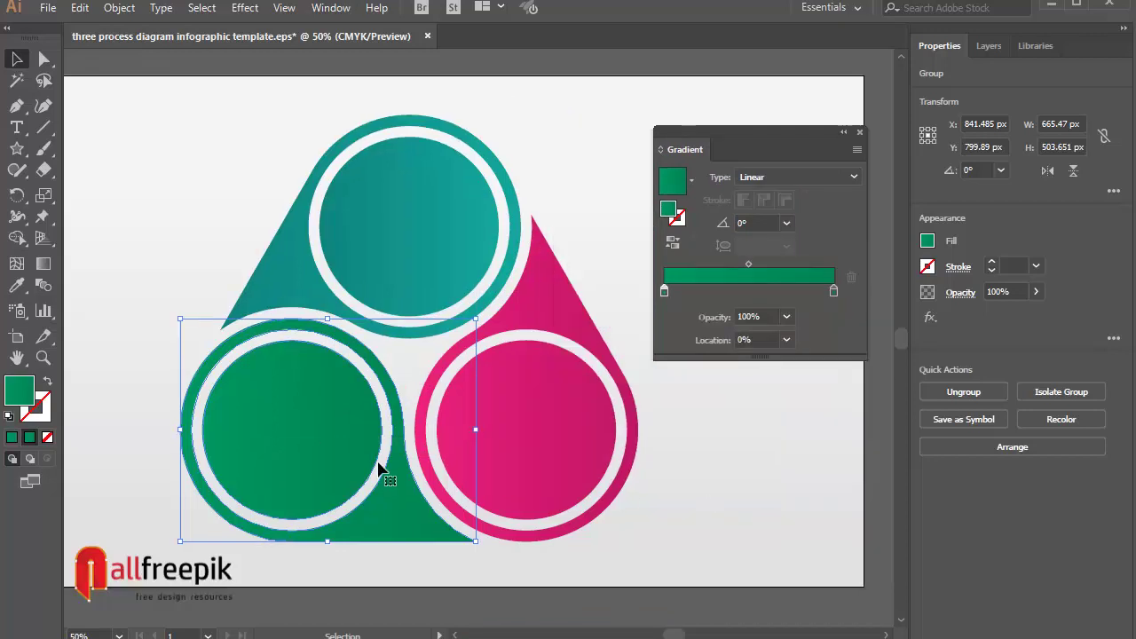
click(43, 263)
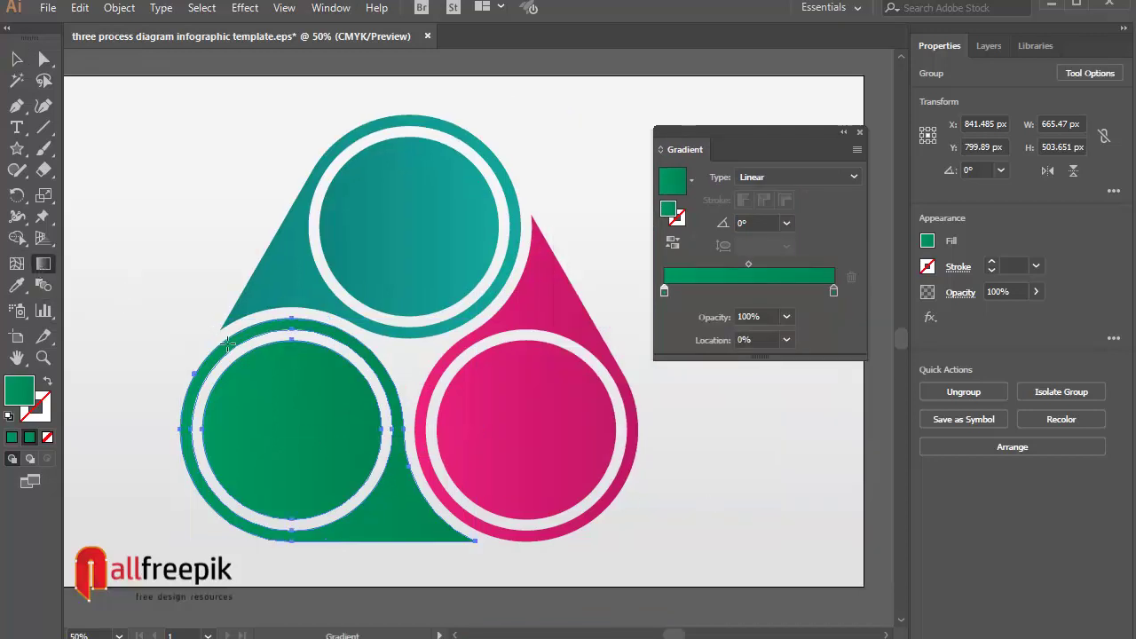
drag(228, 341, 413, 524)
click(17, 59)
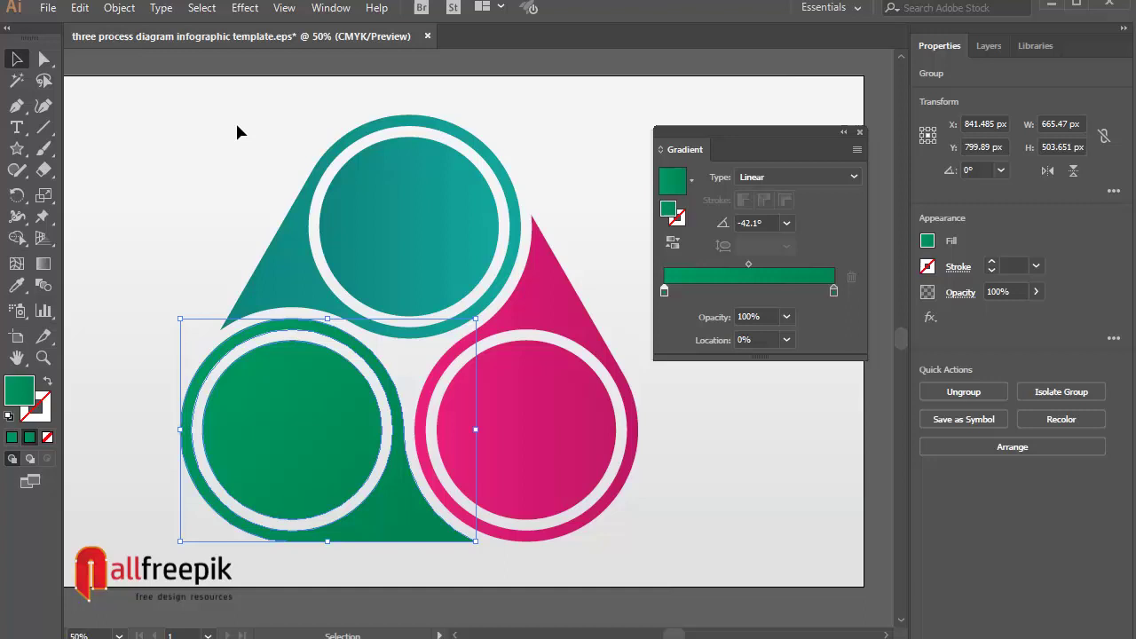
Redraw the pink shape's linear gradient from its bottom edge upward at about 80°, deselect it and close the Gradient settings.
click(547, 402)
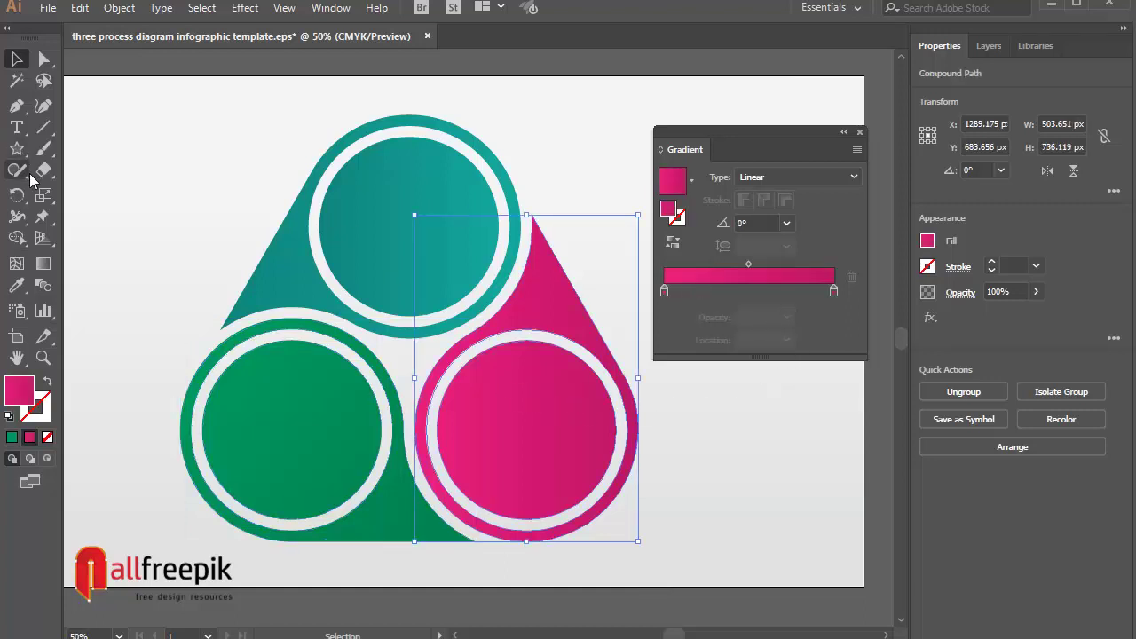
click(43, 264)
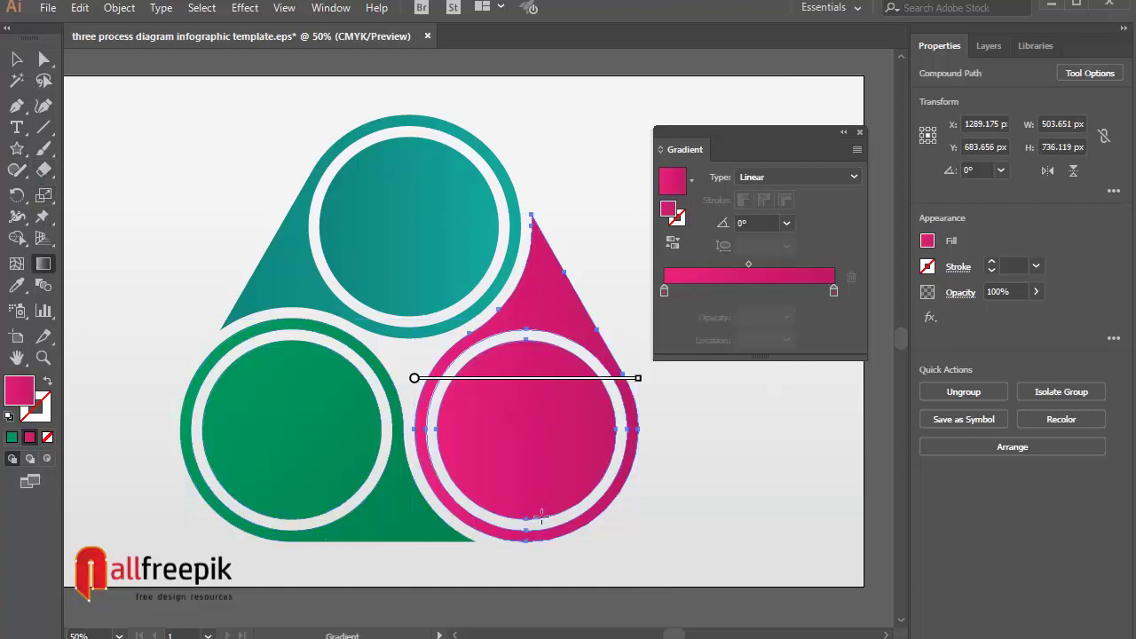
drag(512, 519, 549, 299)
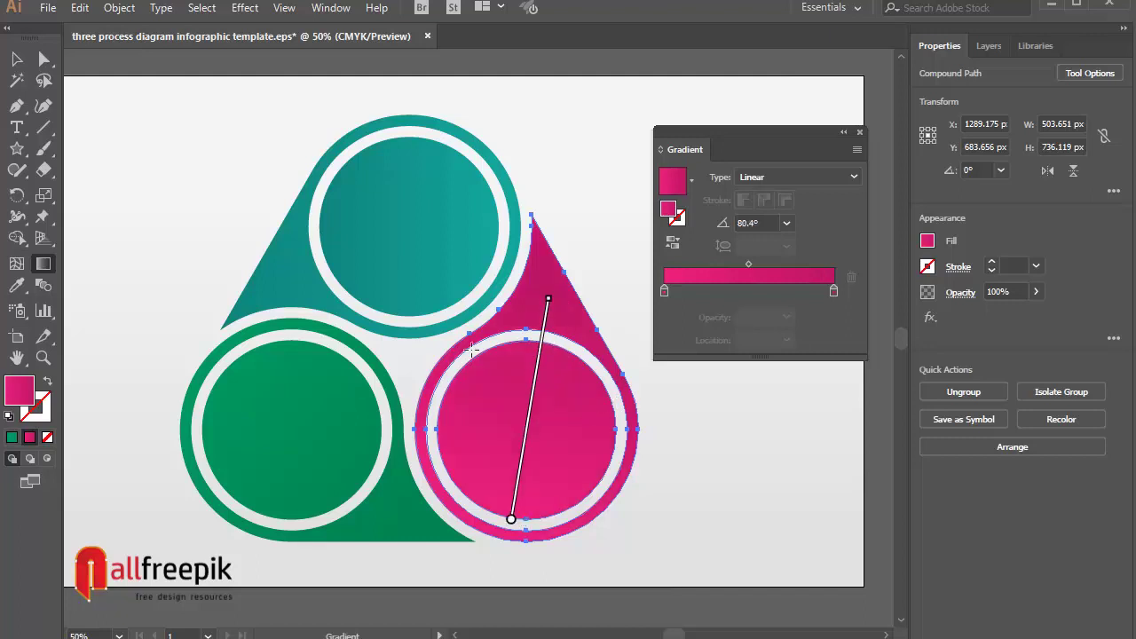
key(v)
click(134, 152)
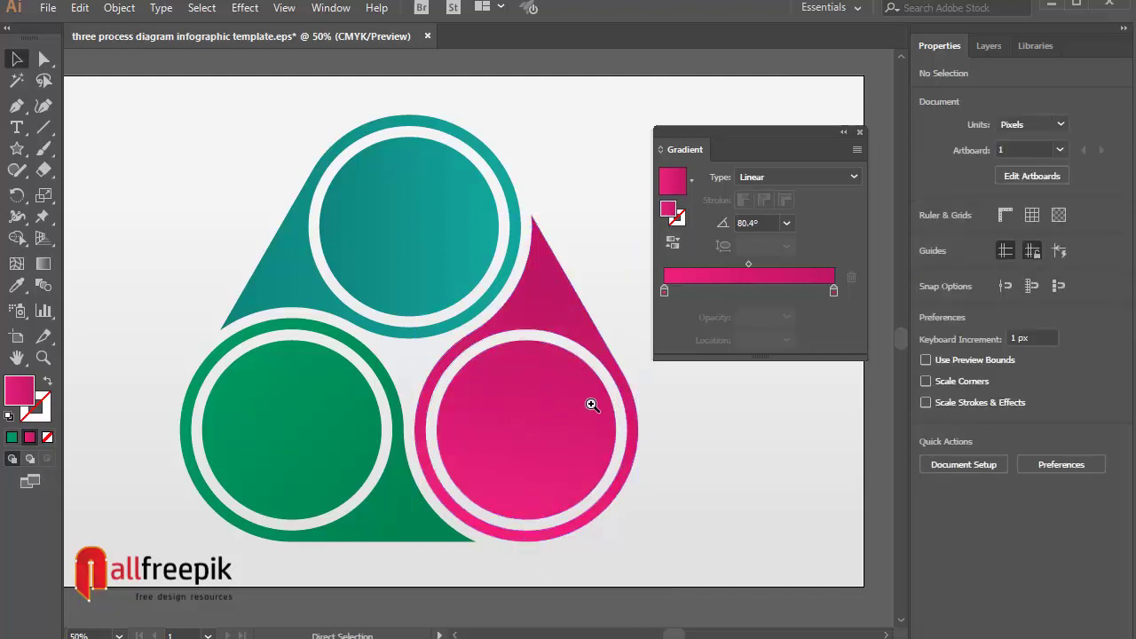
alt+click(653, 405)
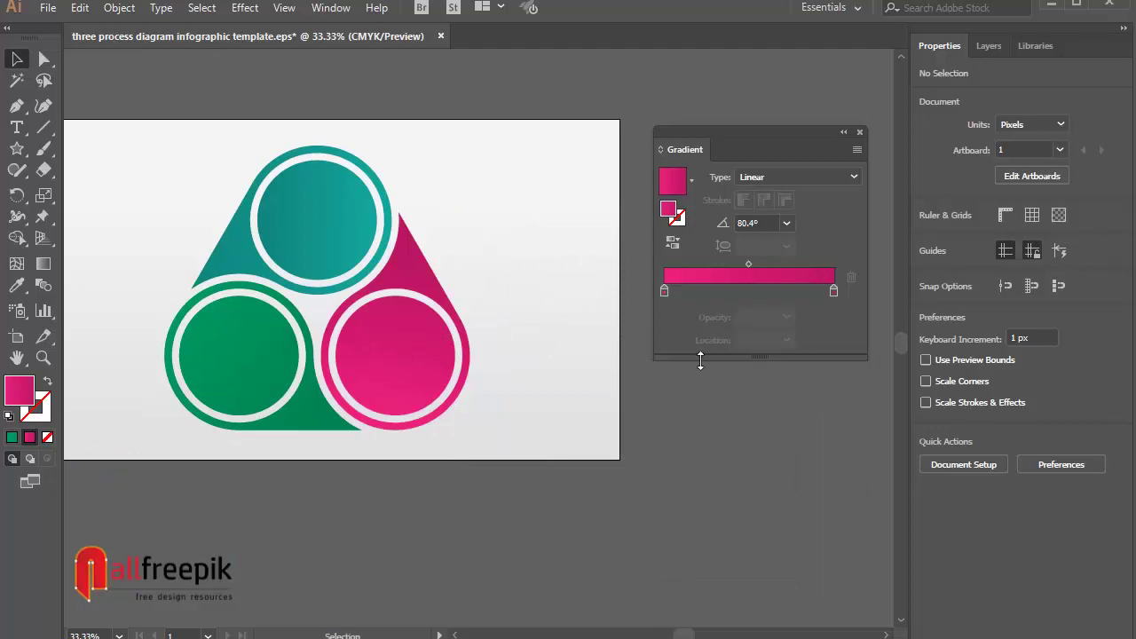
click(860, 133)
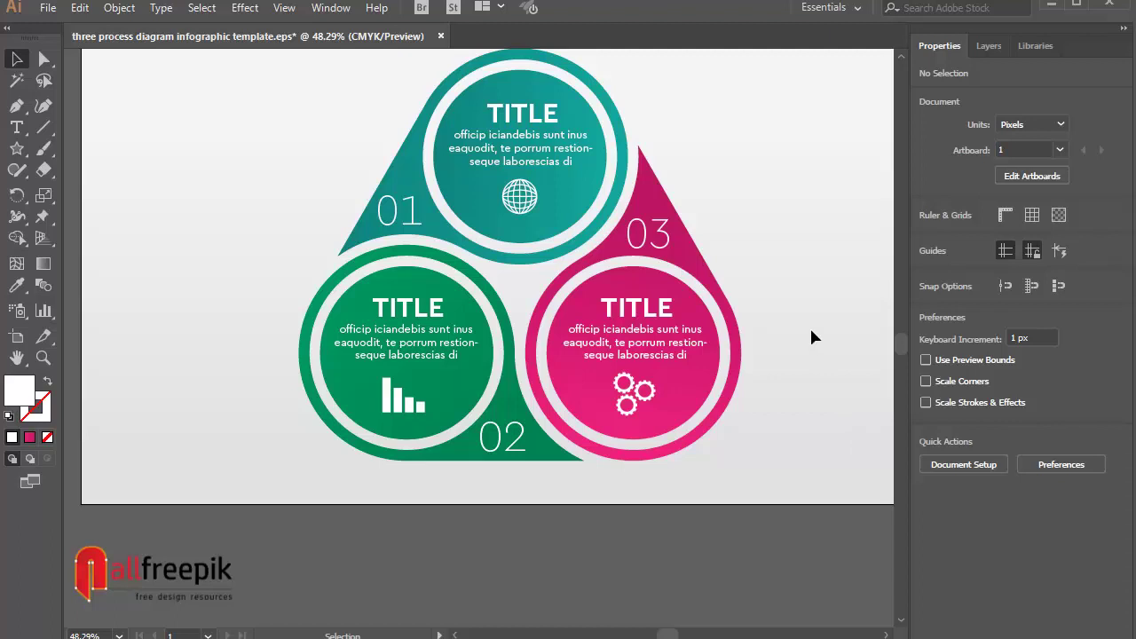
Apply a Drop Shadow to the three colored shapes in Multiply mode with 50% opacity, 5 px X and Y offsets and 3 px blur.
click(701, 279)
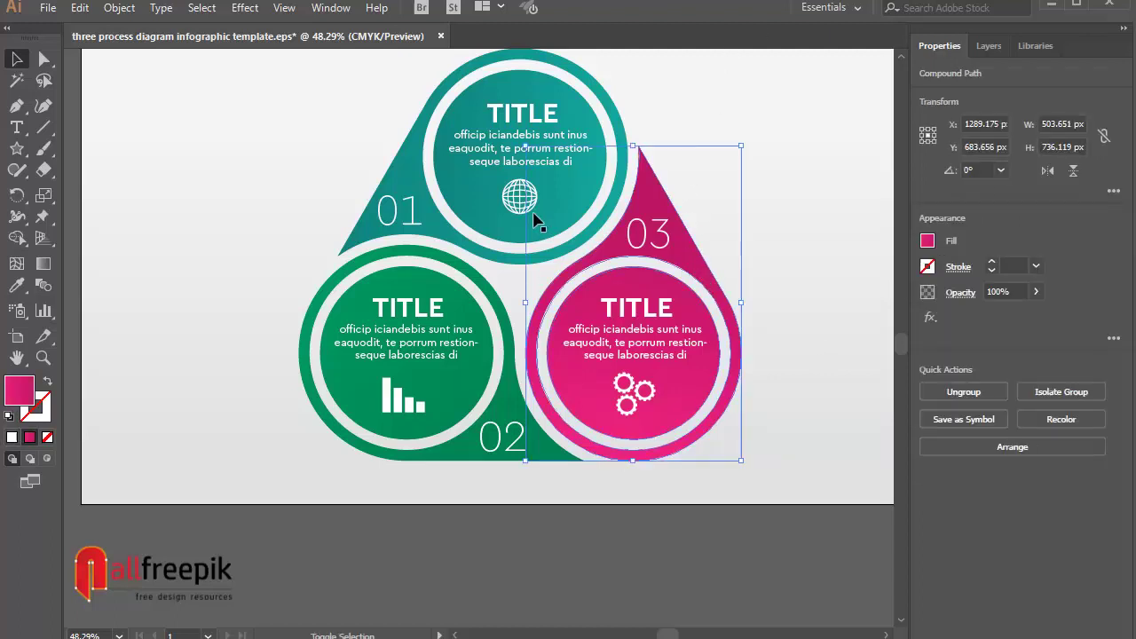
shift+click(503, 246)
shift+click(495, 304)
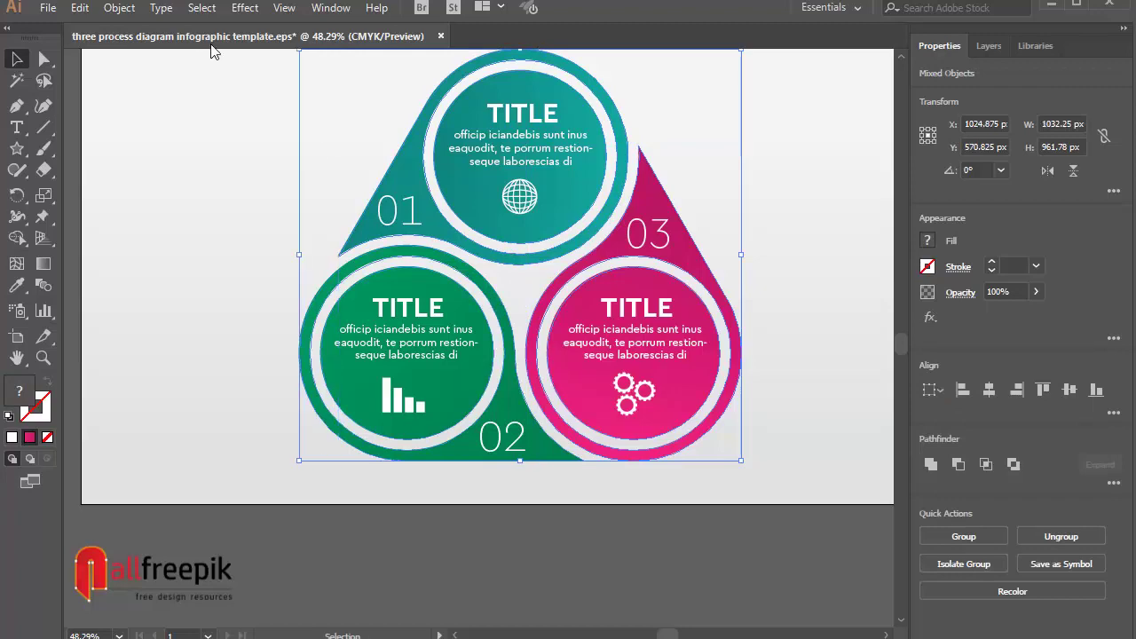
click(245, 8)
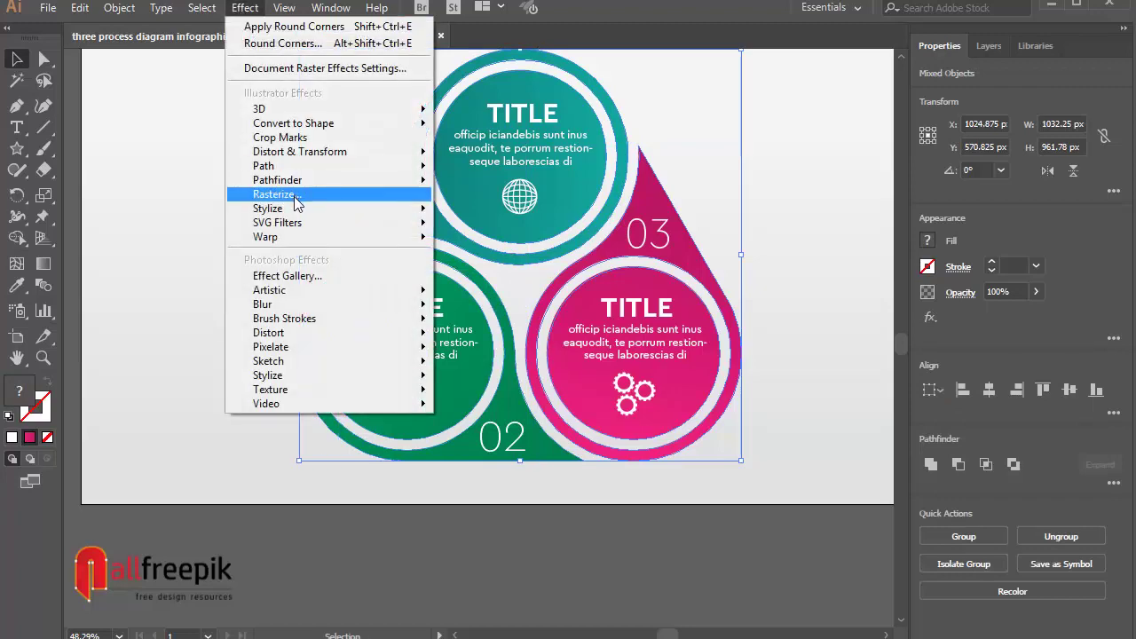
mouse_move(271, 207)
click(486, 208)
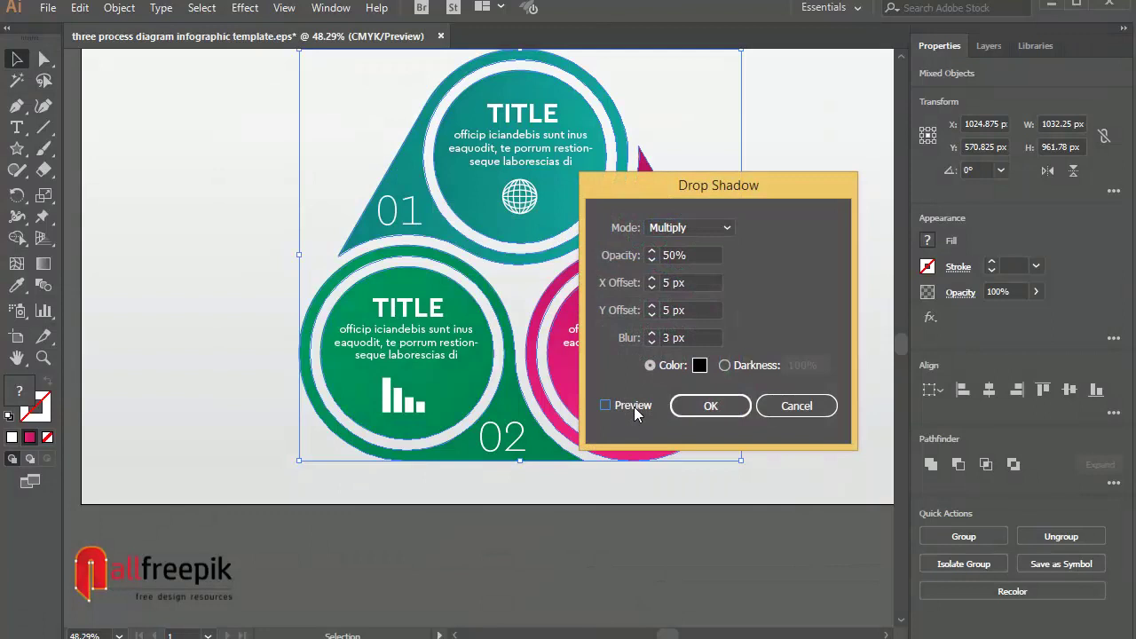
click(634, 407)
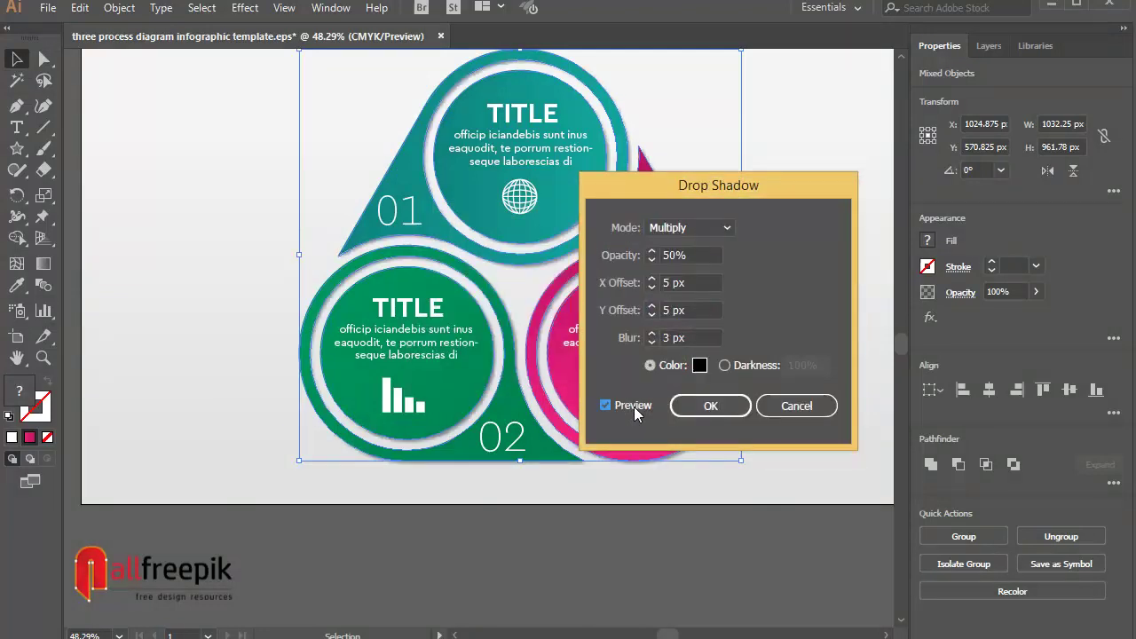
click(735, 406)
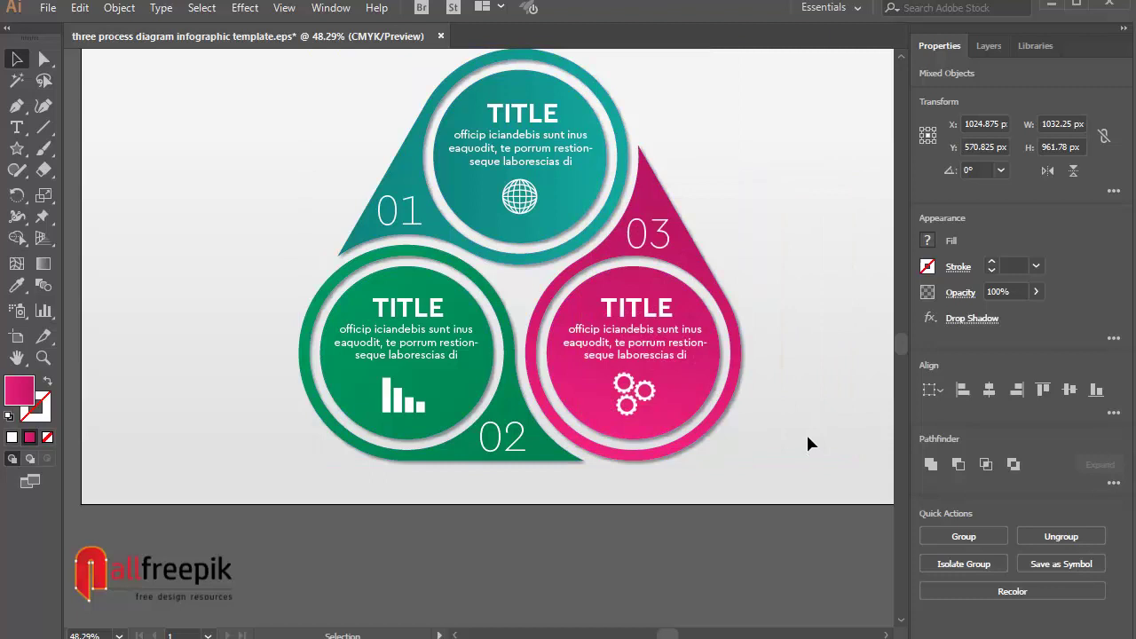
click(808, 436)
ctrl+alt+click(797, 308)
drag(484, 338, 573, 341)
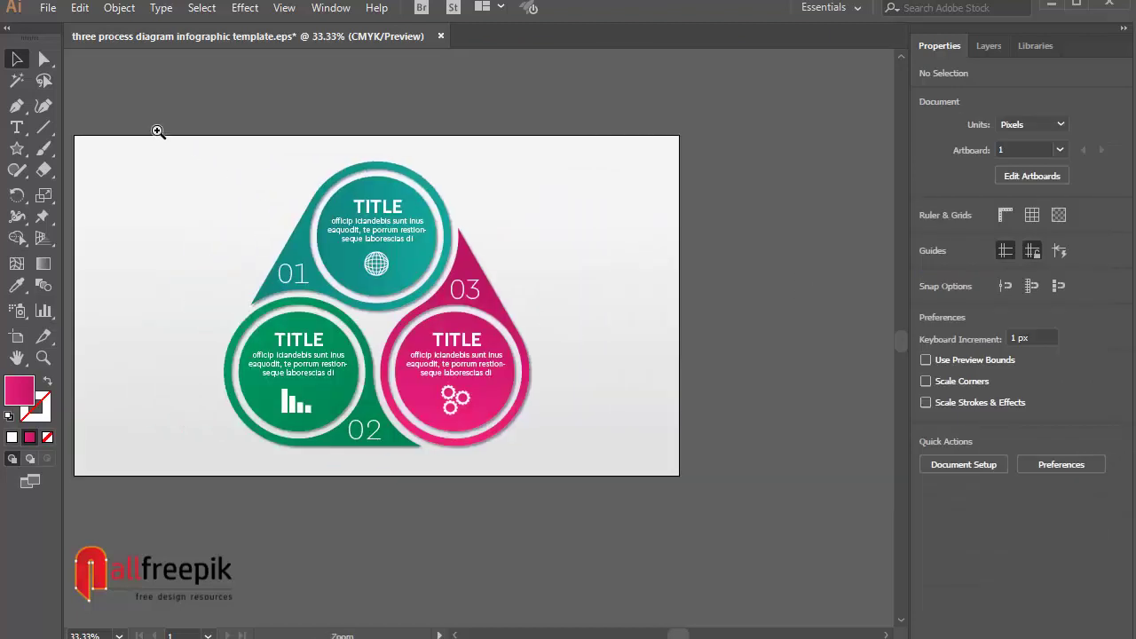
drag(157, 131, 659, 540)
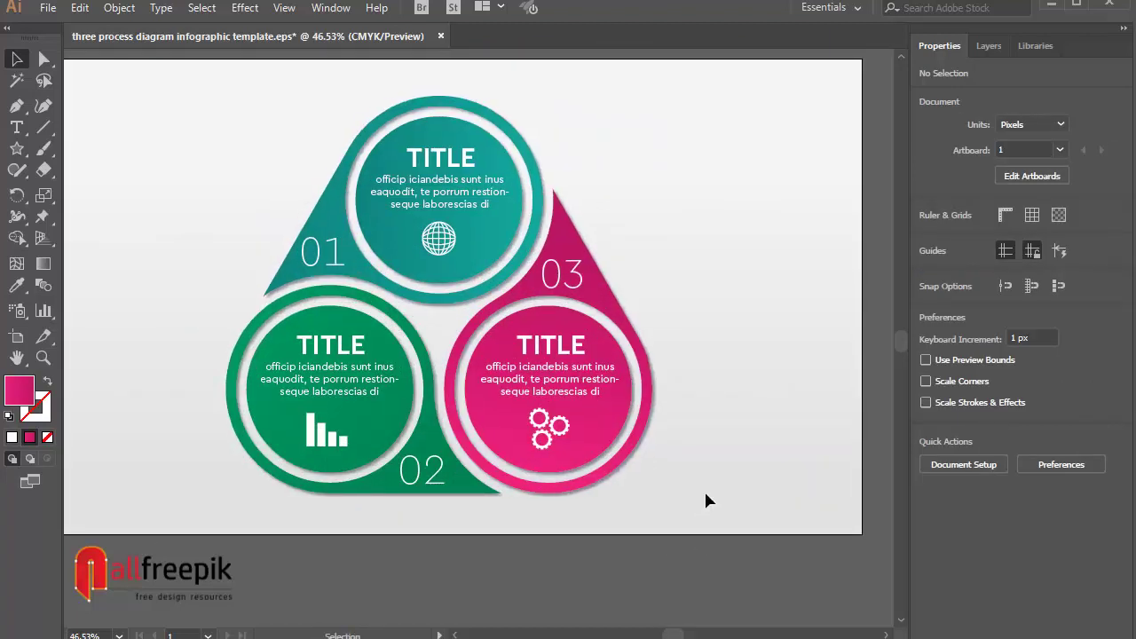